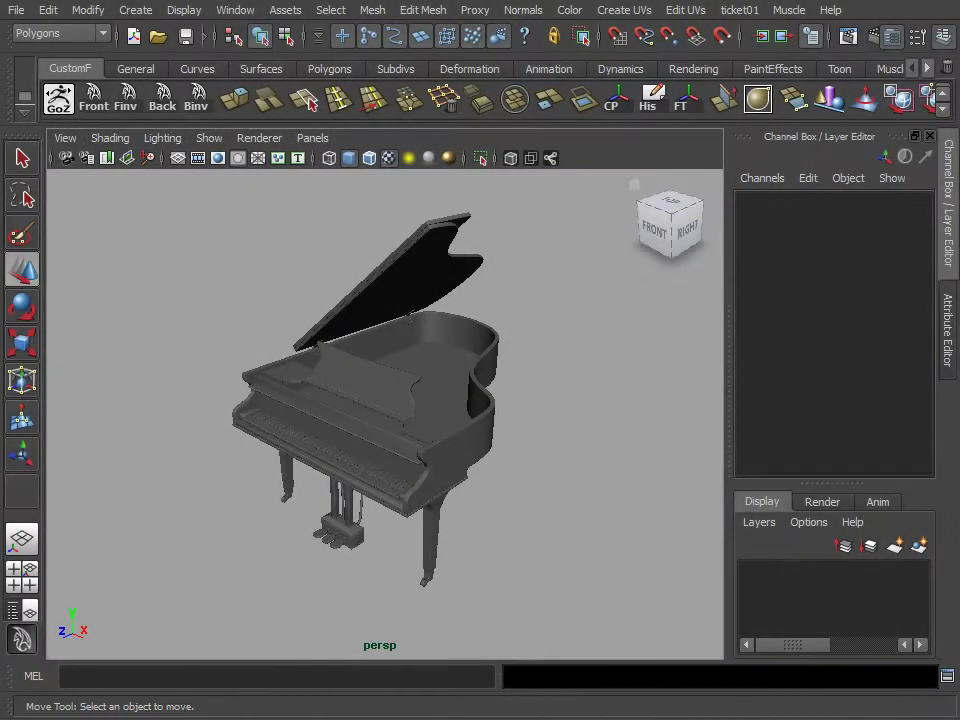
# Draw a polygon cylinder (pCylinder8) in the side view beside the raised lid and move it to Translate Z 19.368.
pyautogui.moveTo(683, 531)
pyautogui.mouseDown()
pyautogui.moveTo(566, 471)
pyautogui.moveTo(643, 493)
pyautogui.moveTo(620, 480)
pyautogui.mouseUp()
pyautogui.press('w')
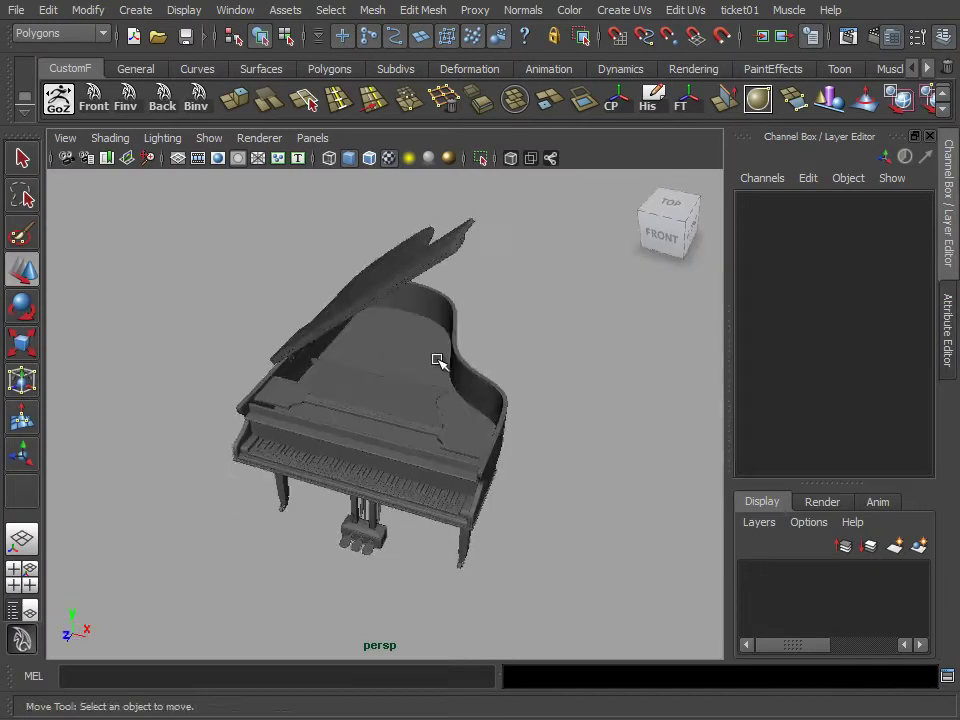
pyautogui.click(308, 70)
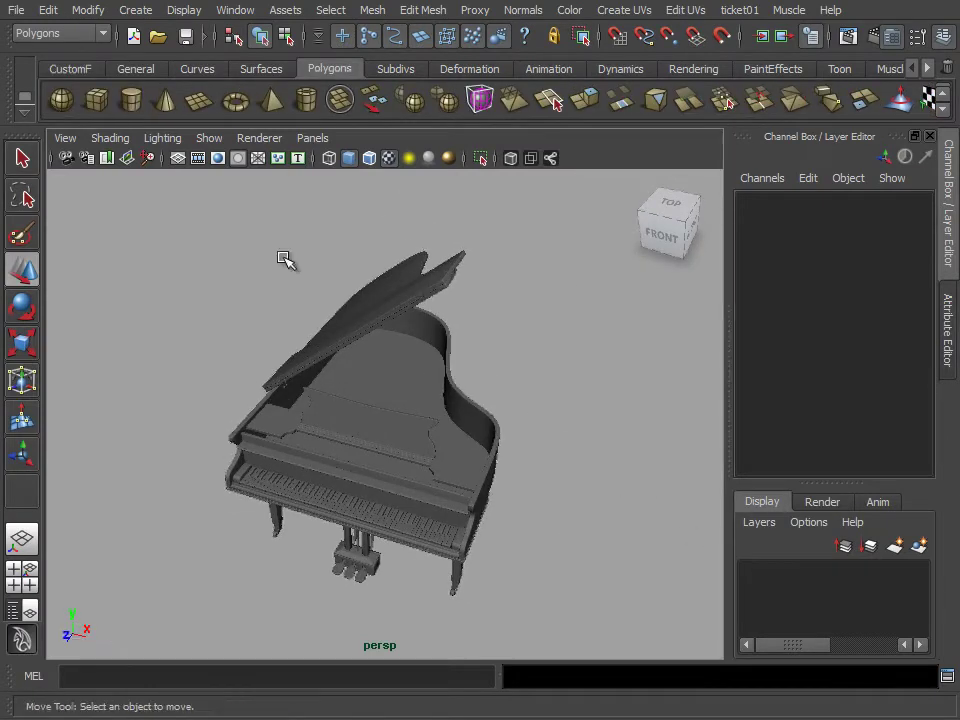
pyautogui.press('space')
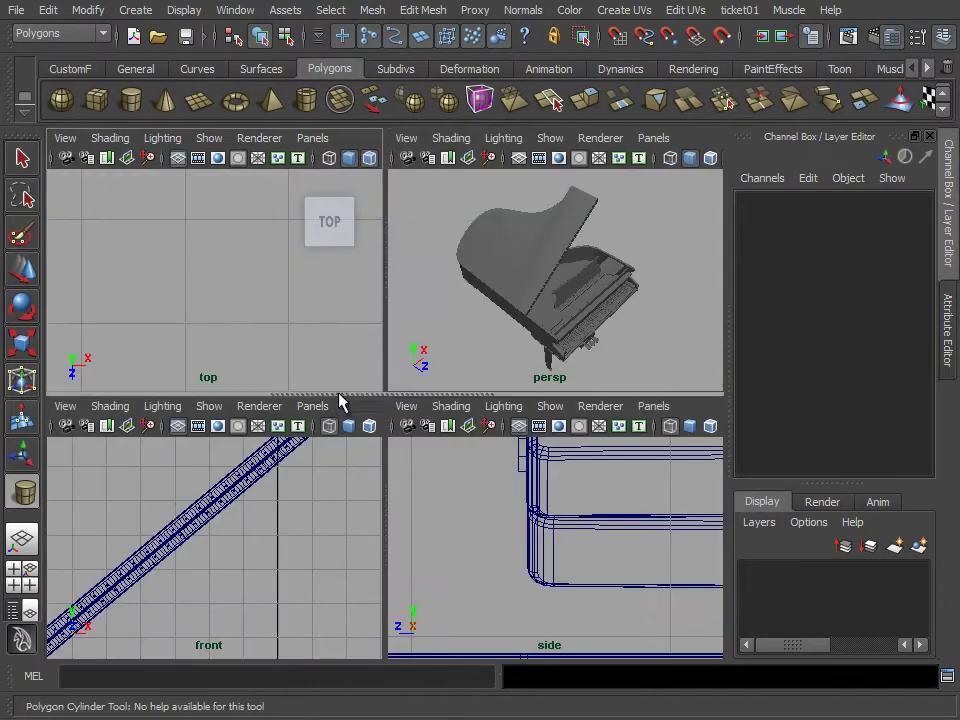
pyautogui.press('space')
pyautogui.scroll(3, 484, 422)
pyautogui.scroll(2, 425, 278)
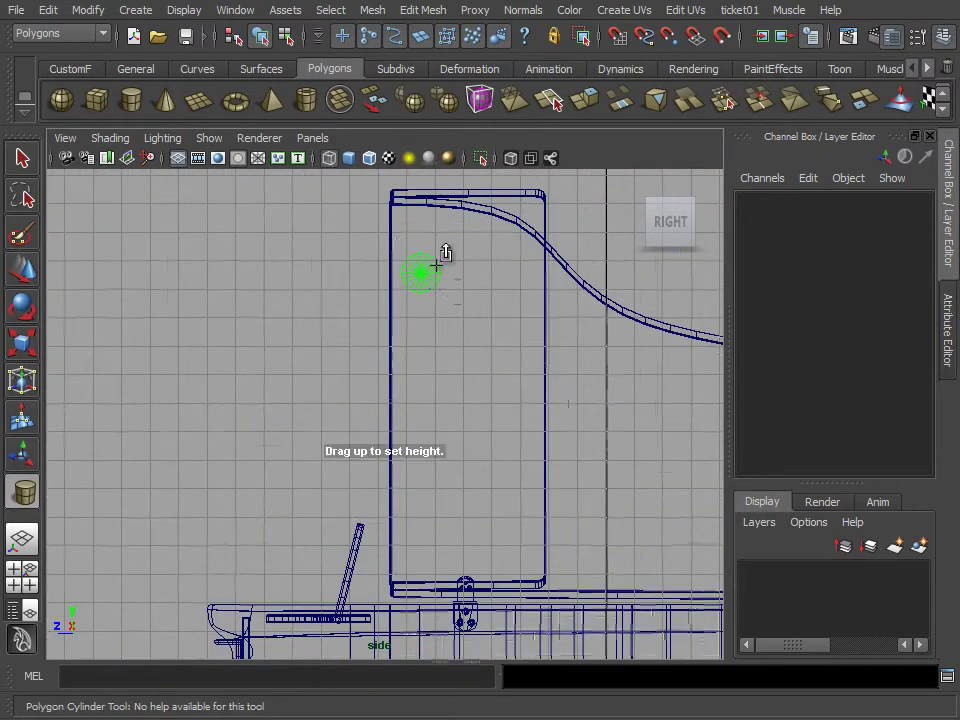
pyautogui.moveTo(467, 299)
pyautogui.keyDown('alt'); pyautogui.mouseDown()
pyautogui.moveTo(537, 380)
pyautogui.moveTo(228, 306)
pyautogui.moveTo(96, 465)
pyautogui.moveTo(325, 283)
pyautogui.moveTo(336, 360)
pyautogui.moveTo(208, 420)
pyautogui.mouseUp(); pyautogui.keyUp('alt')
pyautogui.press('w')
# Extrude the cylinder's cap faces and scale them inward to form an inset.
pyautogui.press('f')
pyautogui.moveTo(310, 385); pyautogui.dragTo(231, 381, button='right')
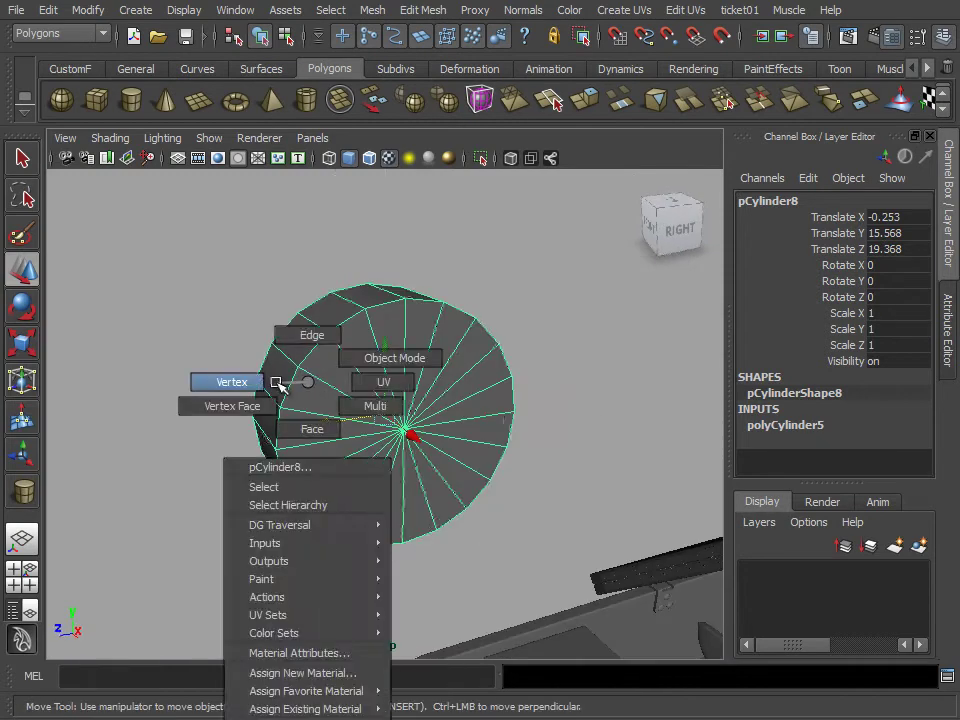
pyautogui.click(408, 432)
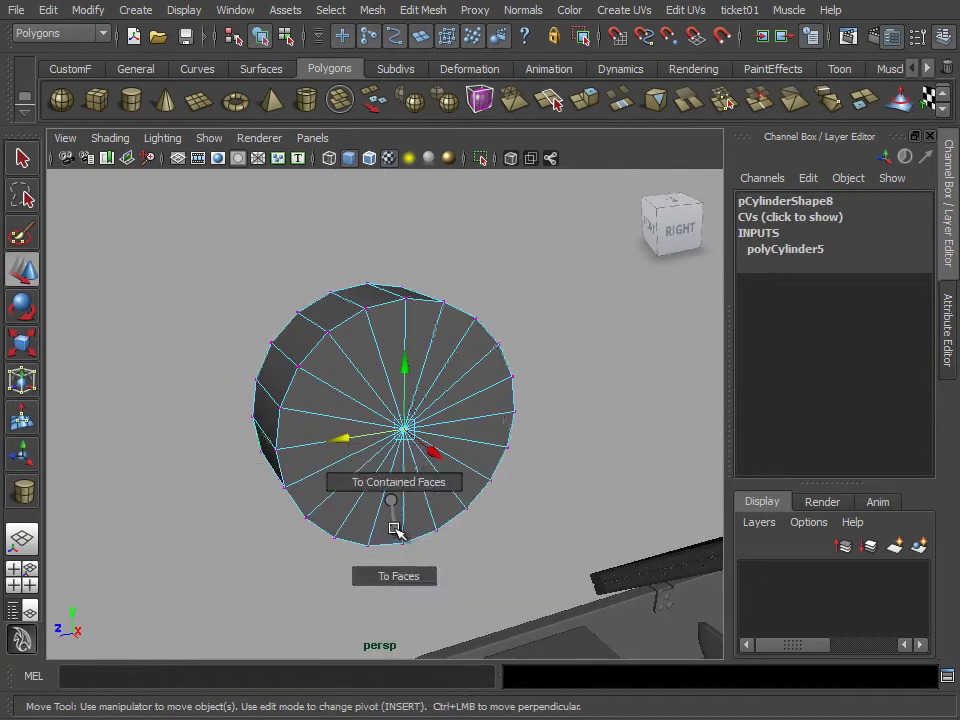
pyautogui.keyDown('ctrl'); pyautogui.moveTo(392, 525); pyautogui.dragTo(398, 574, button='right'); pyautogui.keyUp('ctrl')
pyautogui.click(86, 72)
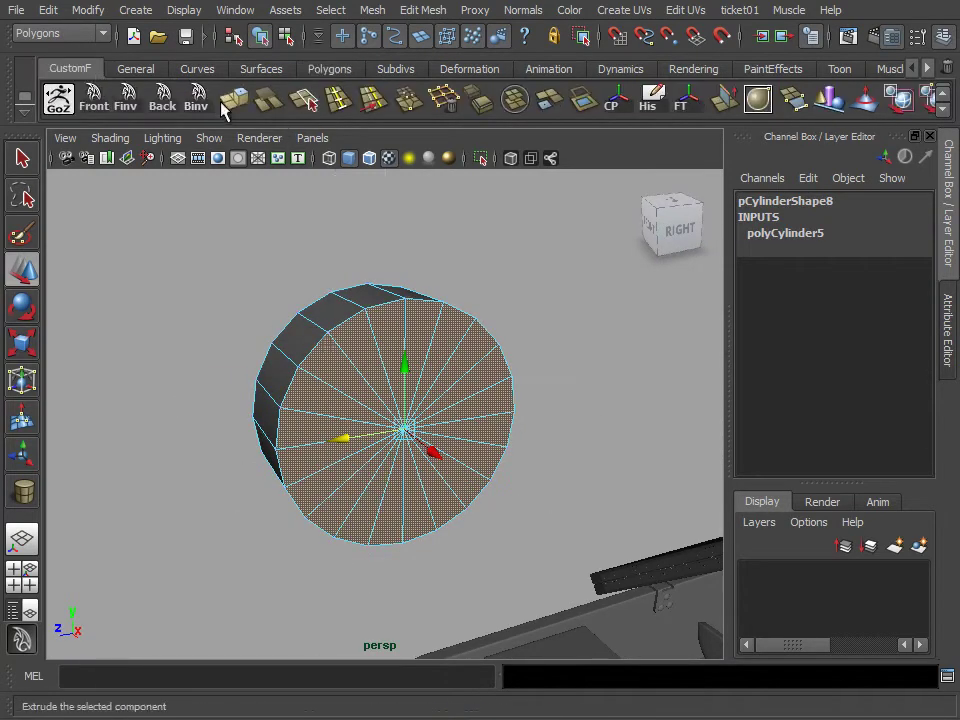
pyautogui.hotkey('ctrl', 'e')
pyautogui.moveTo(436, 483)
pyautogui.mouseDown()
pyautogui.moveTo(378, 415)
pyautogui.moveTo(440, 435)
pyautogui.moveTo(423, 437)
pyautogui.moveTo(321, 360)
pyautogui.moveTo(471, 360)
pyautogui.mouseUp()
# Extrude the inset faces again, push them in, and shrink the inner cap faces.
pyautogui.click(236, 100)
pyautogui.click(503, 343)
pyautogui.click(351, 368)
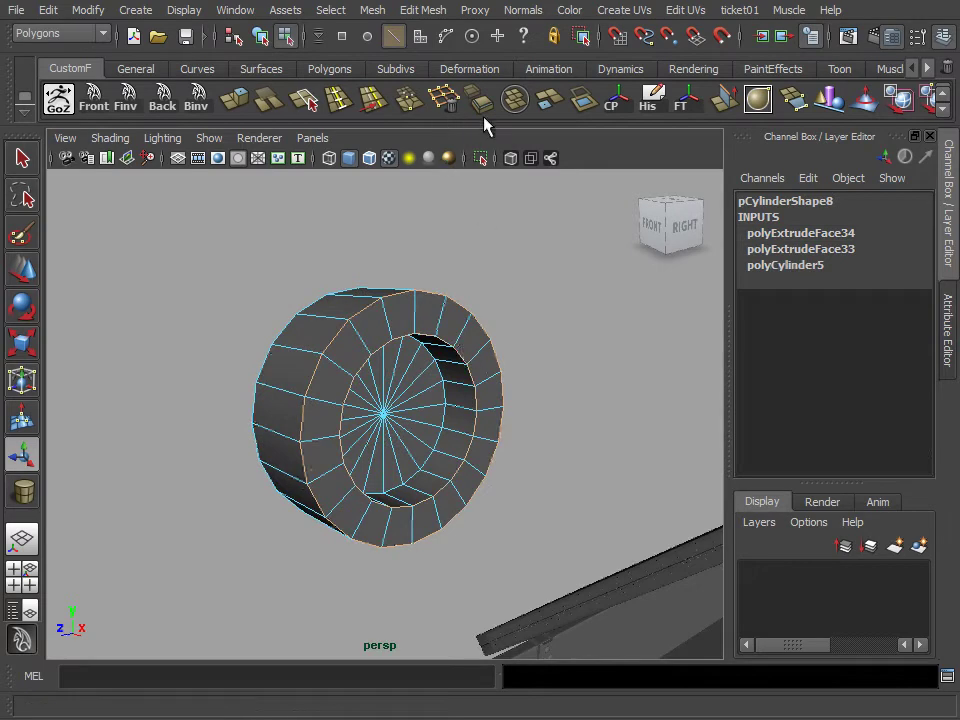
pyautogui.keyDown('alt'); pyautogui.moveTo(375, 200); pyautogui.dragTo(369, 334); pyautogui.keyUp('alt')
pyautogui.moveTo(390, 403)
pyautogui.mouseDown(button='right')
pyautogui.moveTo(375, 414)
pyautogui.moveTo(385, 413)
pyautogui.mouseUp(button='right')
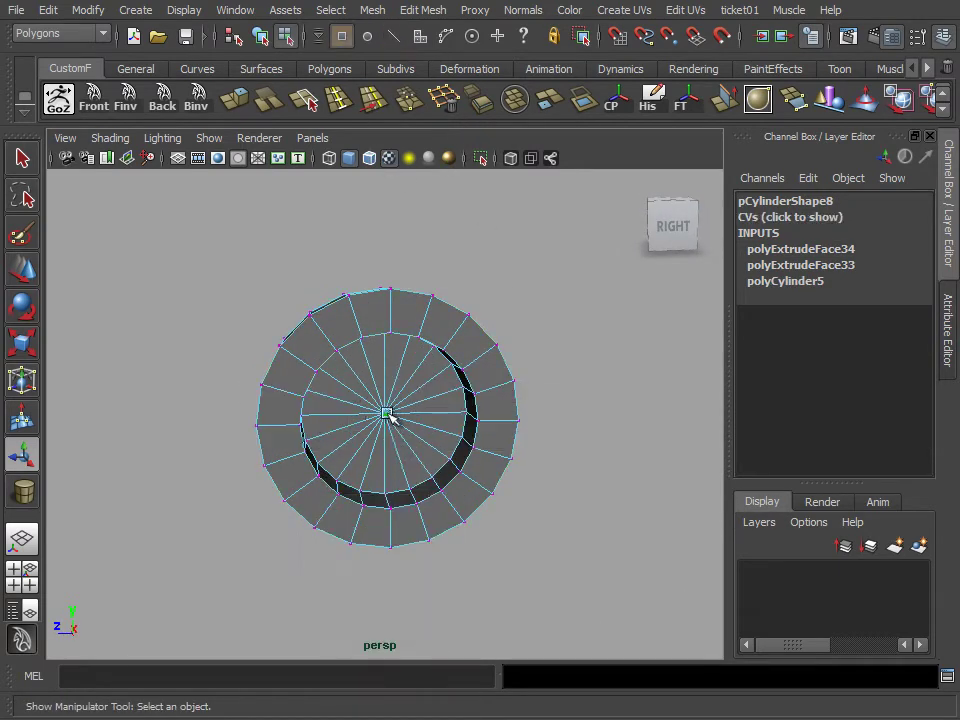
pyautogui.keyDown('alt'); pyautogui.moveTo(390, 416); pyautogui.dragTo(407, 428); pyautogui.keyUp('alt')
pyautogui.keyDown('shift'); pyautogui.moveTo(407, 428); pyautogui.dragTo(425, 477, button='right'); pyautogui.keyUp('shift')
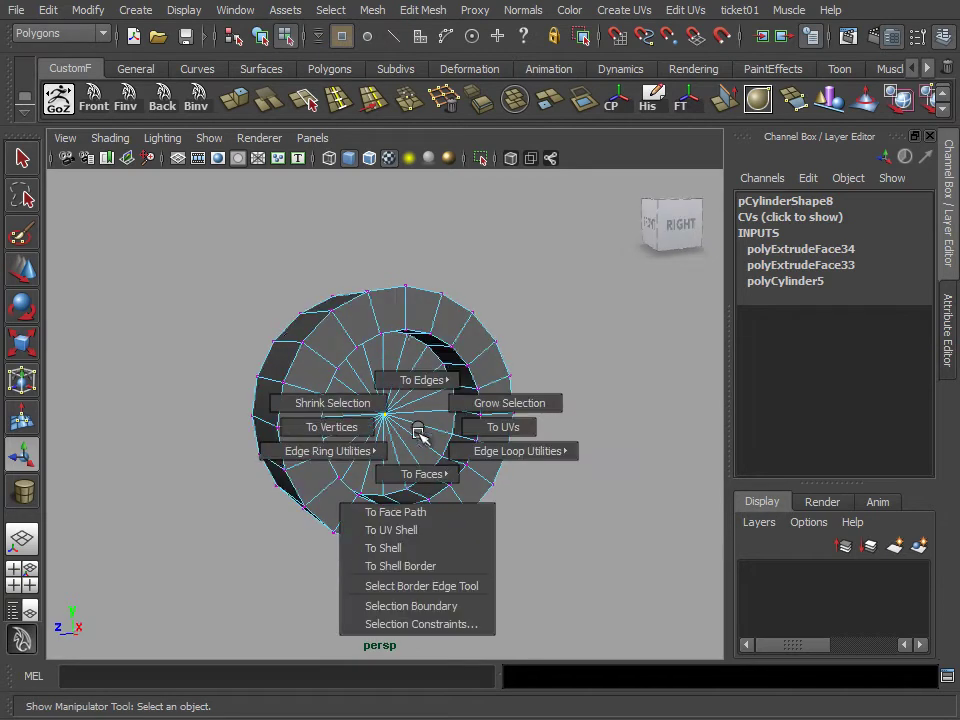
pyautogui.click(20, 345)
pyautogui.moveTo(390, 413); pyautogui.dragTo(358, 410)
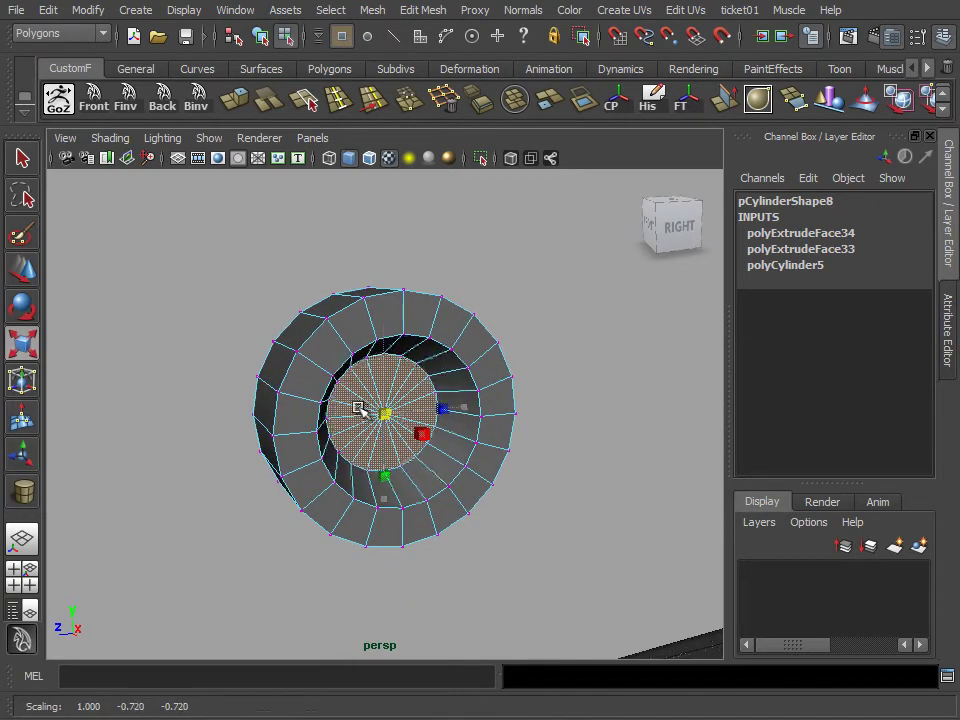
# Select the ring of inner edges around the recessed hole.
pyautogui.moveTo(413, 364); pyautogui.dragTo(415, 327, button='right')
pyautogui.click(413, 332)
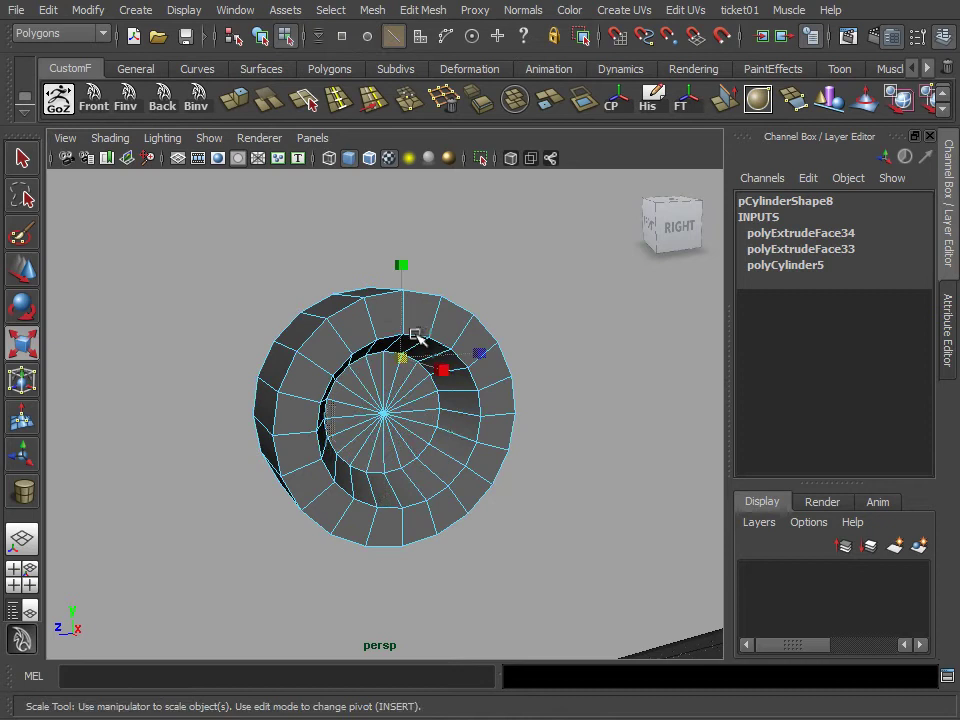
pyautogui.click(16, 282)
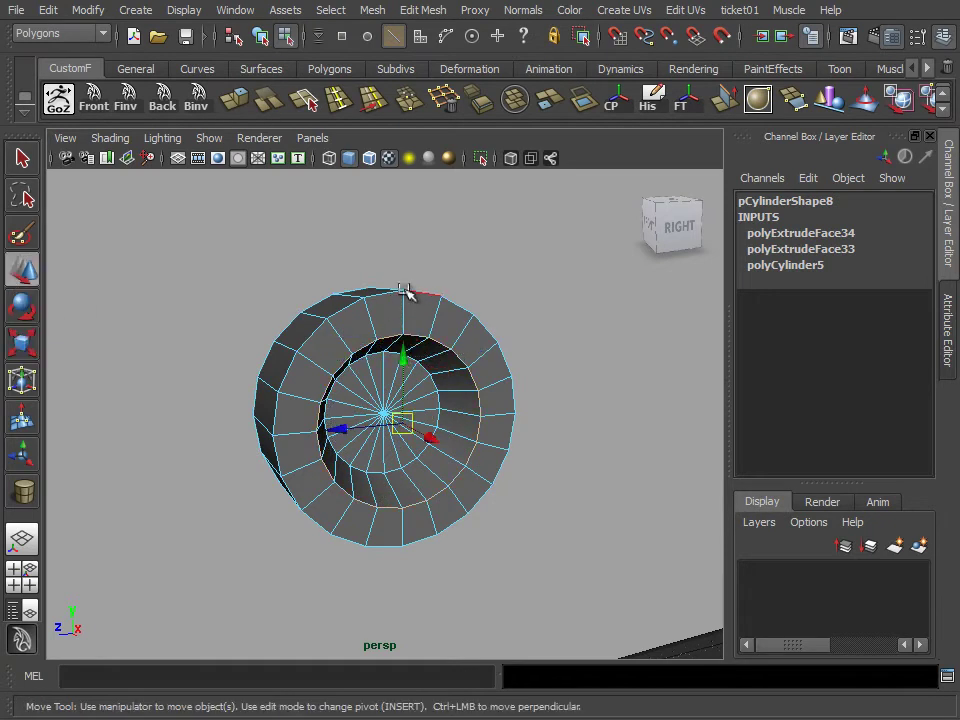
# Bevel the hole's inner edges, widening the offset and setting 4 segments.
pyautogui.click(365, 96)
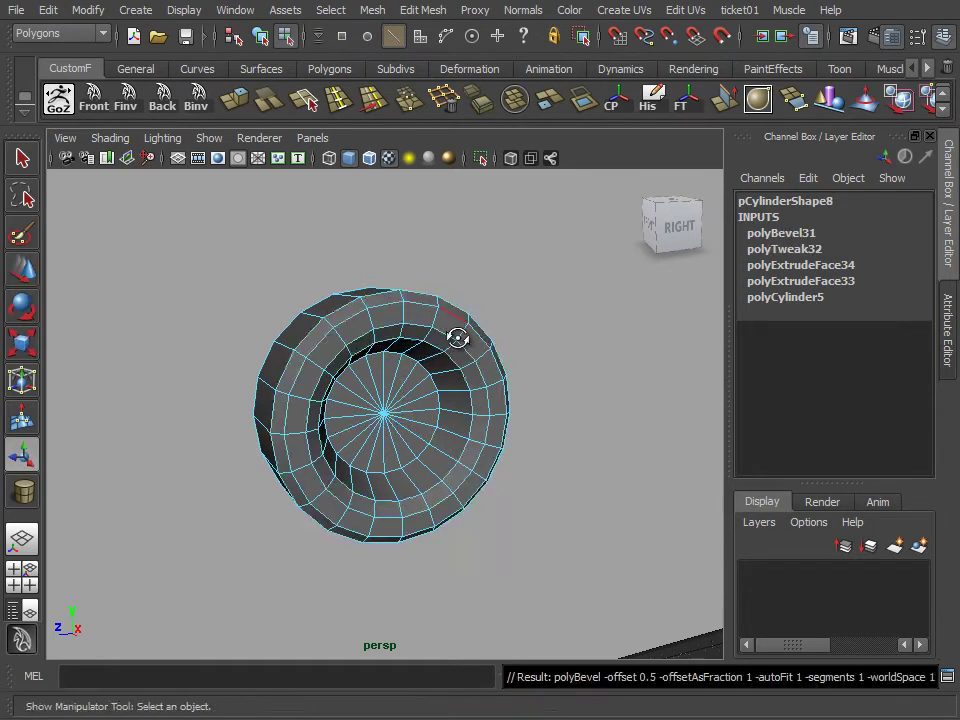
pyautogui.keyDown('alt'); pyautogui.moveTo(456, 336); pyautogui.dragTo(451, 341); pyautogui.keyUp('alt')
pyautogui.click(781, 232)
pyautogui.click(800, 232)
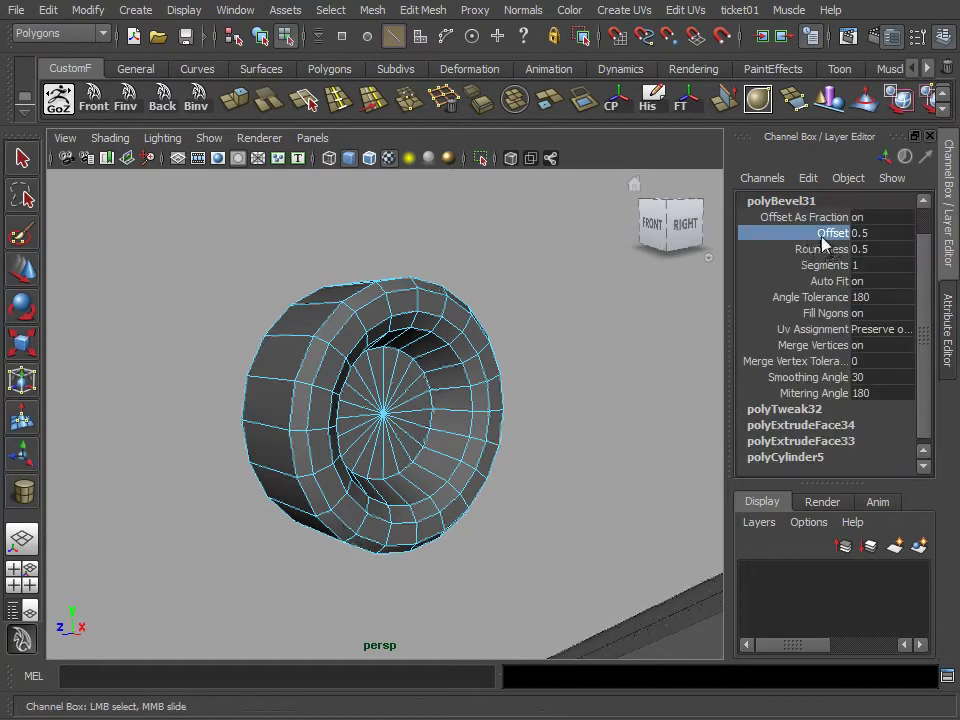
pyautogui.moveTo(600, 288); pyautogui.dragTo(646, 287, button='middle')
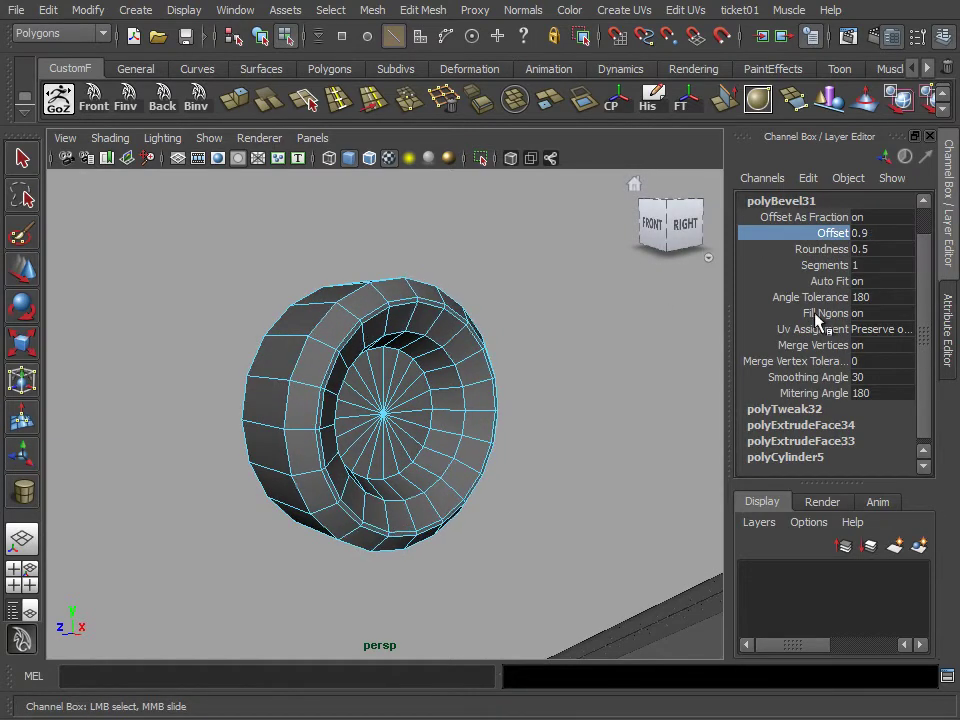
pyautogui.click(870, 265)
pyautogui.write('4')
pyautogui.press('Return')
# Add a second bevel to the edges with offset 0.12 and 2 segments.
pyautogui.moveTo(456, 331); pyautogui.dragTo(525, 306, button='right')
pyautogui.moveTo(443, 377); pyautogui.dragTo(428, 365, button='right')
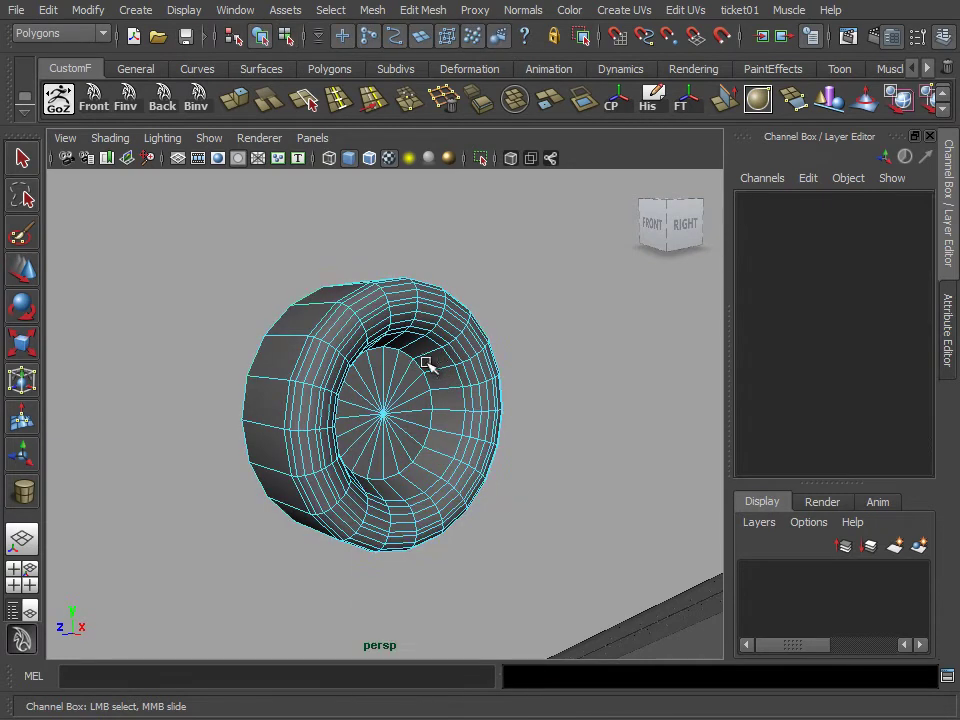
pyautogui.click(427, 365)
pyautogui.moveTo(422, 364)
pyautogui.keyDown('alt'); pyautogui.mouseDown()
pyautogui.moveTo(420, 381)
pyautogui.moveTo(420, 364)
pyautogui.mouseUp(); pyautogui.keyUp('alt')
pyautogui.press('w')
pyautogui.scroll(2, 437, 331)
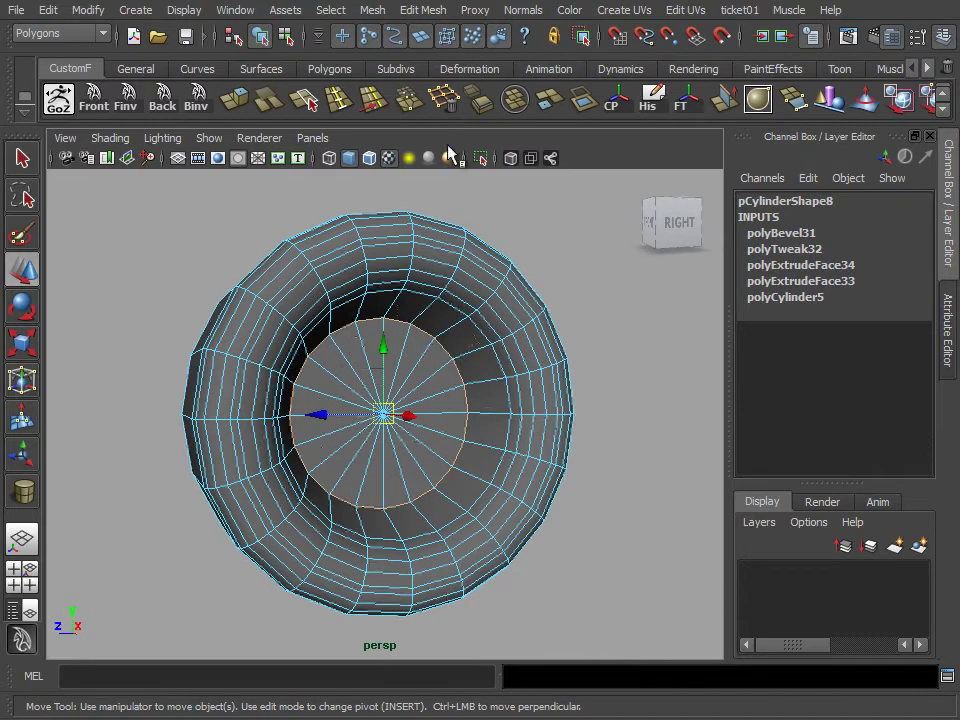
pyautogui.click(480, 100)
pyautogui.moveTo(589, 321)
pyautogui.keyDown('alt'); pyautogui.mouseDown()
pyautogui.moveTo(540, 431)
pyautogui.moveTo(703, 347)
pyautogui.mouseUp(); pyautogui.keyUp('alt')
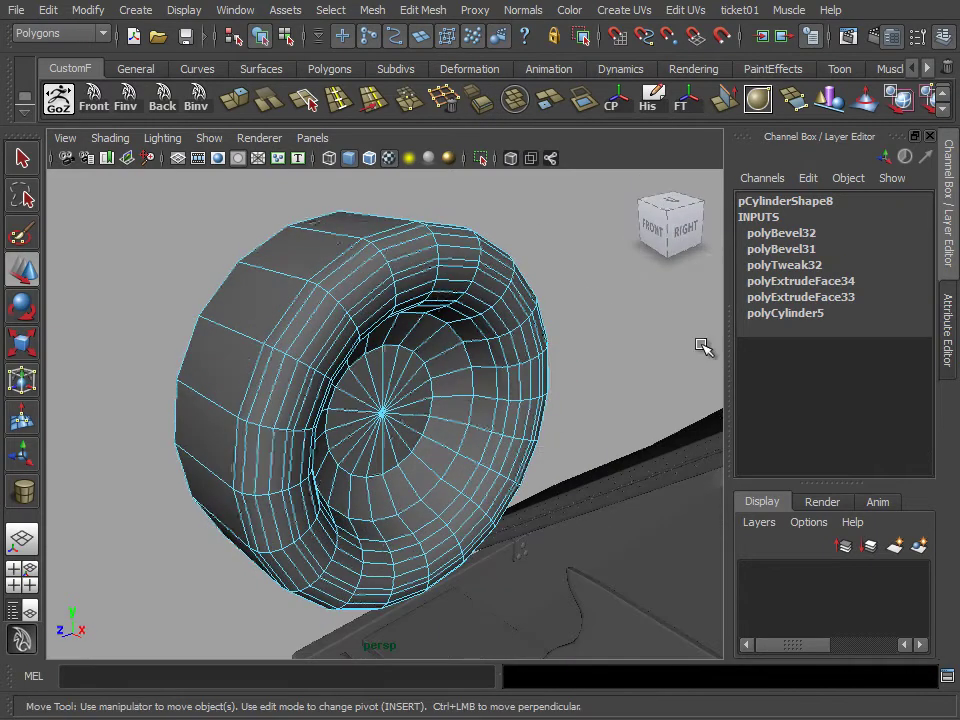
pyautogui.click(781, 232)
pyautogui.click(832, 233)
pyautogui.moveTo(669, 296); pyautogui.dragTo(580, 314, button='middle')
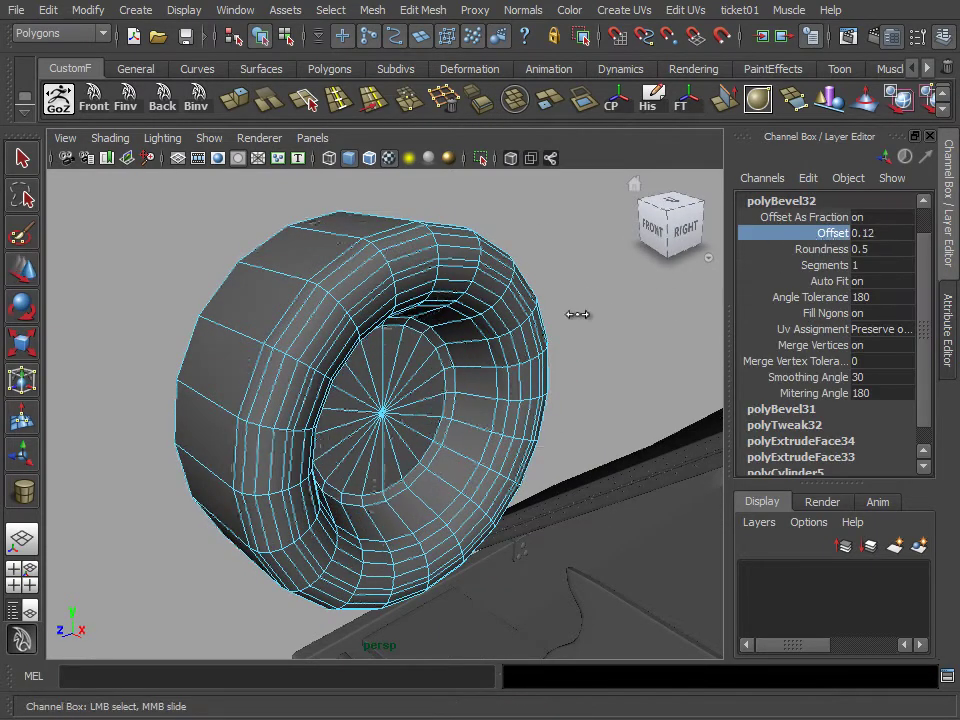
# Soften the whole bracket's edges with Soften/Harden at a 30-degree angle.
pyautogui.moveTo(497, 343); pyautogui.dragTo(563, 317, button='right')
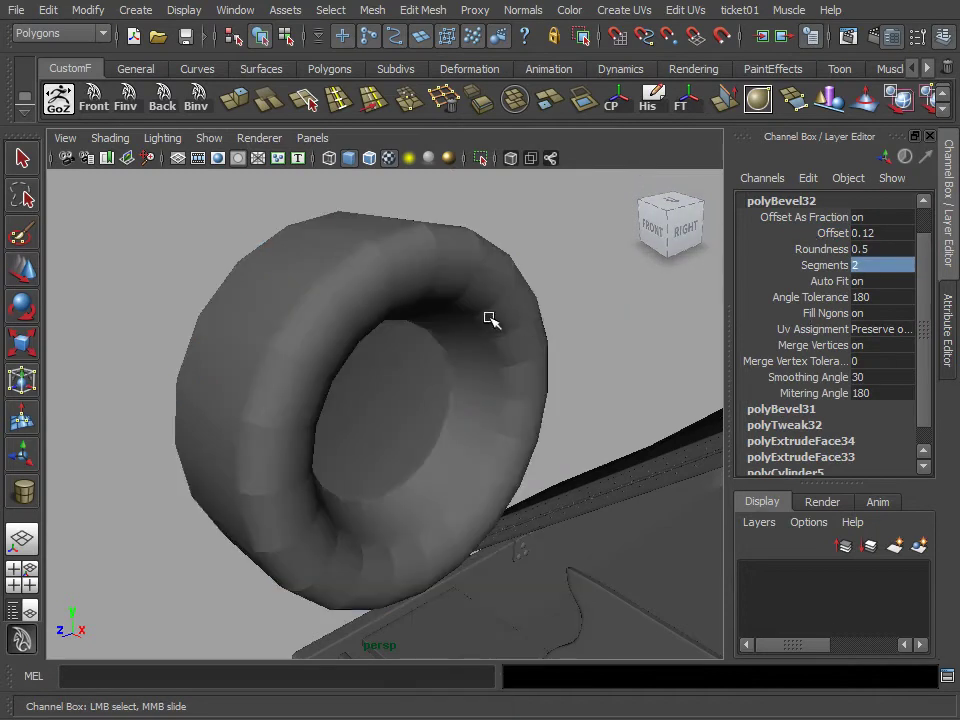
pyautogui.click(490, 319)
pyautogui.keyDown('alt'); pyautogui.moveTo(490, 319); pyautogui.dragTo(525, 343); pyautogui.keyUp('alt')
pyautogui.moveTo(390, 336); pyautogui.dragTo(330, 340, button='right')
pyautogui.keyDown('alt'); pyautogui.moveTo(330, 340); pyautogui.dragTo(268, 349); pyautogui.keyUp('alt')
pyautogui.moveTo(306, 332); pyautogui.dragTo(370, 306, button='right')
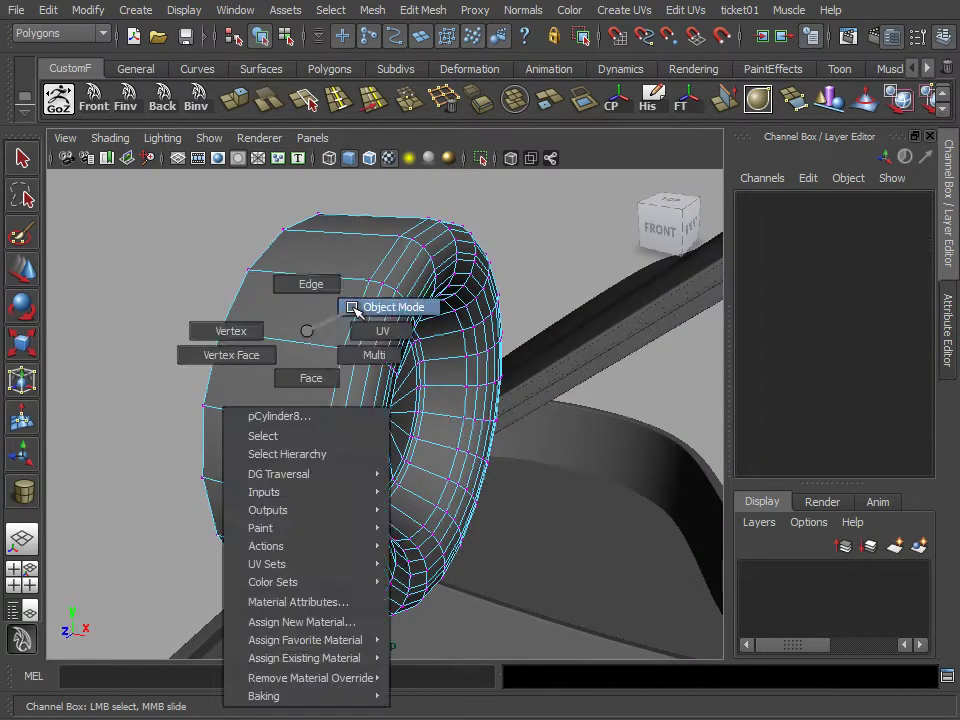
pyautogui.scroll(-1, 140, 105)
pyautogui.click(140, 108)
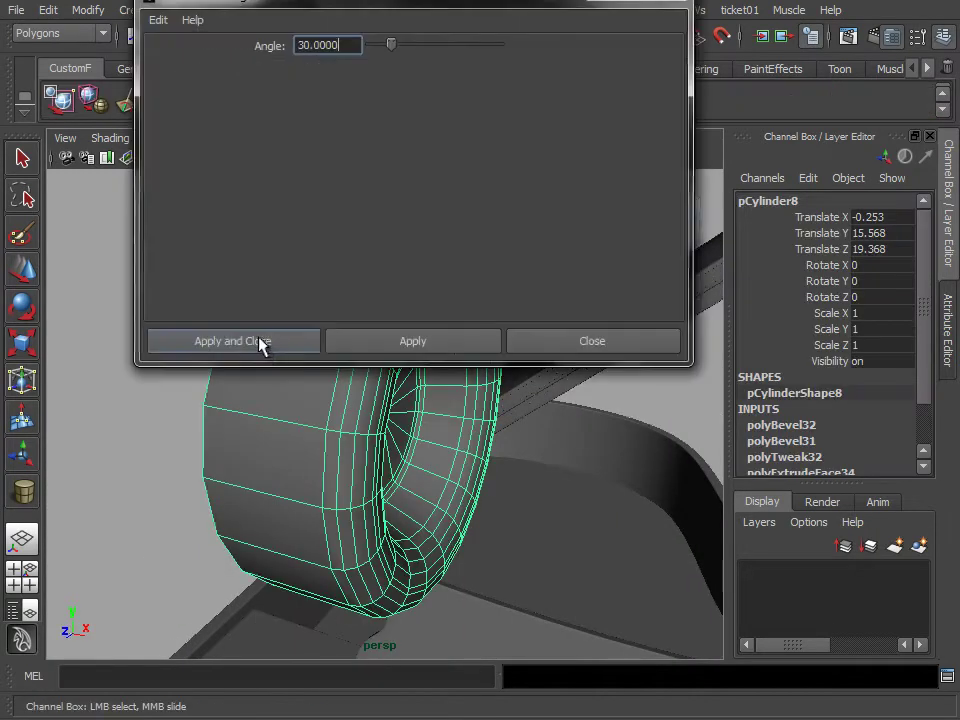
pyautogui.click(260, 341)
# Deselect, then reselect the bracket and orbit closer to inspect it.
pyautogui.click(171, 293)
pyautogui.scroll(-5, 338, 377)
pyautogui.keyDown('alt'); pyautogui.moveTo(338, 377); pyautogui.dragTo(354, 371); pyautogui.keyUp('alt')
pyautogui.click(375, 410)
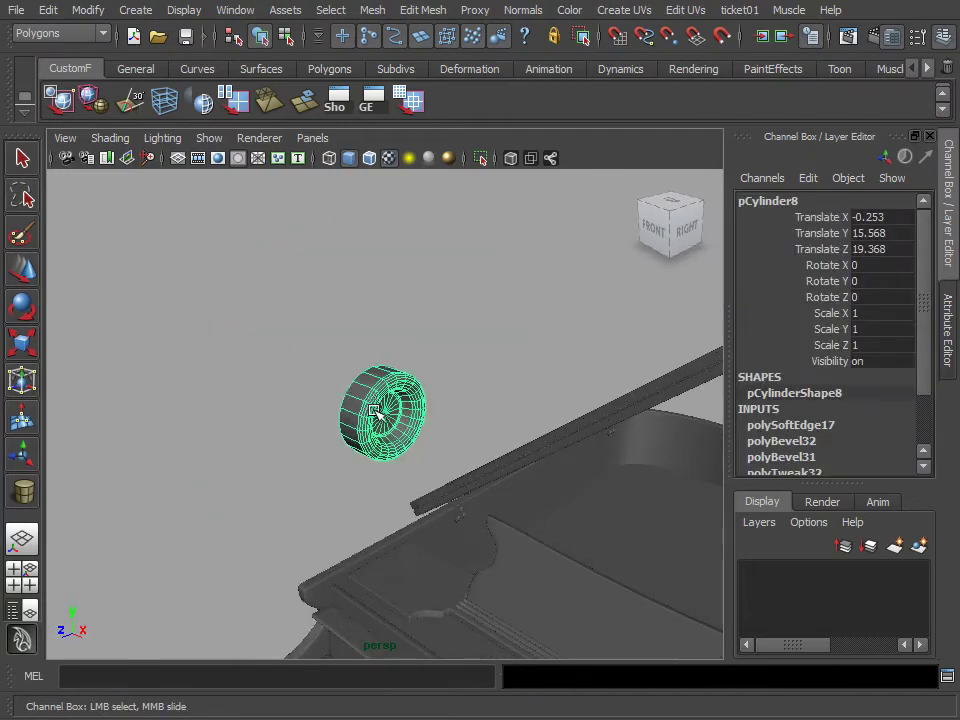
pyautogui.scroll(5, 375, 410)
pyautogui.keyDown('alt'); pyautogui.moveTo(366, 426); pyautogui.dragTo(373, 434); pyautogui.keyUp('alt')
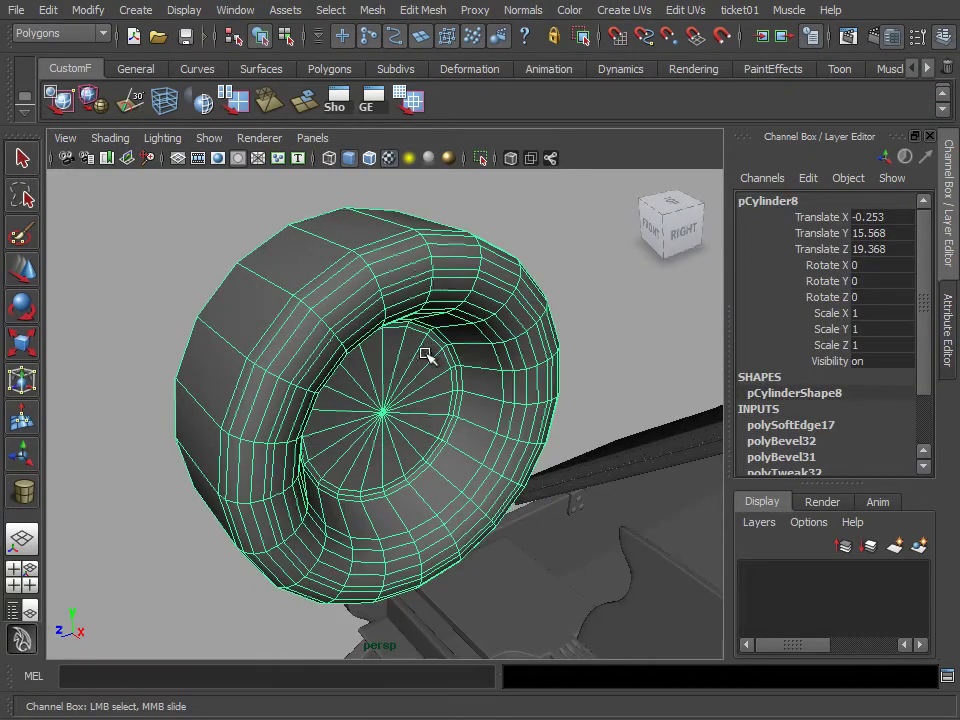
# Rotate the fitting to -50° on Z to match the lid's angle.
pyautogui.scroll(-5, 425, 355)
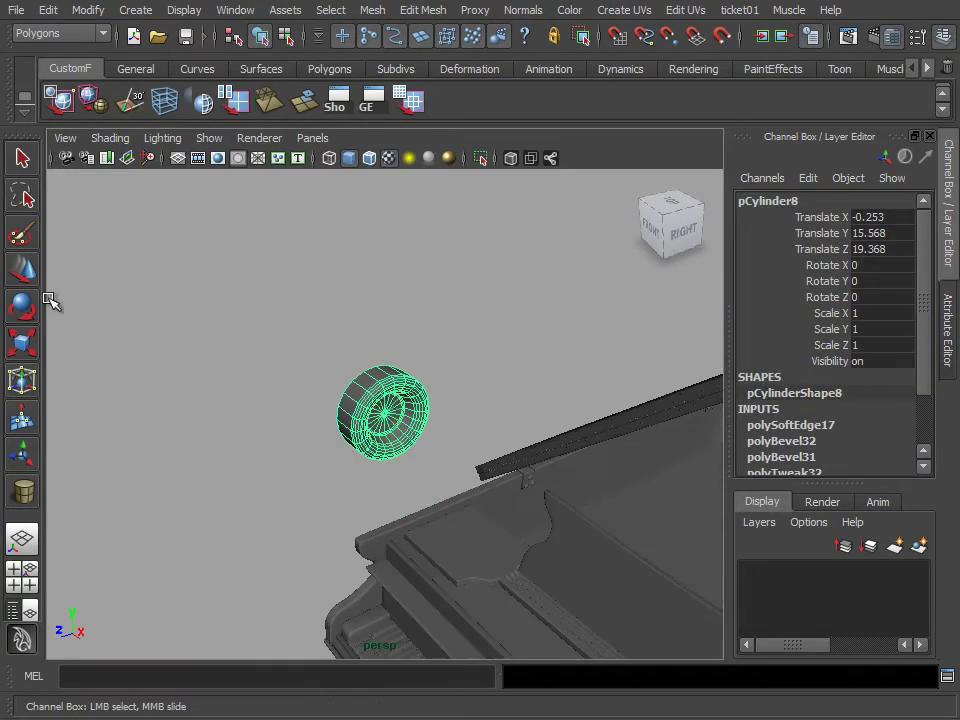
pyautogui.click(23, 270)
pyautogui.press('space')
pyautogui.press('space')
pyautogui.scroll(3, 484, 412)
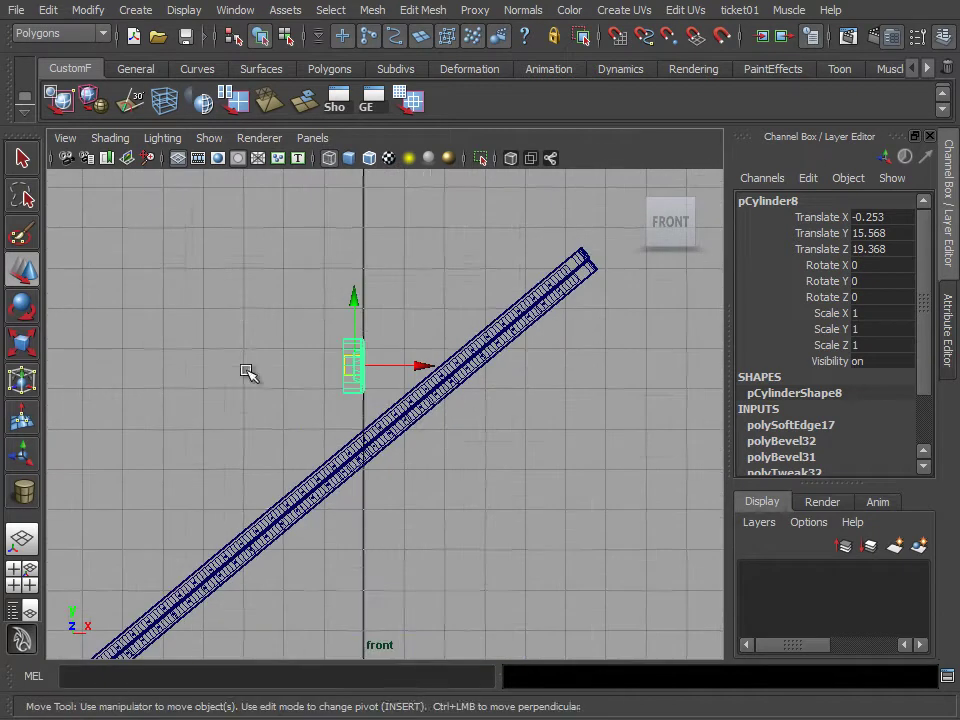
pyautogui.press('e')
pyautogui.moveTo(435, 328); pyautogui.dragTo(785, 318)
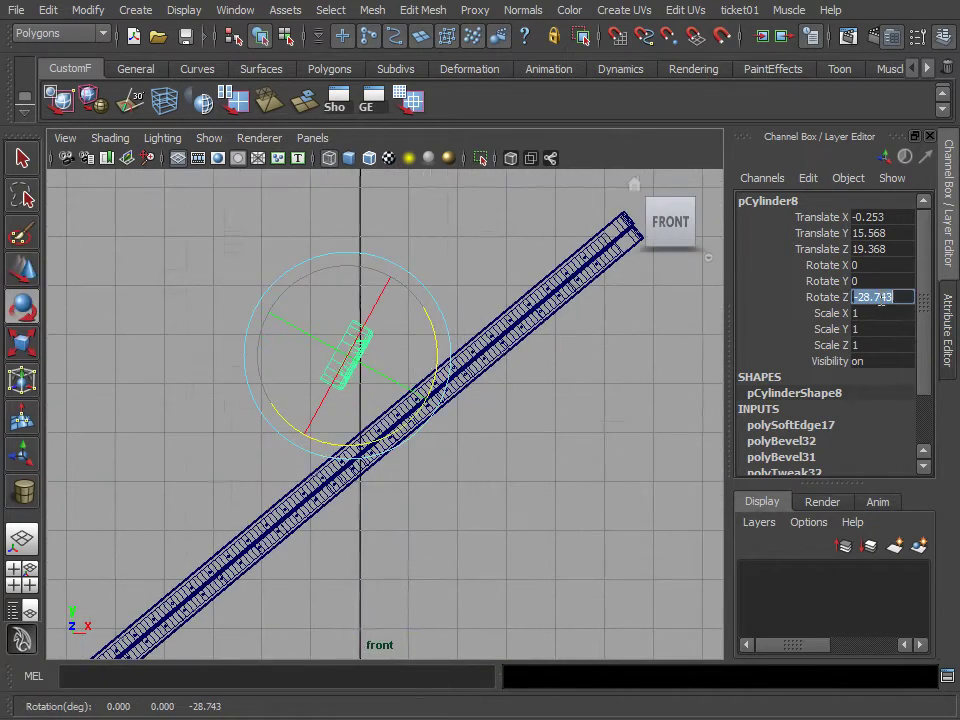
pyautogui.write('50')
pyautogui.press('Return')
pyautogui.press('w')
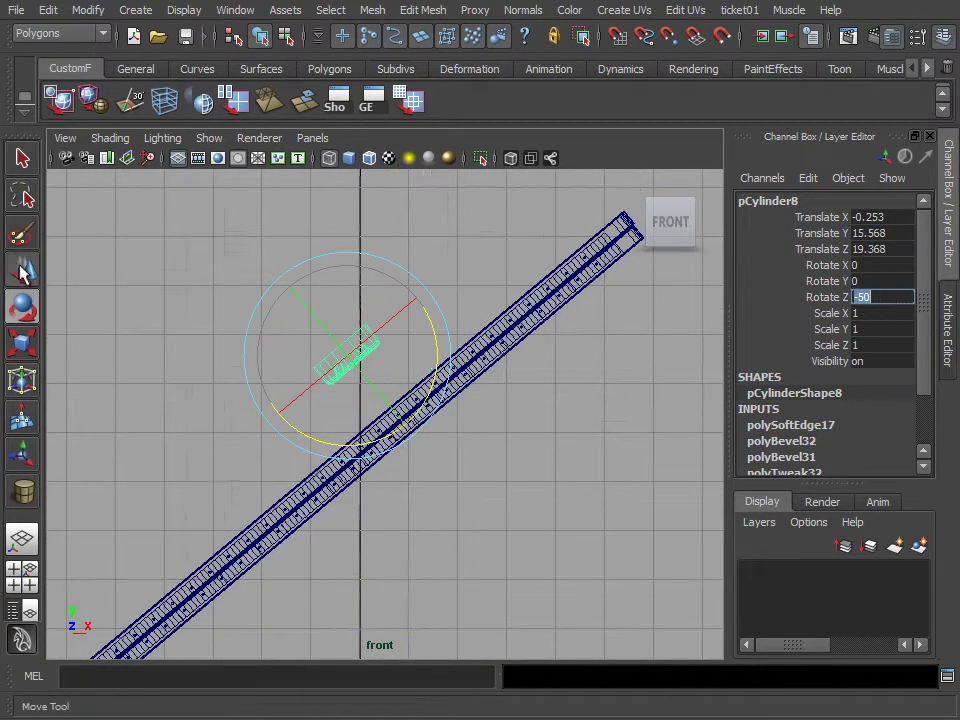
# Move the tilted fitting up under the lid and toward the case.
pyautogui.moveTo(338, 343); pyautogui.dragTo(538, 395)
pyautogui.scroll(3, 538, 395)
pyautogui.moveTo(437, 439); pyautogui.dragTo(441, 370)
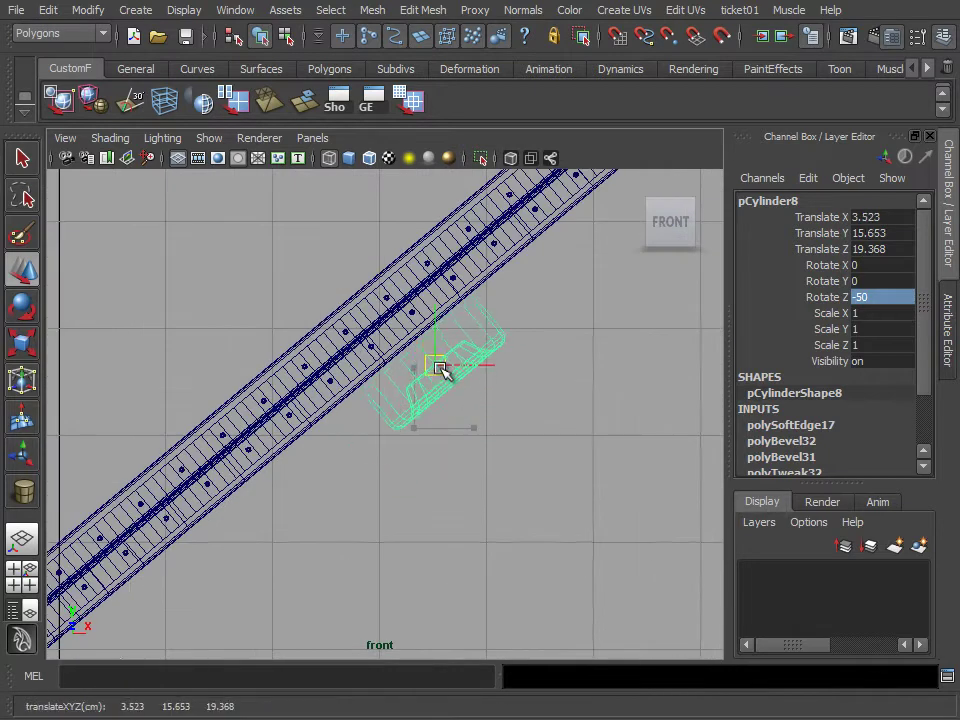
pyautogui.press('space')
# Fine-tune the fitting's position against the lid in the side view.
pyautogui.press('space')
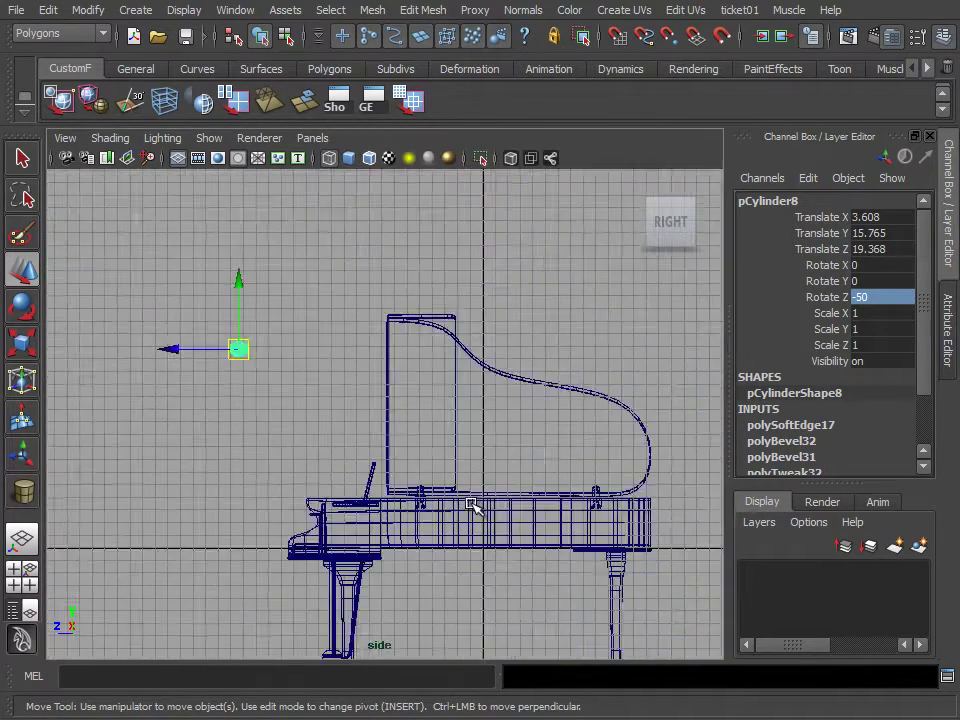
pyautogui.scroll(3, 94, 317)
pyautogui.moveTo(94, 317)
pyautogui.mouseDown()
pyautogui.moveTo(313, 323)
pyautogui.moveTo(360, 347)
pyautogui.mouseUp()
pyautogui.scroll(2, 360, 347)
pyautogui.press('space')
pyautogui.press('space')
pyautogui.keyDown('alt'); pyautogui.moveTo(381, 456); pyautogui.dragTo(415, 285, button='middle'); pyautogui.keyUp('alt')
pyautogui.moveTo(413, 285); pyautogui.dragTo(381, 315)
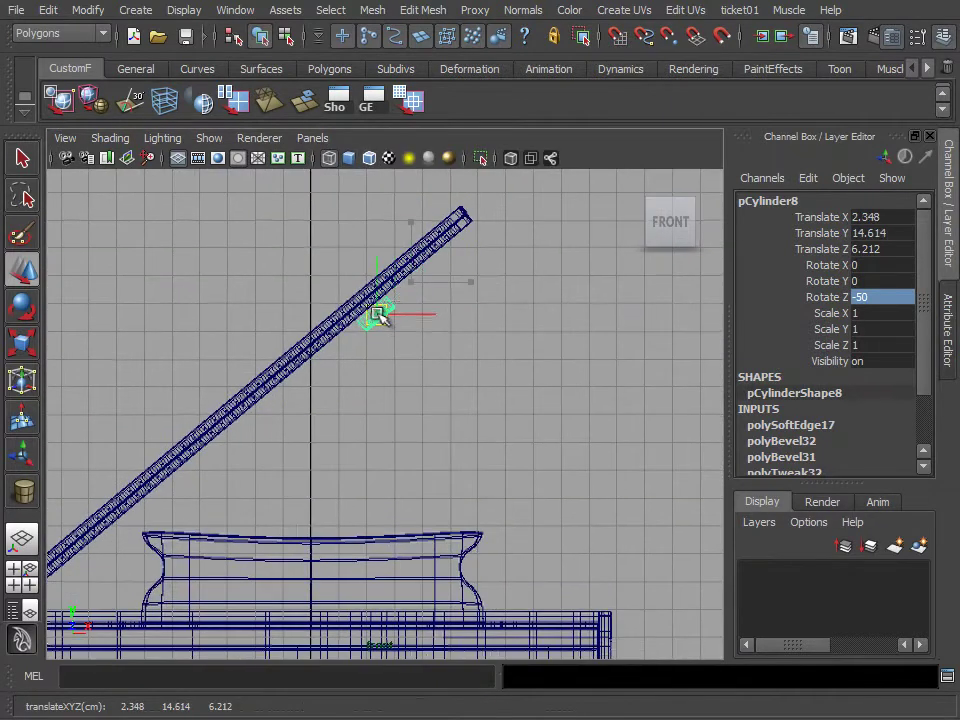
pyautogui.scroll(2, 386, 321)
pyautogui.scroll(2, 433, 407)
pyautogui.scroll(2, 430, 438)
pyautogui.scroll(2, 430, 438)
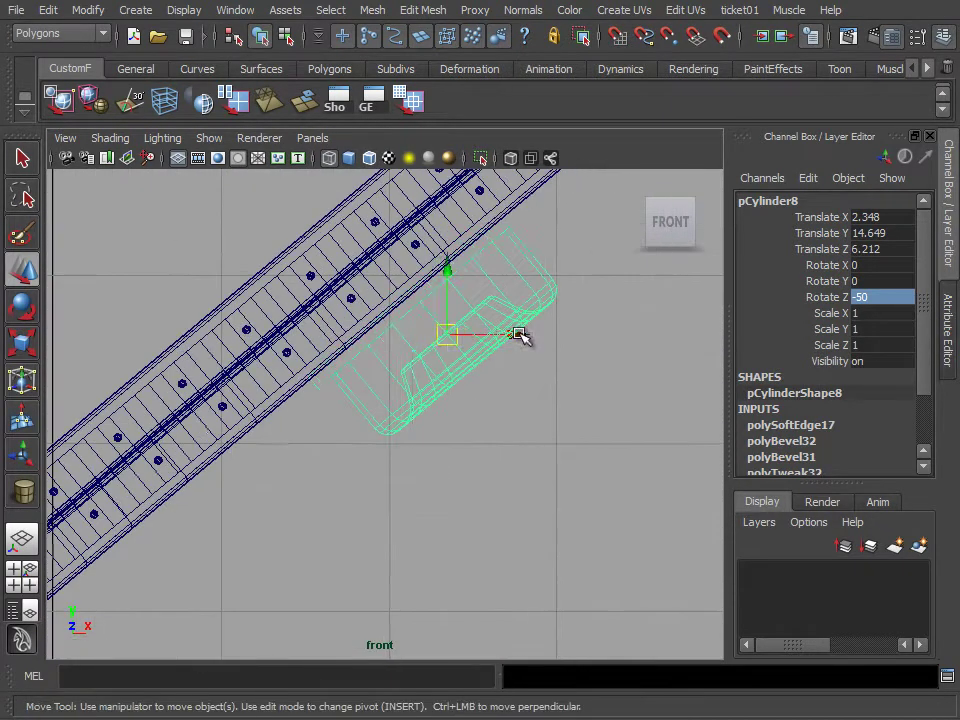
pyautogui.moveTo(521, 336); pyautogui.dragTo(500, 336)
# Scale the fitting down uniformly to 0.607 and nudge it into place.
pyautogui.click(20, 345)
pyautogui.moveTo(424, 334); pyautogui.dragTo(365, 340)
pyautogui.click(22, 268)
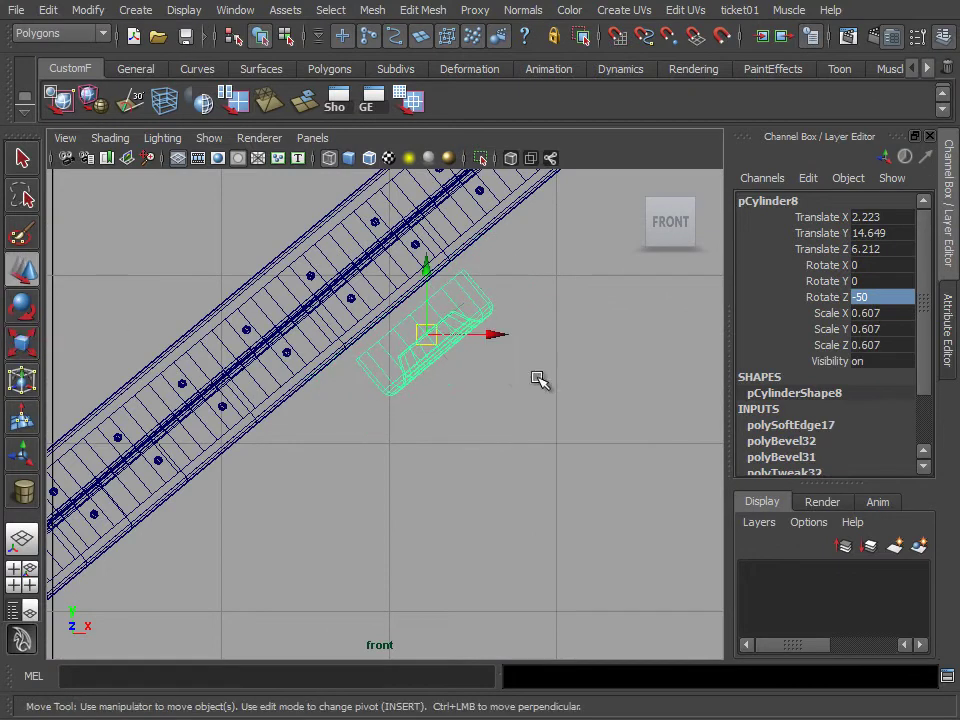
pyautogui.moveTo(468, 336); pyautogui.dragTo(465, 337)
pyautogui.scroll(-4, 482, 375)
pyautogui.scroll(2, 561, 343)
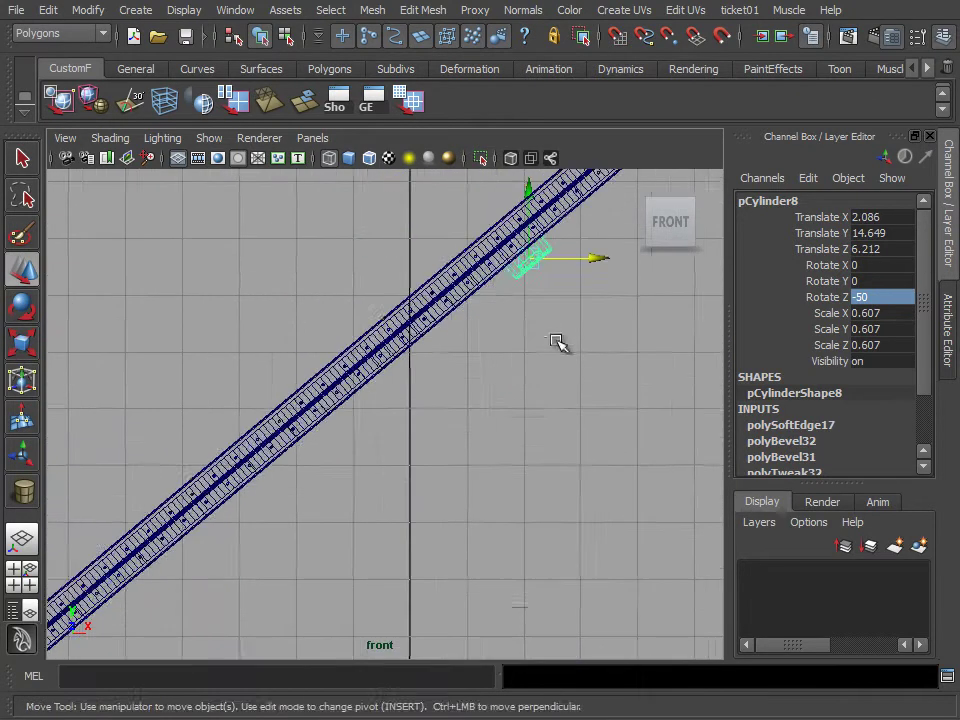
pyautogui.scroll(1, 459, 402)
# Duplicate the fitting as pCylinder9 and move the copy down the lid to X 0.345, Y 13.176.
pyautogui.hotkey('ctrl', 'd')
pyautogui.moveTo(473, 377); pyautogui.dragTo(415, 347, button='middle')
pyautogui.moveTo(302, 442)
pyautogui.mouseDown(button='middle')
pyautogui.moveTo(414, 373)
pyautogui.moveTo(297, 445)
pyautogui.mouseUp(button='middle')
pyautogui.scroll(2, 369, 392)
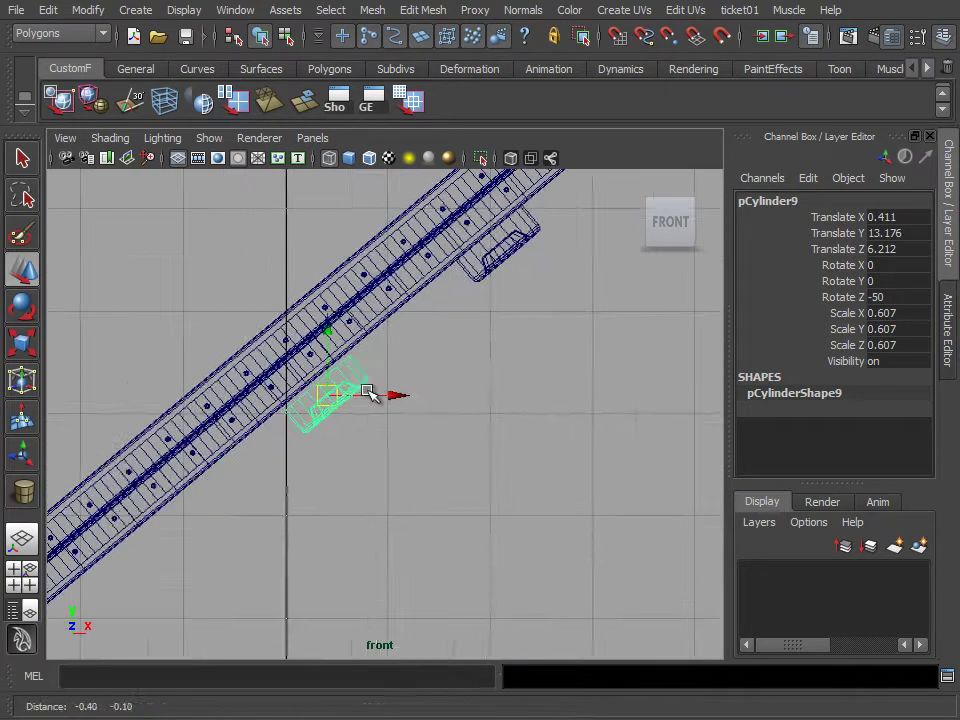
pyautogui.scroll(1, 375, 390)
pyautogui.moveTo(375, 390); pyautogui.dragTo(368, 387, button='middle')
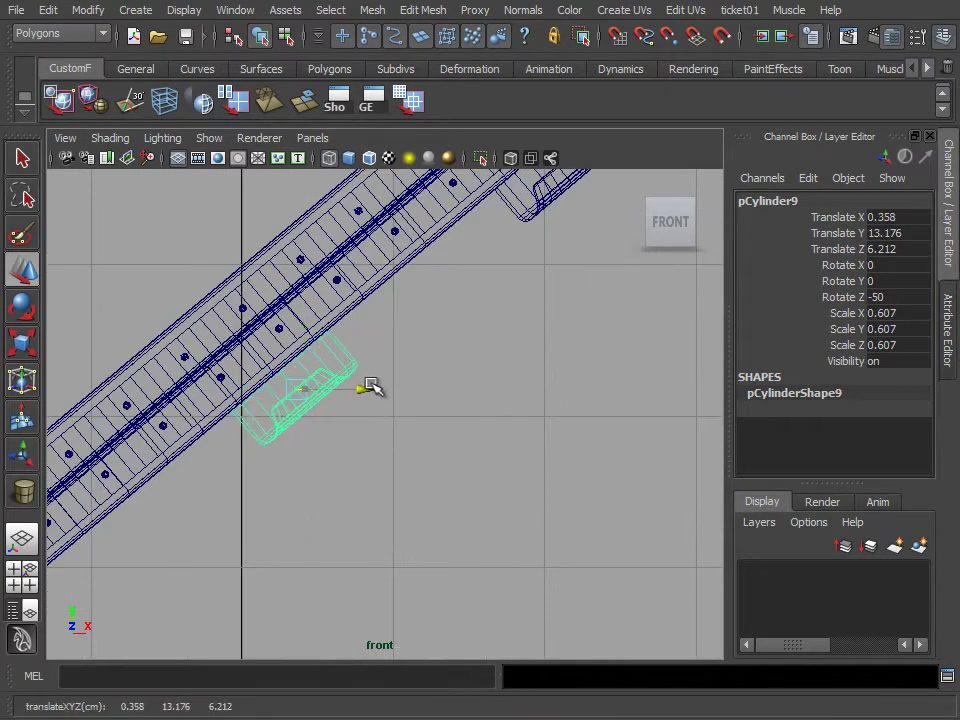
pyautogui.press('space')
pyautogui.press('space')
pyautogui.moveTo(458, 354)
pyautogui.keyDown('alt'); pyautogui.mouseDown()
pyautogui.moveTo(422, 392)
pyautogui.moveTo(379, 390)
pyautogui.moveTo(474, 367)
pyautogui.moveTo(549, 384)
pyautogui.moveTo(341, 334)
pyautogui.moveTo(385, 365)
pyautogui.moveTo(435, 428)
pyautogui.moveTo(279, 326)
pyautogui.mouseUp(); pyautogui.keyUp('alt')
pyautogui.click(329, 69)
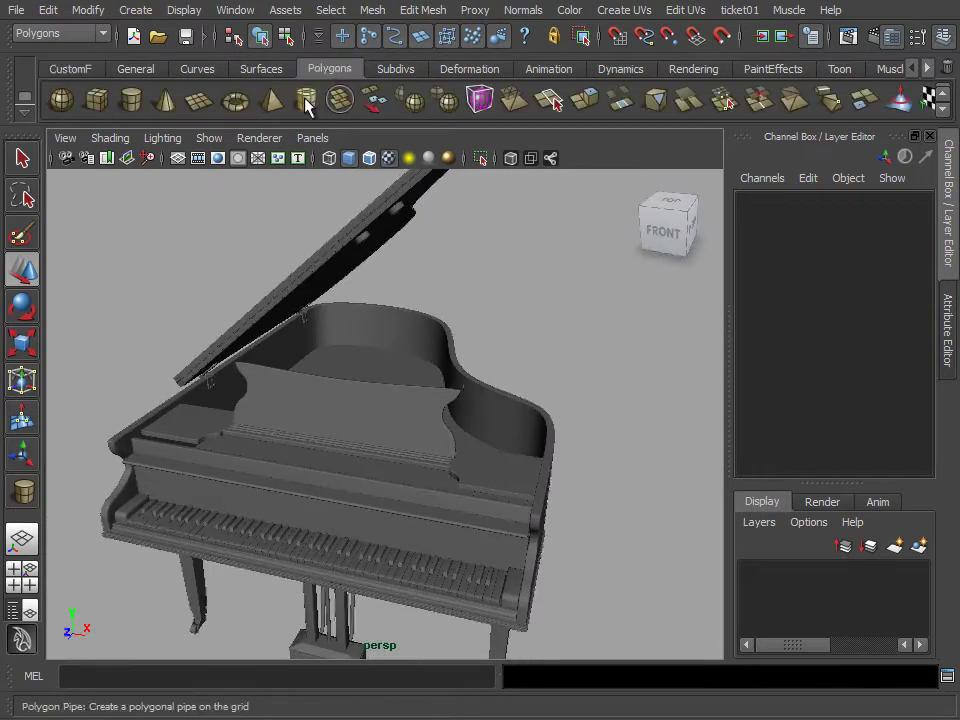
# Place a small polygon cylinder in the top view, then delete it.
pyautogui.click(140, 108)
pyautogui.press('space')
pyautogui.press('space')
pyautogui.scroll(-5, 390, 398)
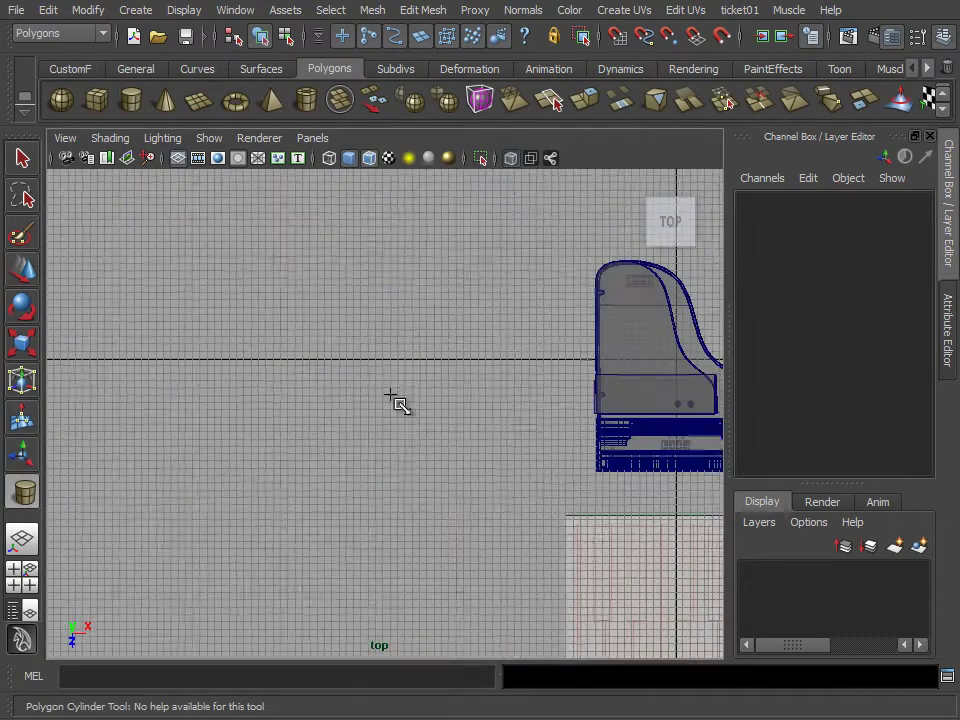
pyautogui.scroll(5, 400, 380)
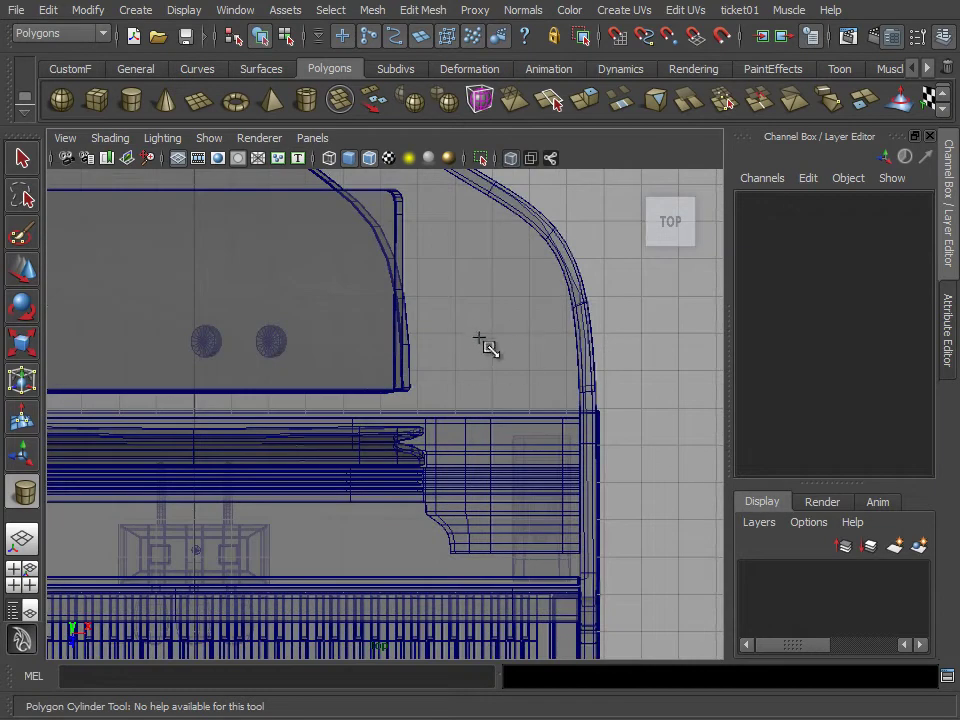
pyautogui.click(484, 348)
pyautogui.press('Delete')
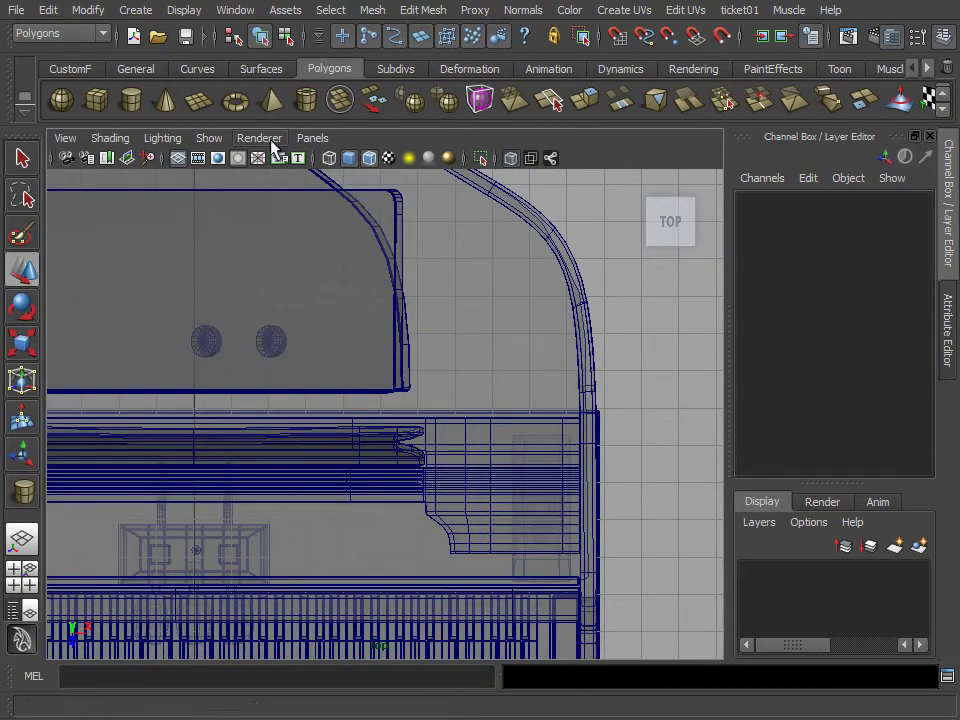
# Draw a thin polygon cube, pCube110, beside the piano case at Translate 14.784, 3.418, 6.336.
pyautogui.click(94, 102)
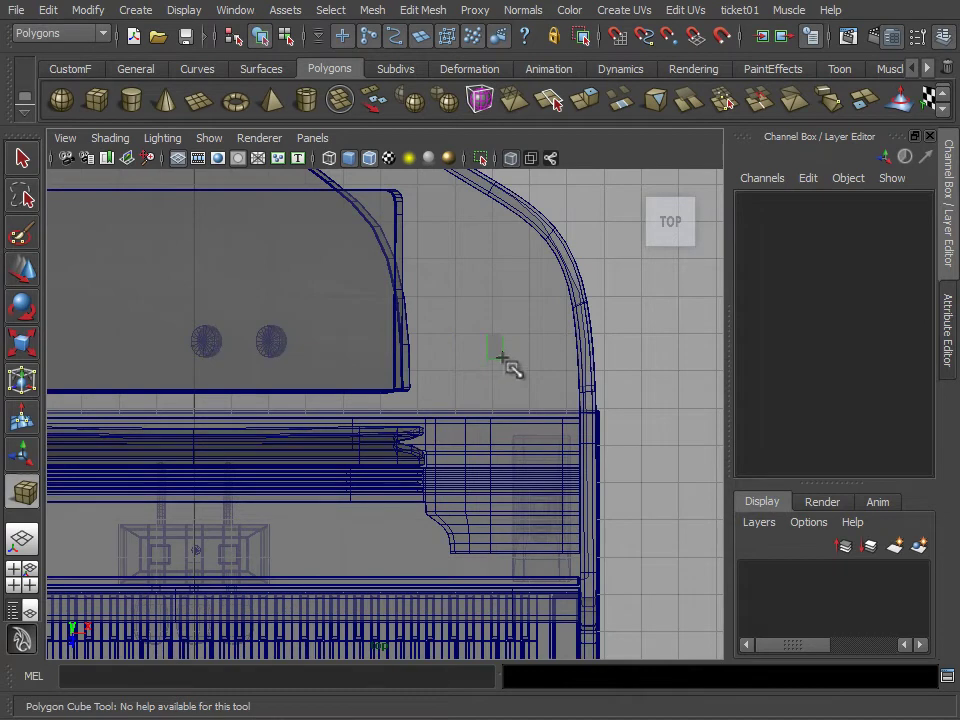
pyautogui.press('space')
pyautogui.press('space')
pyautogui.moveTo(473, 261)
pyautogui.mouseDown()
pyautogui.moveTo(482, 403)
pyautogui.moveTo(510, 370)
pyautogui.mouseUp()
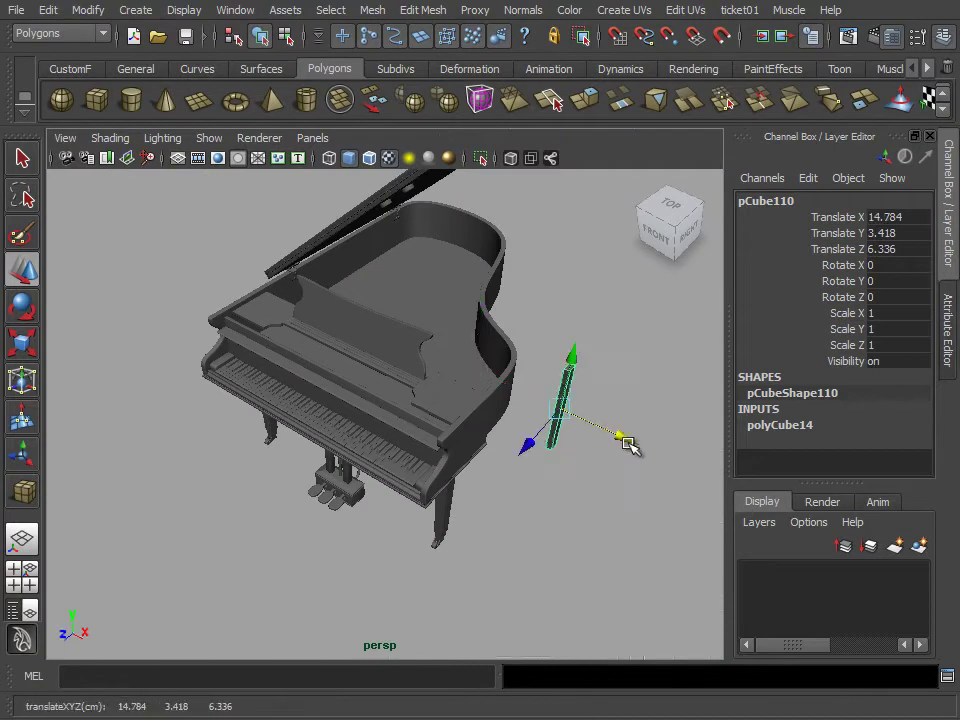
pyautogui.keyDown('alt'); pyautogui.moveTo(628, 446); pyautogui.dragTo(439, 473); pyautogui.keyUp('alt')
pyautogui.keyDown('alt'); pyautogui.moveTo(439, 473); pyautogui.dragTo(390, 458, button='right'); pyautogui.keyUp('alt')
# Set the box's polyCube14 Subdivisions Height to 21.
pyautogui.rightClick(390, 462)
pyautogui.moveTo(398, 487)
pyautogui.keyDown('alt'); pyautogui.mouseDown()
pyautogui.moveTo(375, 476)
pyautogui.moveTo(392, 399)
pyautogui.moveTo(785, 425)
pyautogui.mouseUp(); pyautogui.keyUp('alt')
pyautogui.rightClick(395, 437)
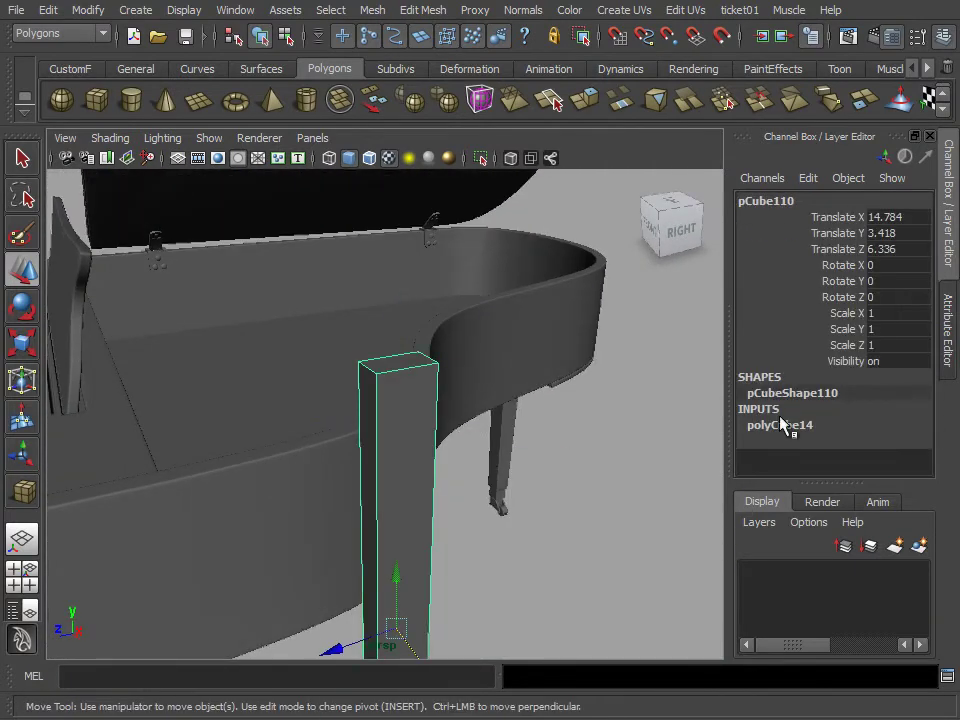
pyautogui.click(785, 425)
pyautogui.doubleClick(871, 418)
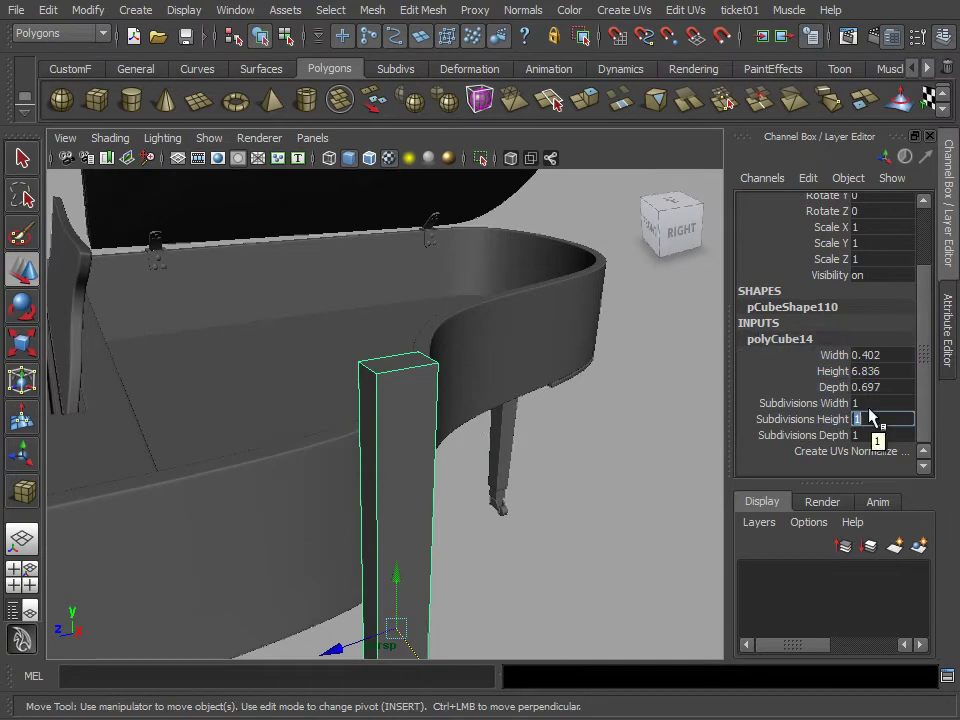
pyautogui.write('21')
pyautogui.press('Return')
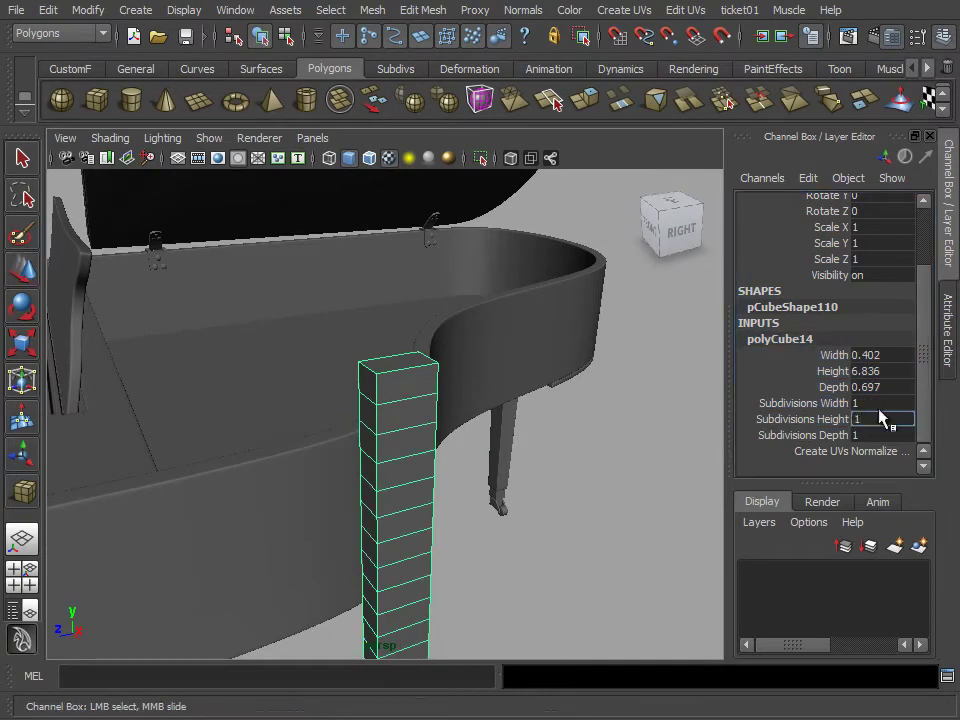
pyautogui.write('2')
# Extrude the box's top face slightly upward and scale it narrower along Z.
pyautogui.click(401, 428)
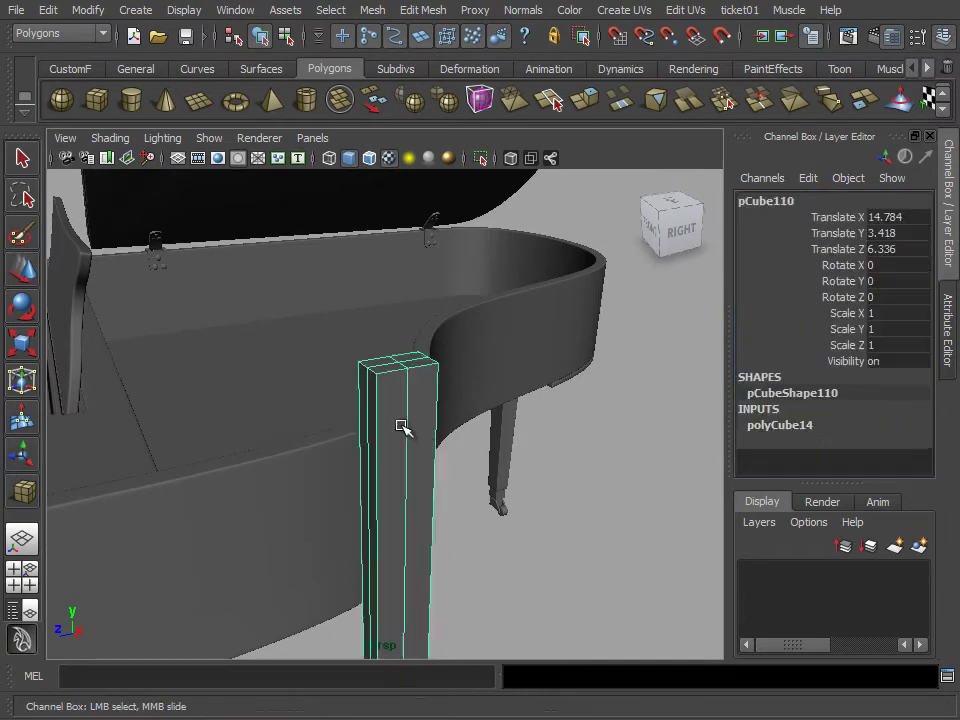
pyautogui.keyDown('alt'); pyautogui.moveTo(401, 428); pyautogui.dragTo(439, 454); pyautogui.keyUp('alt')
pyautogui.press('F11')
pyautogui.click(405, 447)
pyautogui.press('w')
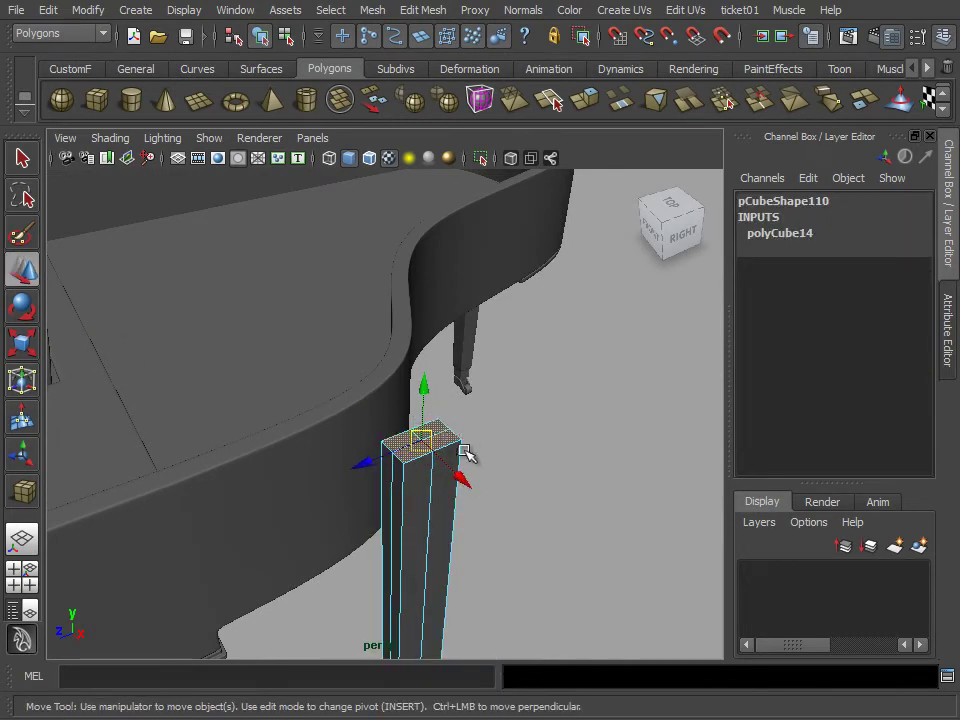
pyautogui.click(70, 68)
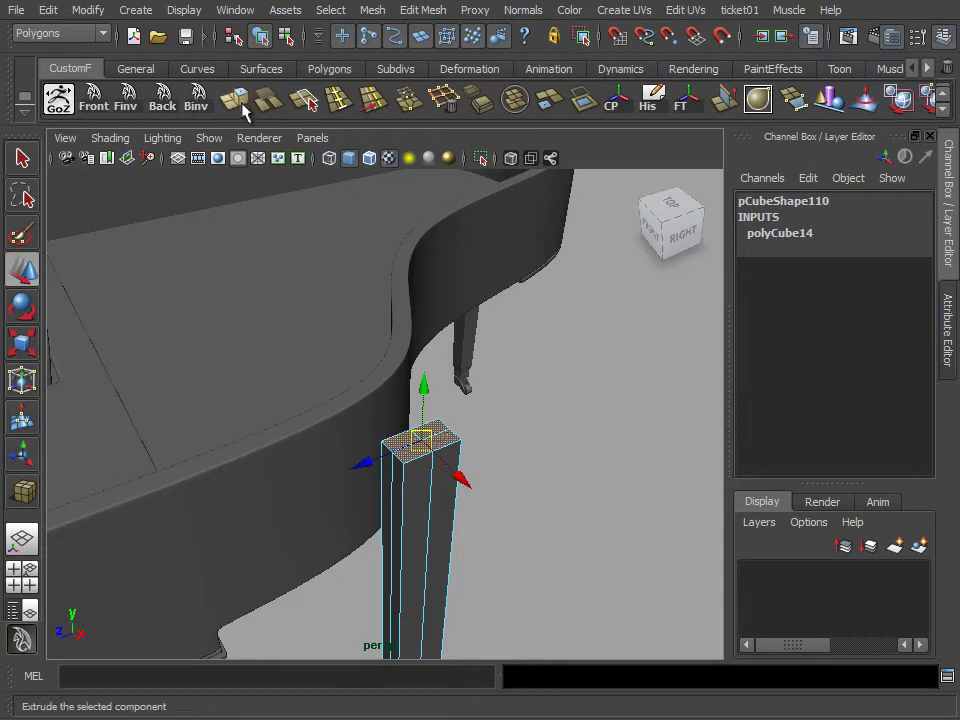
pyautogui.click(240, 104)
pyautogui.keyDown('alt'); pyautogui.moveTo(300, 330); pyautogui.dragTo(375, 328); pyautogui.keyUp('alt')
pyautogui.moveTo(381, 276); pyautogui.dragTo(362, 292)
pyautogui.moveTo(296, 340)
pyautogui.mouseDown()
pyautogui.moveTo(467, 418)
pyautogui.moveTo(480, 489)
pyautogui.moveTo(383, 559)
pyautogui.mouseUp()
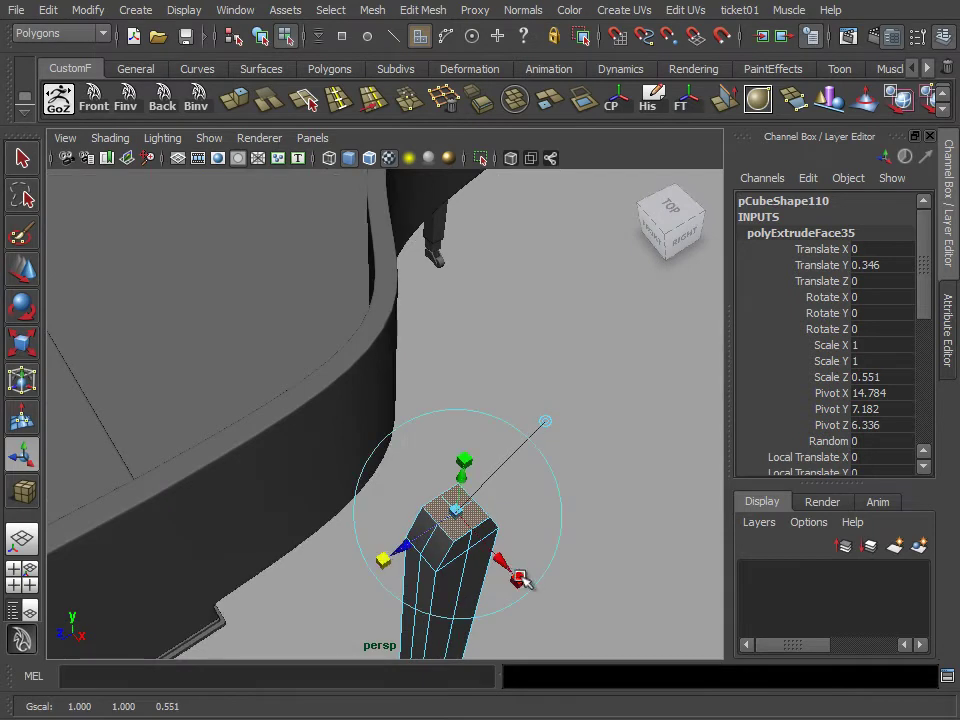
pyautogui.moveTo(508, 569); pyautogui.dragTo(510, 569)
pyautogui.moveTo(510, 569)
pyautogui.keyDown('alt'); pyautogui.mouseDown()
pyautogui.moveTo(489, 482)
pyautogui.moveTo(446, 388)
pyautogui.moveTo(388, 171)
pyautogui.mouseUp(); pyautogui.keyUp('alt')
# Extrude the top face again, far upward into a tall column reaching the lid.
pyautogui.click(235, 100)
pyautogui.click(474, 373)
pyautogui.keyDown('alt'); pyautogui.moveTo(388, 171); pyautogui.dragTo(388, 354, button='middle'); pyautogui.keyUp('alt')
pyautogui.moveTo(388, 352); pyautogui.dragTo(386, 261)
pyautogui.scroll(3, 364, 293)
pyautogui.moveTo(310, 300); pyautogui.dragTo(310, 325, button='right')
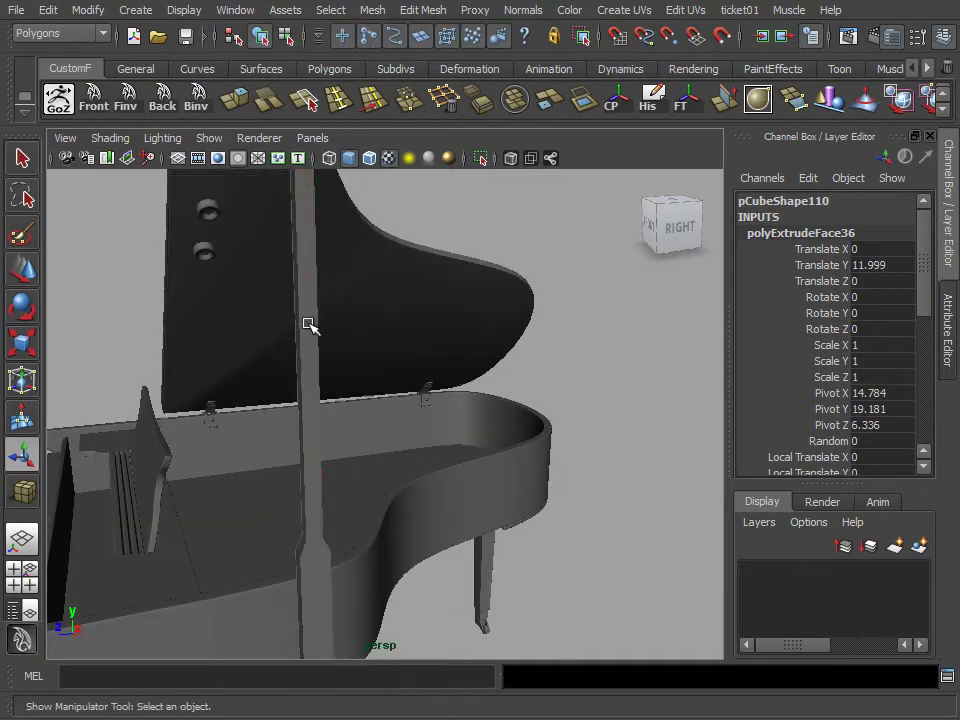
pyautogui.click(310, 325)
pyautogui.keyDown('alt'); pyautogui.moveTo(274, 437); pyautogui.dragTo(296, 304); pyautogui.keyUp('alt')
pyautogui.scroll(3, 285, 381)
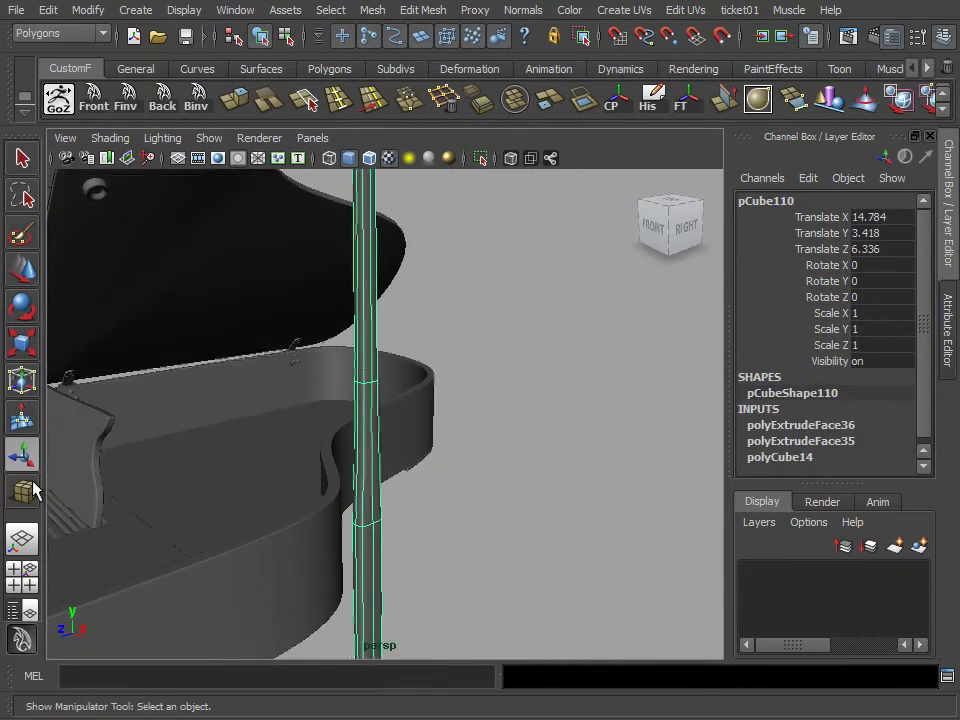
pyautogui.click(329, 104)
# Insert two edge loops along the column, creating polySplitRing87 and polySplitRing88.
pyautogui.moveTo(377, 294)
pyautogui.keyDown('alt'); pyautogui.mouseDown()
pyautogui.moveTo(383, 403)
pyautogui.moveTo(368, 295)
pyautogui.moveTo(369, 266)
pyautogui.moveTo(378, 265)
pyautogui.mouseUp(); pyautogui.keyUp('alt')
pyautogui.moveTo(390, 545); pyautogui.dragTo(390, 546)
pyautogui.moveTo(390, 546)
pyautogui.keyDown('alt'); pyautogui.mouseDown()
pyautogui.moveTo(375, 647)
pyautogui.moveTo(347, 401)
pyautogui.mouseUp(); pyautogui.keyUp('alt')
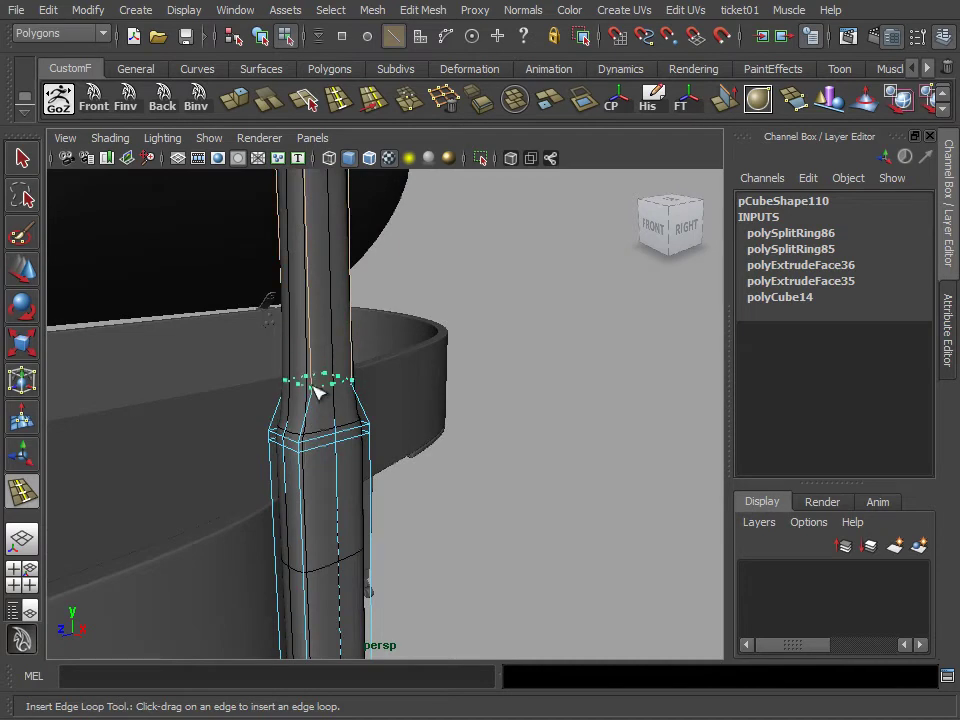
pyautogui.click(315, 390)
pyautogui.click(27, 275)
pyautogui.moveTo(180, 420)
pyautogui.keyDown('alt'); pyautogui.mouseDown()
pyautogui.moveTo(216, 465)
pyautogui.moveTo(279, 289)
pyautogui.moveTo(321, 349)
pyautogui.moveTo(300, 380)
pyautogui.mouseUp(); pyautogui.keyUp('alt')
pyautogui.click(24, 488)
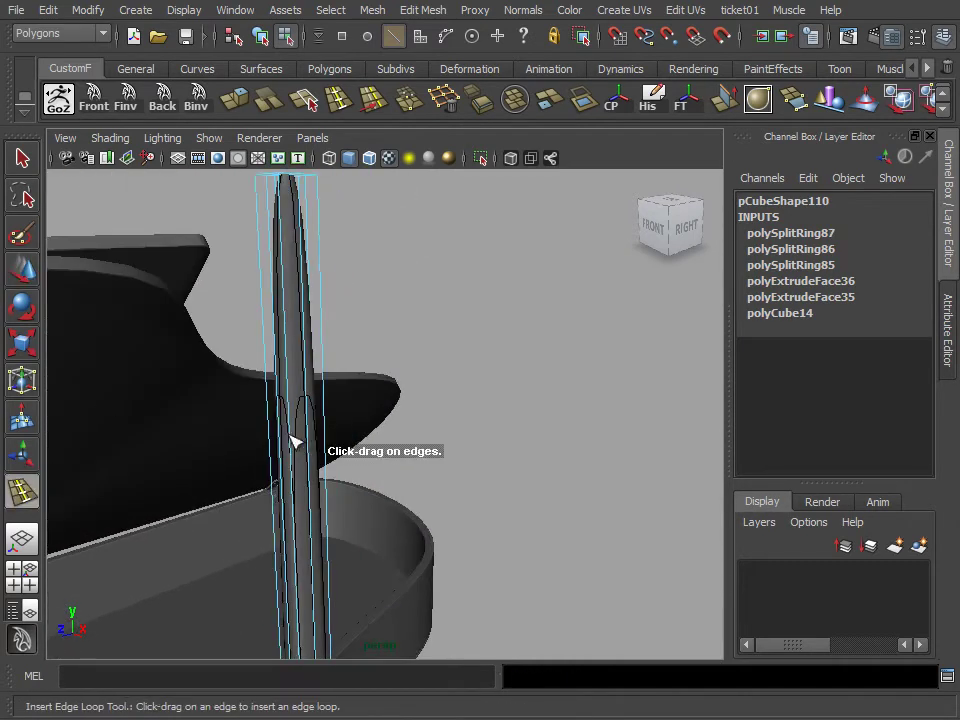
pyautogui.click(281, 222)
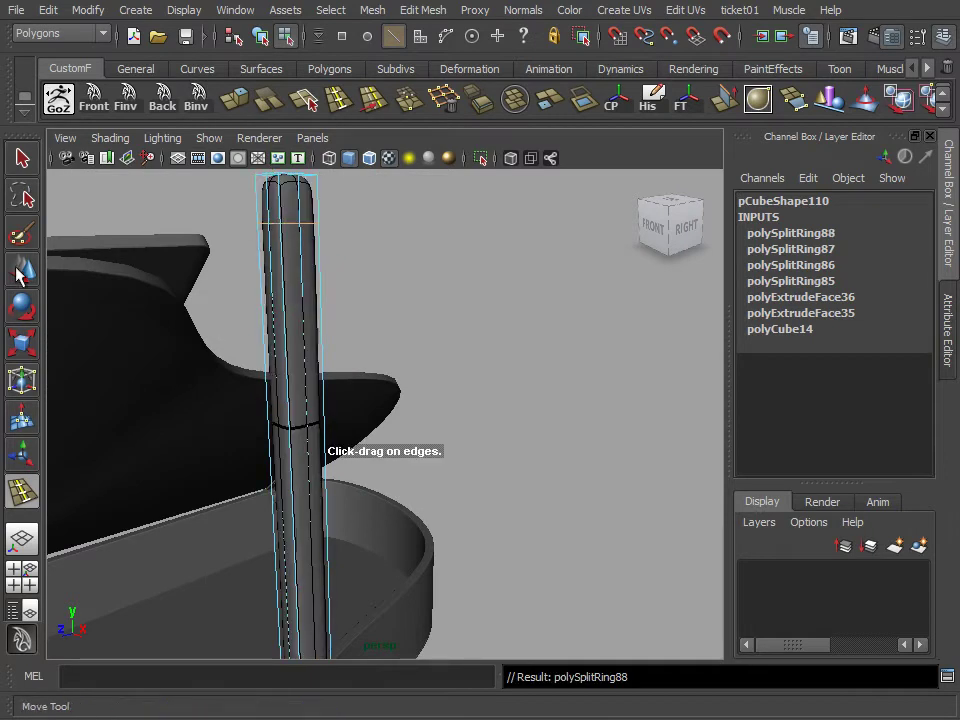
# Select the column's top vertices in vertex mode for shaping the tip.
pyautogui.click(18, 275)
pyautogui.moveTo(332, 317)
pyautogui.keyDown('alt'); pyautogui.mouseDown()
pyautogui.moveTo(328, 381)
pyautogui.moveTo(300, 461)
pyautogui.moveTo(294, 411)
pyautogui.mouseUp(); pyautogui.keyUp('alt')
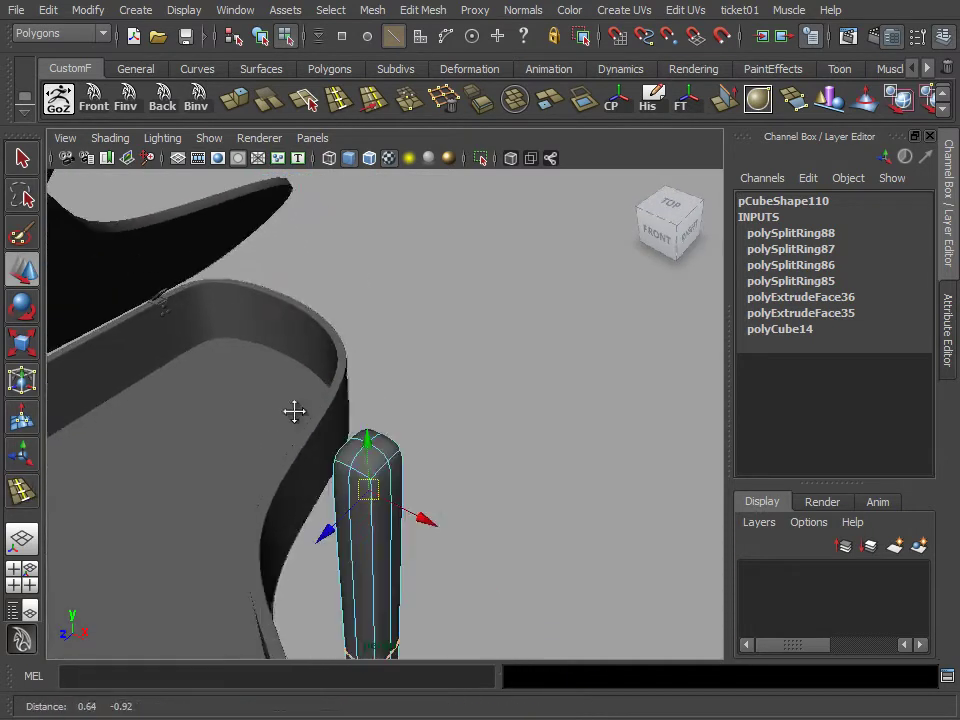
pyautogui.moveTo(317, 428); pyautogui.dragTo(242, 428, button='right')
pyautogui.click(368, 445)
pyautogui.scroll(3, 381, 436)
pyautogui.moveTo(381, 436)
pyautogui.keyDown('alt'); pyautogui.mouseDown()
pyautogui.moveTo(375, 461)
pyautogui.moveTo(429, 482)
pyautogui.mouseUp(); pyautogui.keyUp('alt')
pyautogui.keyDown('alt'); pyautogui.moveTo(429, 482); pyautogui.dragTo(540, 467, button='right'); pyautogui.keyUp('alt')
# Try moving the top vertices inward, then undo the move.
pyautogui.scroll(2, 358, 437)
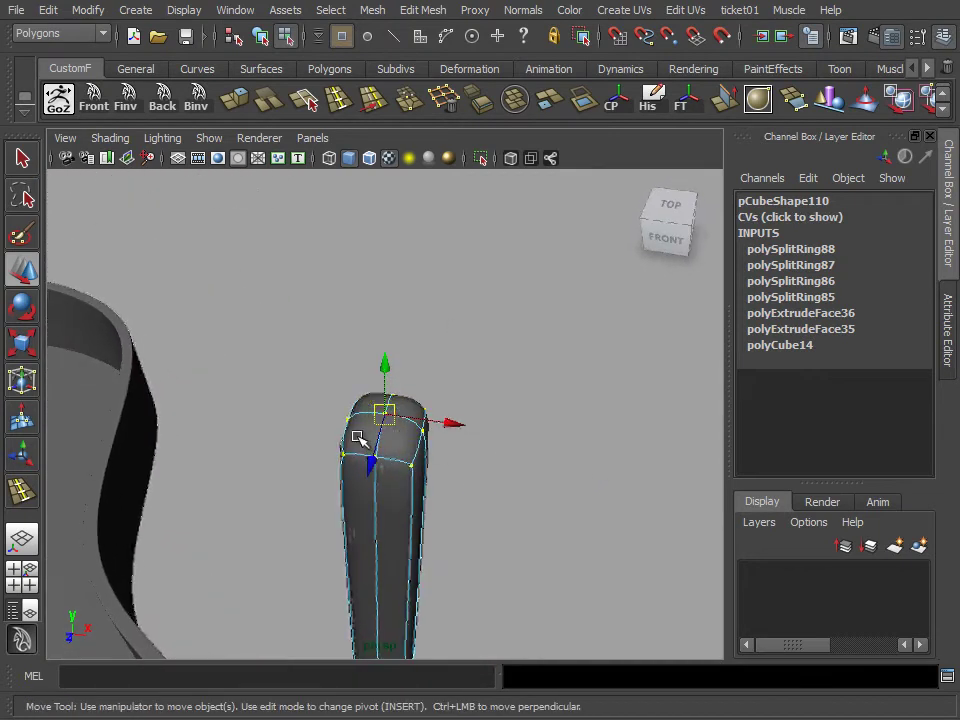
pyautogui.keyDown('alt'); pyautogui.moveTo(385, 455); pyautogui.dragTo(349, 400); pyautogui.keyUp('alt')
pyautogui.press('1')
pyautogui.press('q')
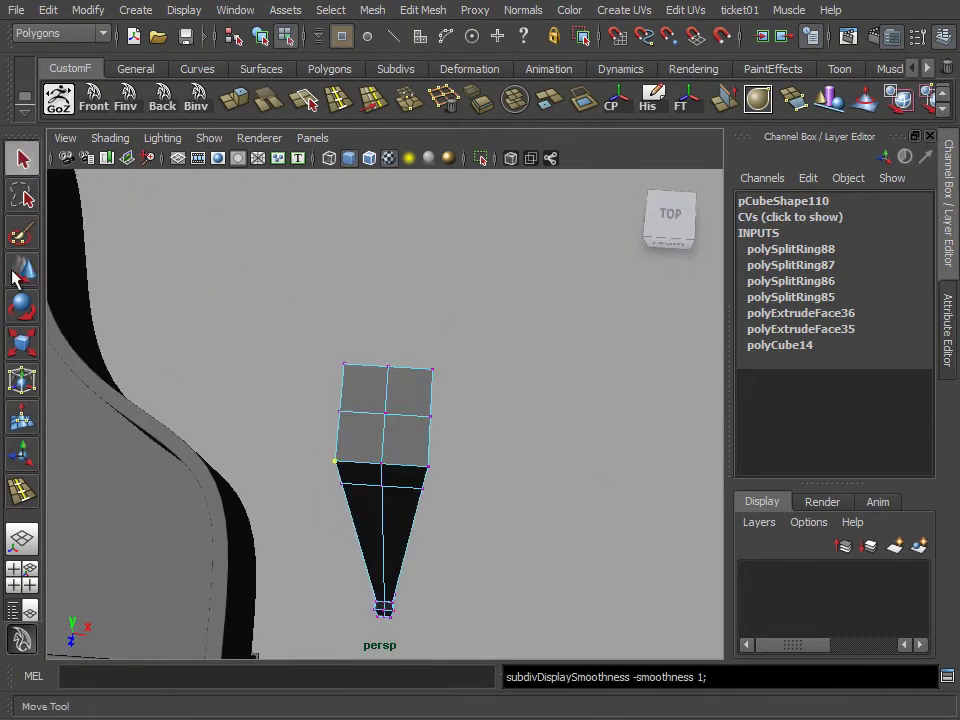
pyautogui.click(16, 278)
pyautogui.moveTo(437, 473)
pyautogui.keyDown('alt'); pyautogui.mouseDown()
pyautogui.moveTo(375, 396)
pyautogui.moveTo(381, 407)
pyautogui.moveTo(351, 401)
pyautogui.moveTo(388, 378)
pyautogui.moveTo(388, 352)
pyautogui.moveTo(249, 491)
pyautogui.moveTo(259, 463)
pyautogui.moveTo(364, 489)
pyautogui.moveTo(417, 438)
pyautogui.moveTo(486, 403)
pyautogui.moveTo(454, 493)
pyautogui.mouseUp(); pyautogui.keyUp('alt')
pyautogui.press('r')
pyautogui.press('w')
pyautogui.hotkey('ctrl', 'z')
pyautogui.hotkey('ctrl', 'z')
pyautogui.hotkey('ctrl', 'z')
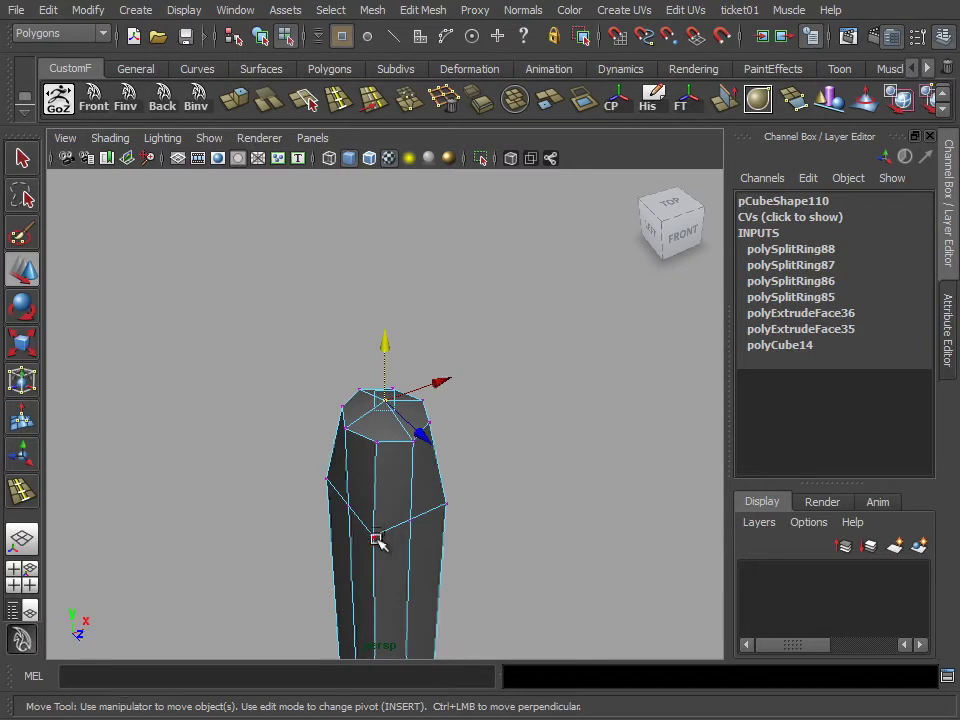
# Scale the column's top vertex ring down to 0.77 in X and Z.
pyautogui.keyDown('alt'); pyautogui.moveTo(370, 527); pyautogui.dragTo(400, 535); pyautogui.keyUp('alt')
pyautogui.click(402, 532)
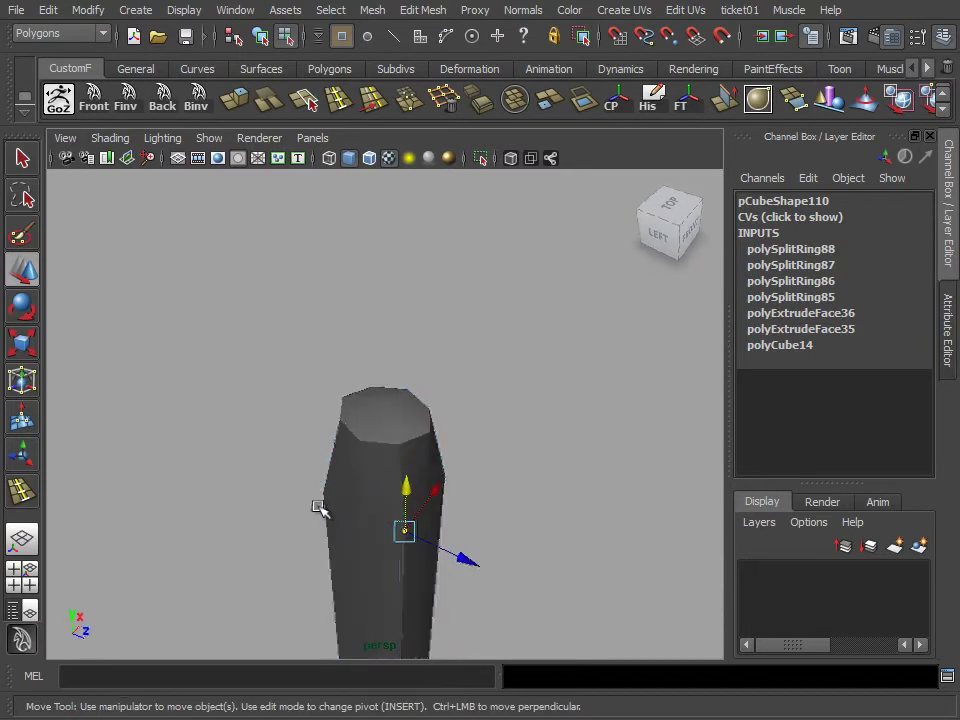
pyautogui.moveTo(336, 522)
pyautogui.keyDown('alt'); pyautogui.mouseDown()
pyautogui.moveTo(484, 523)
pyautogui.moveTo(304, 484)
pyautogui.moveTo(328, 516)
pyautogui.moveTo(317, 465)
pyautogui.moveTo(352, 520)
pyautogui.mouseUp(); pyautogui.keyUp('alt')
pyautogui.press('r')
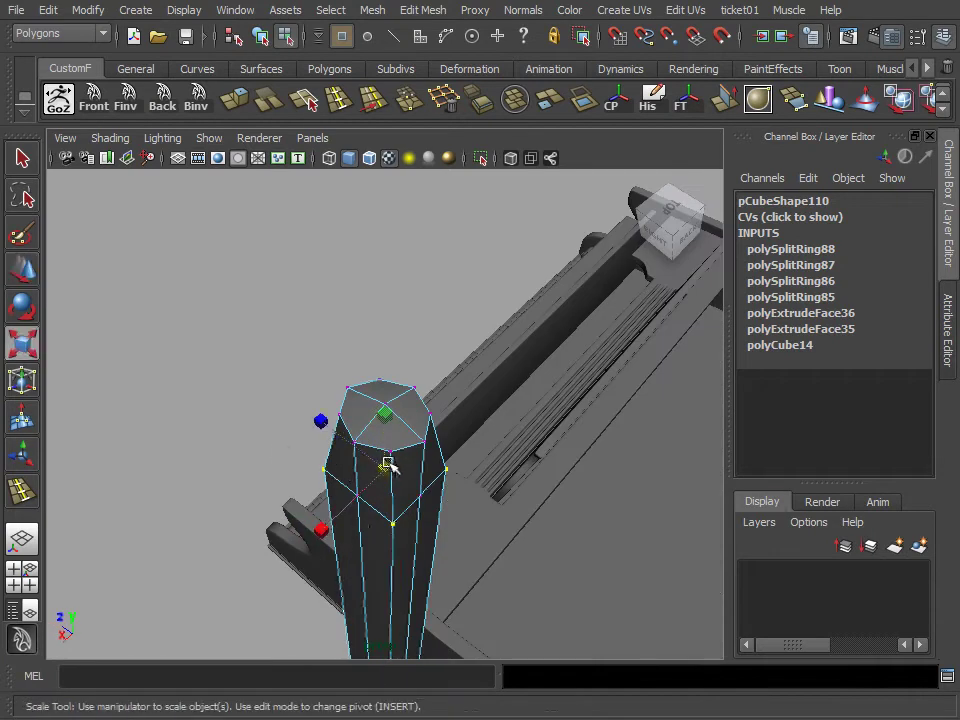
pyautogui.keyDown('ctrl'); pyautogui.moveTo(386, 465); pyautogui.dragTo(368, 462); pyautogui.keyUp('ctrl')
# Narrow the edge ring at the prop stick's flared lower section.
pyautogui.keyDown('alt'); pyautogui.moveTo(191, 383); pyautogui.dragTo(69, 360); pyautogui.keyUp('alt')
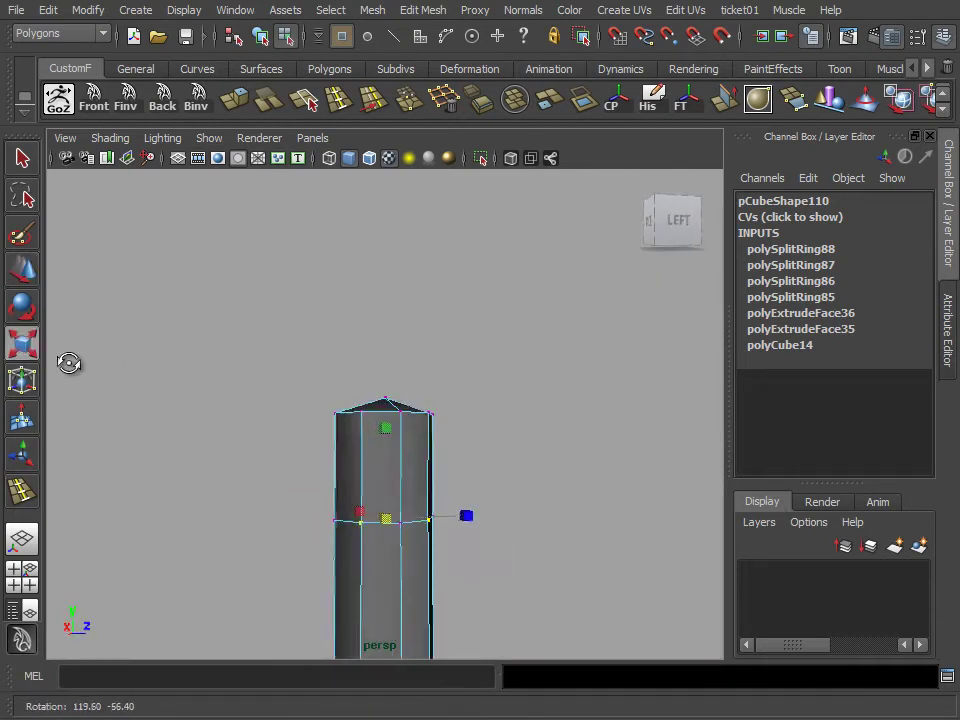
pyautogui.keyDown('alt'); pyautogui.moveTo(69, 360); pyautogui.dragTo(242, 304, button='middle'); pyautogui.keyUp('alt')
pyautogui.scroll(3, 321, 321)
pyautogui.keyDown('alt'); pyautogui.moveTo(321, 321); pyautogui.dragTo(386, 316, button='middle'); pyautogui.keyUp('alt')
pyautogui.scroll(-3, 386, 316)
pyautogui.keyDown('alt'); pyautogui.moveTo(369, 399); pyautogui.dragTo(315, 343, button='middle'); pyautogui.keyUp('alt')
pyautogui.keyDown('alt'); pyautogui.moveTo(233, 402); pyautogui.dragTo(253, 403); pyautogui.keyUp('alt')
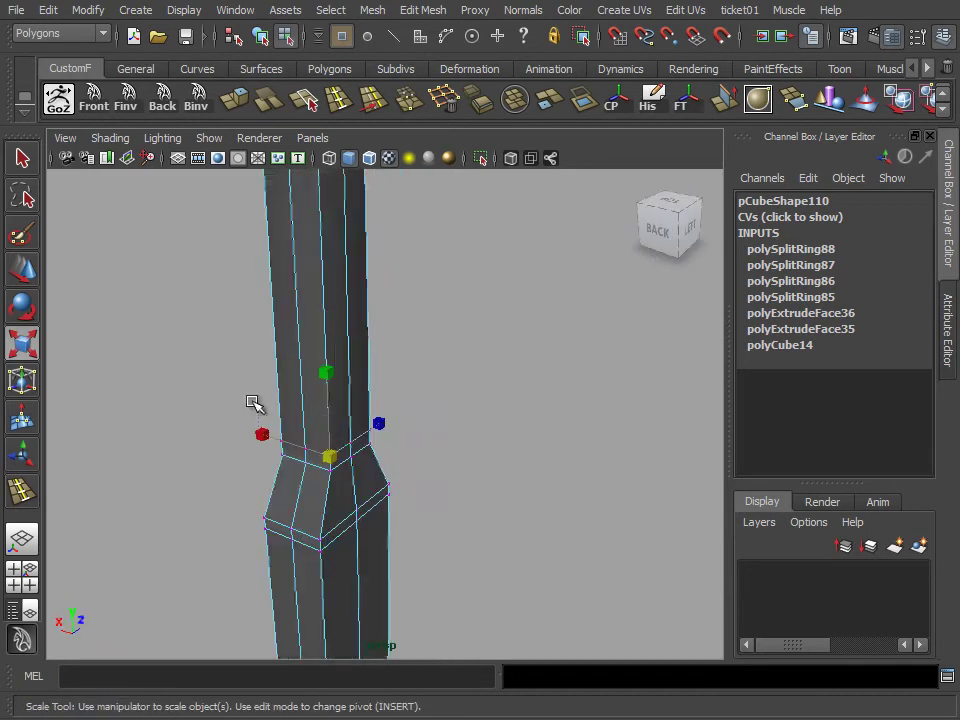
pyautogui.moveTo(282, 444)
pyautogui.keyDown('alt'); pyautogui.mouseDown()
pyautogui.moveTo(414, 443)
pyautogui.moveTo(390, 420)
pyautogui.mouseUp(); pyautogui.keyUp('alt')
pyautogui.moveTo(484, 416)
pyautogui.keyDown('alt'); pyautogui.mouseDown()
pyautogui.moveTo(451, 441)
pyautogui.moveTo(343, 456)
pyautogui.moveTo(480, 480)
pyautogui.moveTo(466, 472)
pyautogui.moveTo(491, 493)
pyautogui.mouseUp(); pyautogui.keyUp('alt')
pyautogui.scroll(2, 478, 400)
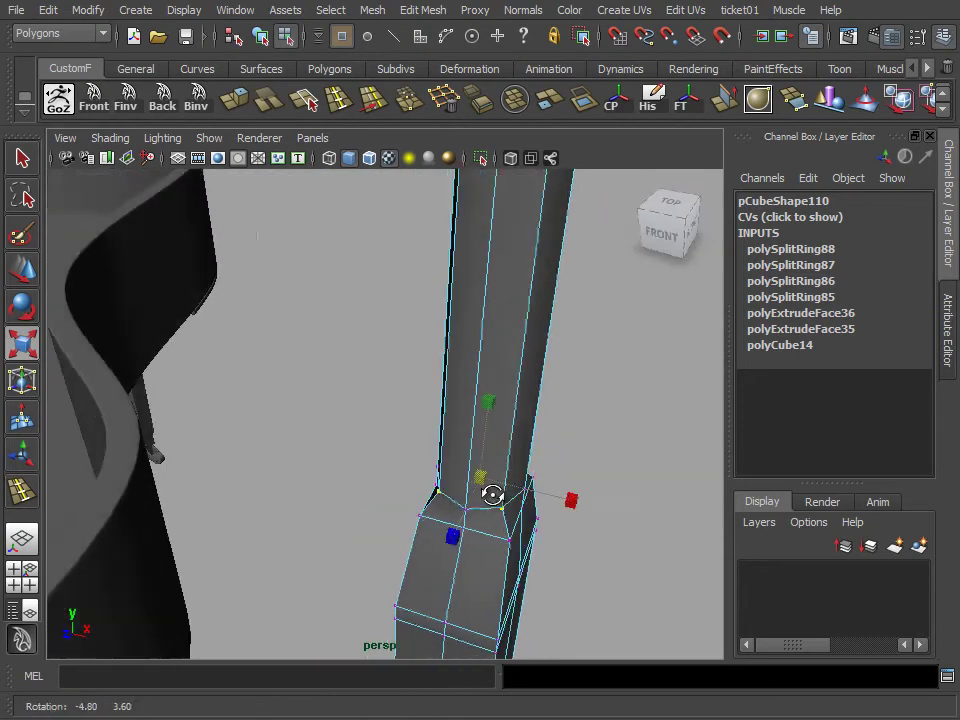
pyautogui.keyDown('alt'); pyautogui.moveTo(491, 493); pyautogui.dragTo(390, 461, button='right'); pyautogui.keyUp('alt')
# Return to Object Mode with smooth preview (3) and reselect the prop stick in four-view layout.
pyautogui.moveTo(392, 279); pyautogui.dragTo(437, 242, button='right')
pyautogui.press('3')
pyautogui.keyDown('alt'); pyautogui.moveTo(437, 242); pyautogui.dragTo(431, 369); pyautogui.keyUp('alt')
pyautogui.click(431, 369)
pyautogui.keyDown('alt'); pyautogui.moveTo(431, 369); pyautogui.dragTo(354, 390, button='right'); pyautogui.keyUp('alt')
pyautogui.moveTo(354, 390)
pyautogui.keyDown('alt'); pyautogui.mouseDown()
pyautogui.moveTo(450, 527)
pyautogui.moveTo(480, 336)
pyautogui.moveTo(358, 360)
pyautogui.moveTo(386, 306)
pyautogui.mouseUp(); pyautogui.keyUp('alt')
pyautogui.click(356, 340)
pyautogui.press('space')
pyautogui.press('space')
# Move the prop stick to Translate X 9.985, Y 5.501, Z 6.872 against the case edge.
pyautogui.scroll(3, 375, 561)
pyautogui.scroll(2, 268, 354)
pyautogui.press('w')
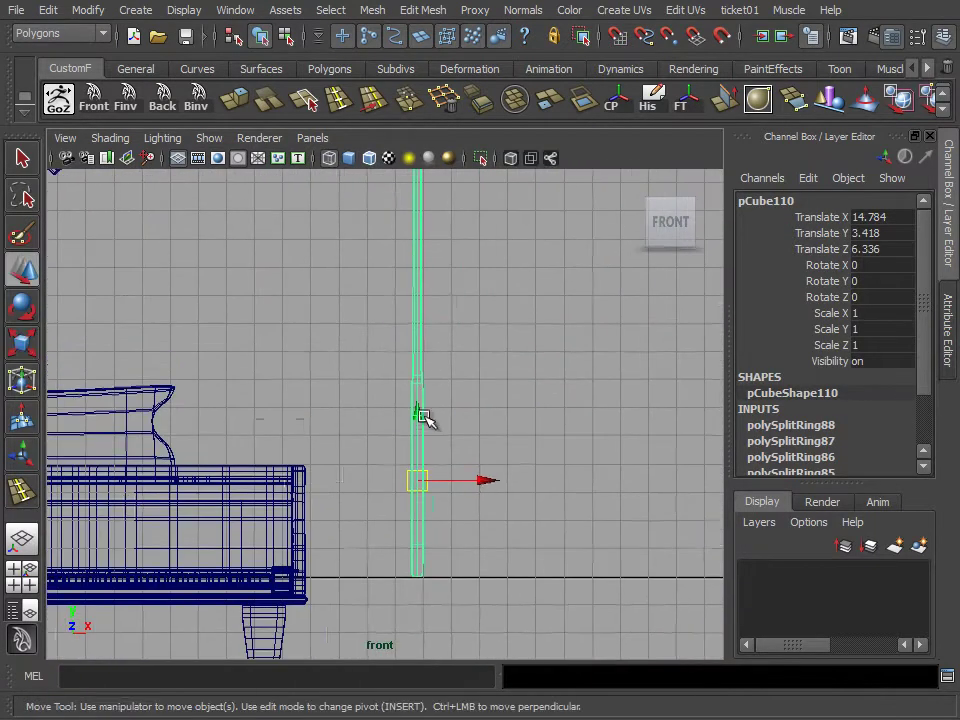
pyautogui.moveTo(423, 416); pyautogui.dragTo(416, 389, button='middle')
pyautogui.moveTo(497, 453); pyautogui.dragTo(354, 456)
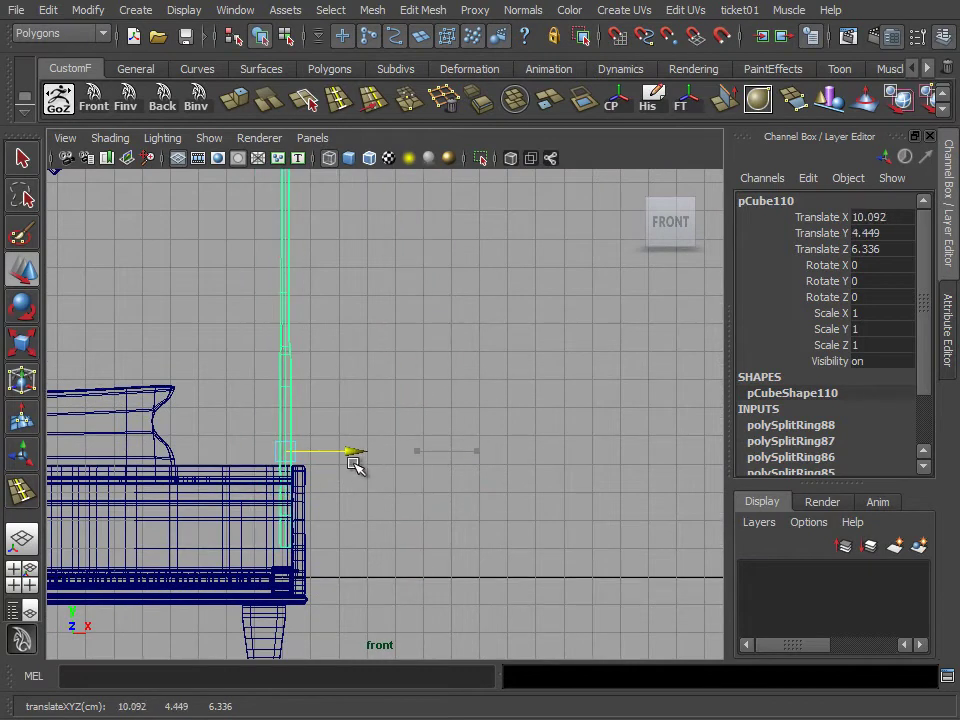
pyautogui.scroll(1, 259, 392)
pyautogui.moveTo(259, 392); pyautogui.dragTo(258, 368, button='middle')
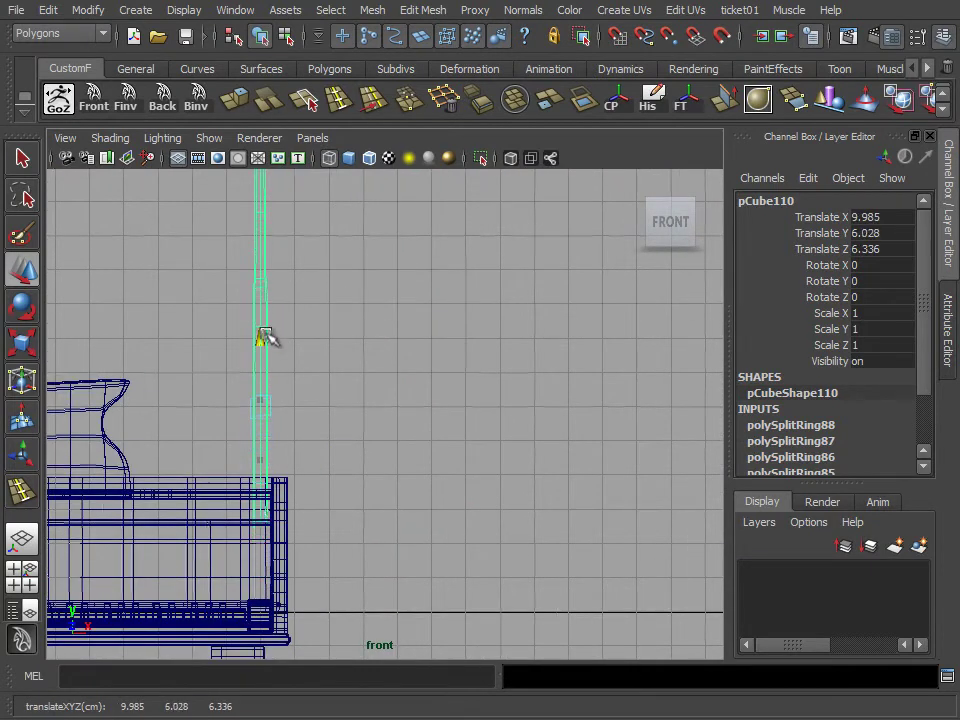
pyautogui.moveTo(268, 350)
pyautogui.mouseDown(button='middle')
pyautogui.moveTo(272, 388)
pyautogui.moveTo(413, 422)
pyautogui.mouseUp(button='middle')
pyautogui.scroll(2, 319, 362)
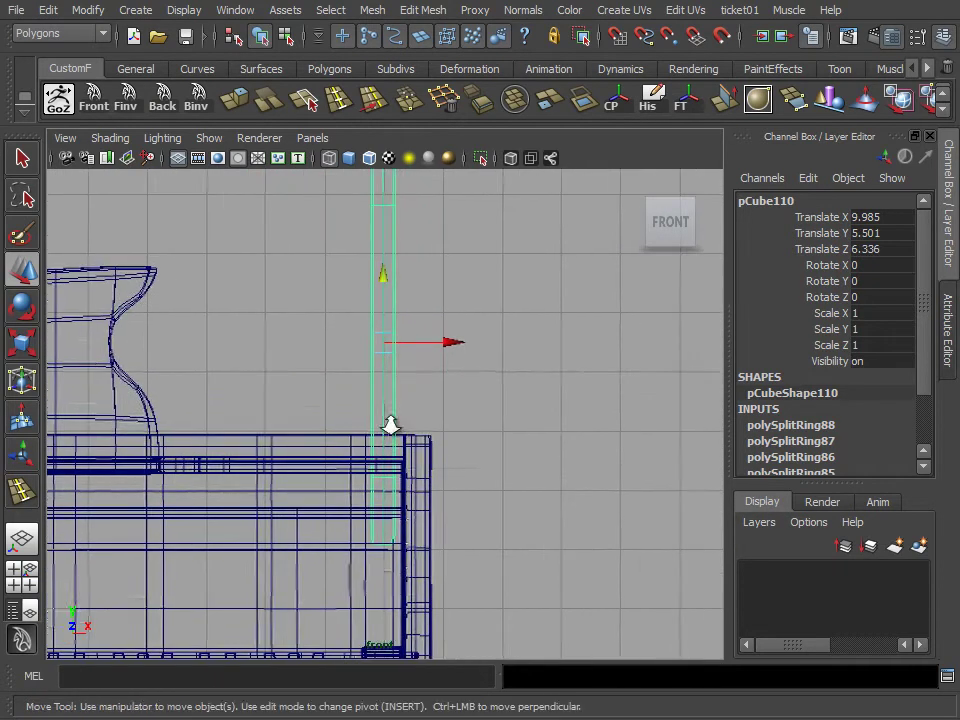
pyautogui.press('space')
pyautogui.press('space')
pyautogui.moveTo(569, 414); pyautogui.dragTo(569, 418, button='middle')
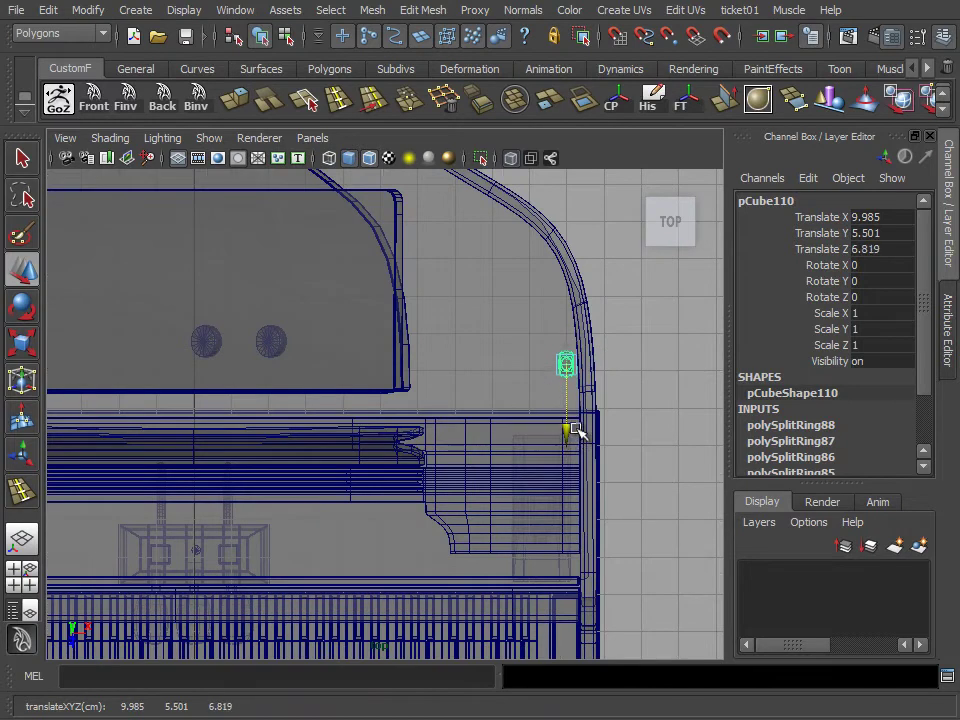
pyautogui.click(261, 69)
# Draw a new polygon cube in the side view beside the prop stick's base.
pyautogui.click(329, 69)
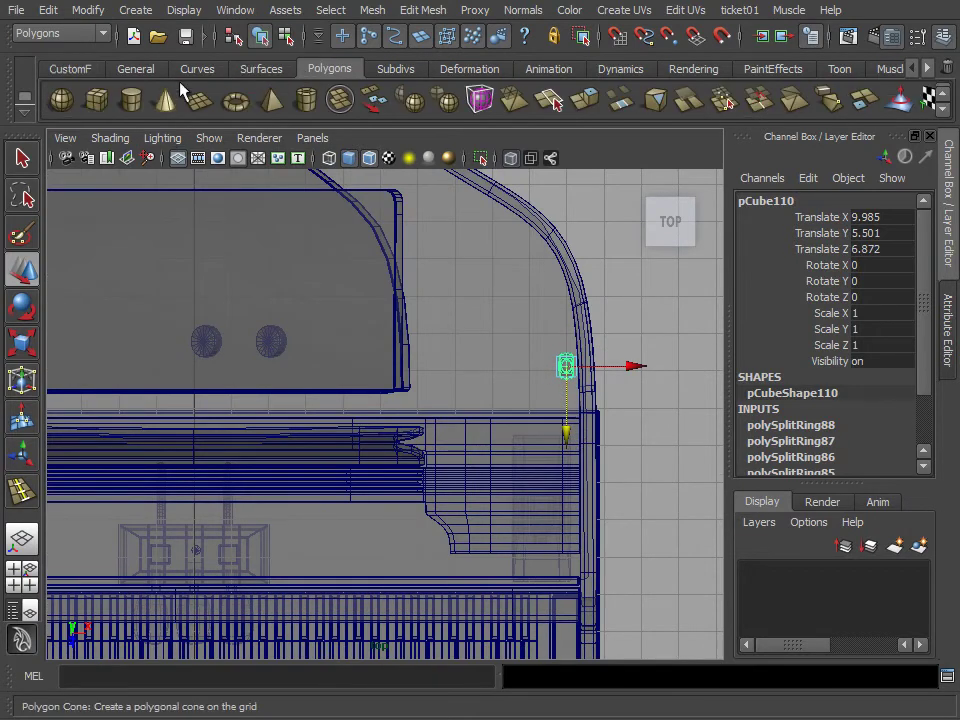
pyautogui.click(97, 100)
pyautogui.press('space')
pyautogui.press('space')
pyautogui.moveTo(375, 358)
pyautogui.keyDown('alt'); pyautogui.mouseDown(button='middle')
pyautogui.moveTo(311, 403)
pyautogui.moveTo(322, 405)
pyautogui.mouseUp(button='middle'); pyautogui.keyUp('alt')
pyautogui.moveTo(310, 386); pyautogui.dragTo(323, 450)
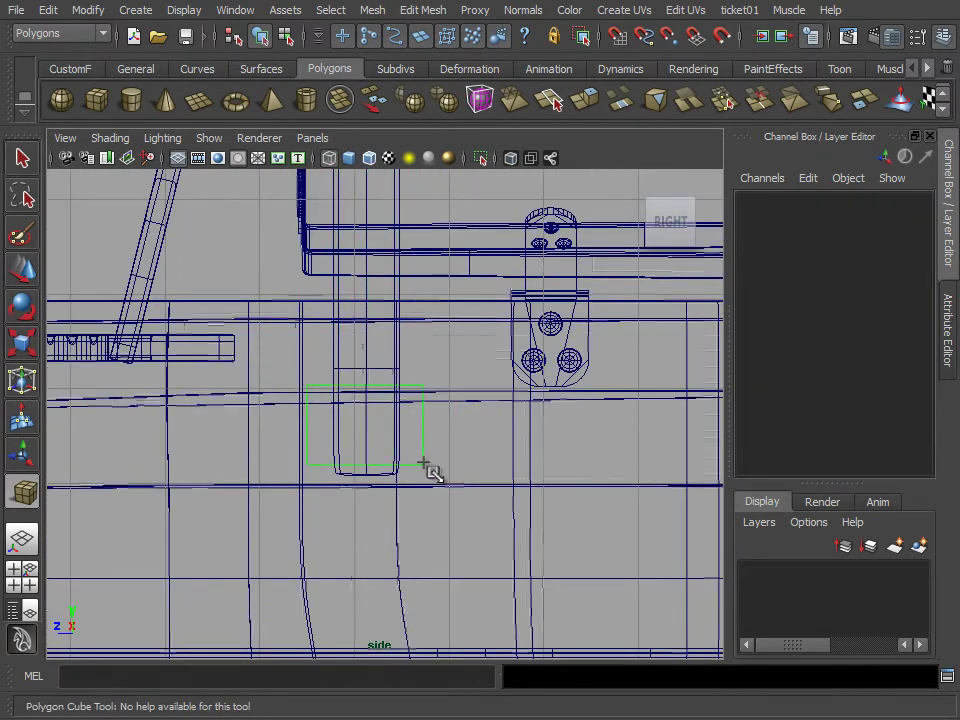
# Move the new box in the top view against the stick base at X 10.206.
pyautogui.press('space')
pyautogui.press('space')
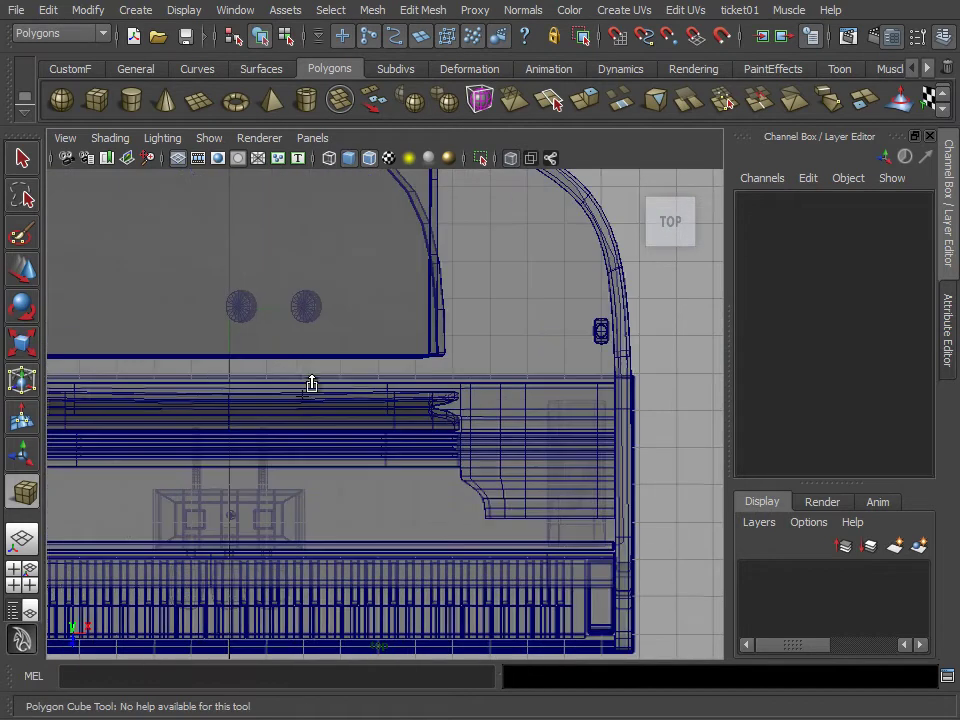
pyautogui.press('w')
pyautogui.moveTo(279, 349); pyautogui.dragTo(677, 347)
pyautogui.press('f')
pyautogui.moveTo(455, 413); pyautogui.dragTo(375, 414)
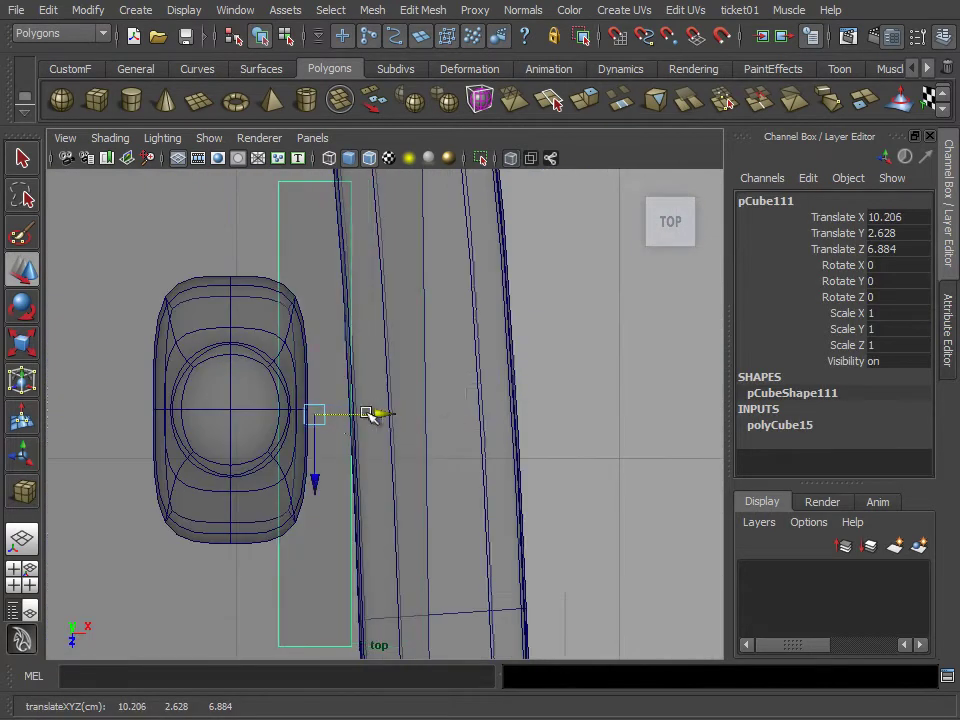
pyautogui.press('e')
pyautogui.moveTo(358, 492); pyautogui.dragTo(365, 490)
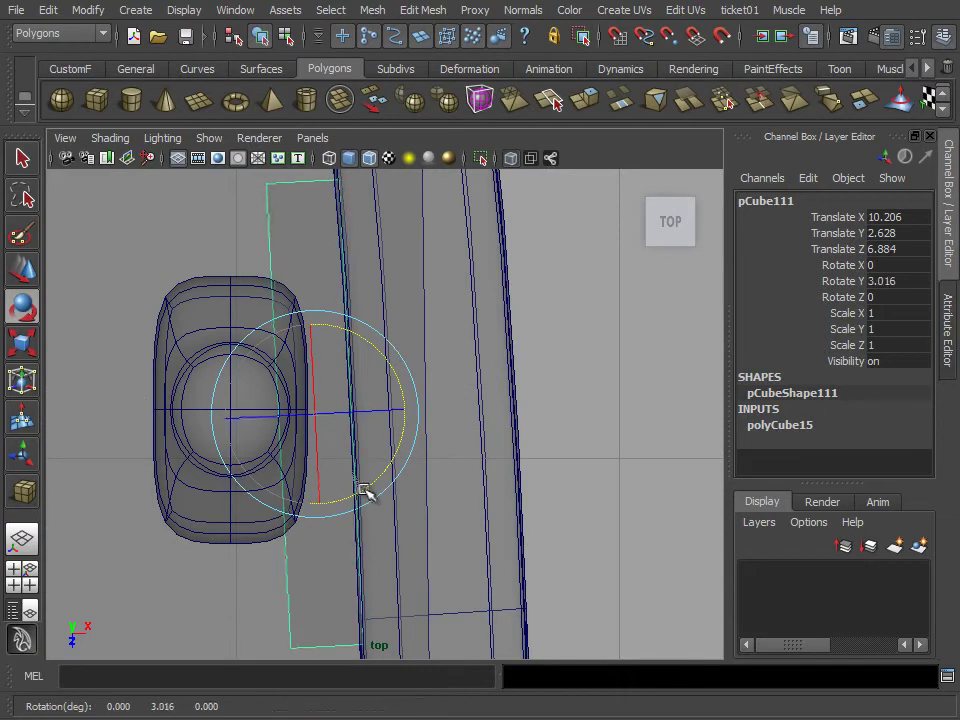
pyautogui.click(24, 268)
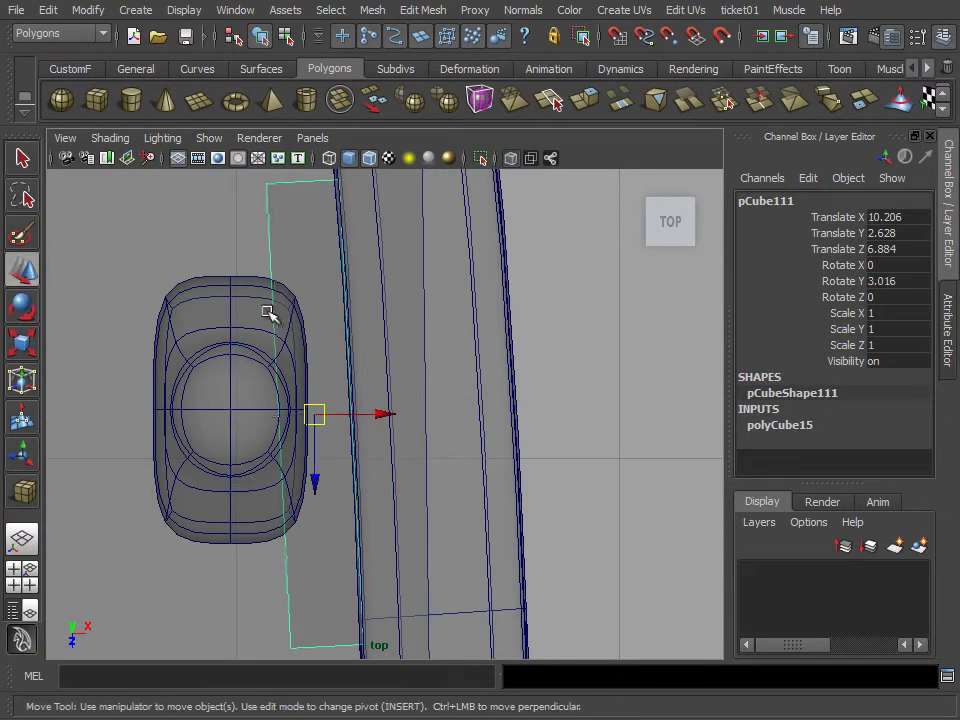
pyautogui.hotkey('ctrl', 'z')
# Edit the bracket box's width subdivisions in its construction settings.
pyautogui.click(790, 425)
pyautogui.moveTo(790, 355); pyautogui.dragTo(797, 421)
pyautogui.click(885, 403)
pyautogui.click(635, 447)
# Inspect the bracket at the stick base from close and wide views, then reselect it.
pyautogui.press('space')
pyautogui.press('space')
pyautogui.moveTo(643, 321)
pyautogui.keyDown('alt'); pyautogui.mouseDown()
pyautogui.moveTo(632, 413)
pyautogui.moveTo(75, 454)
pyautogui.mouseUp(); pyautogui.keyUp('alt')
pyautogui.keyDown('alt'); pyautogui.moveTo(75, 454); pyautogui.dragTo(357, 379, button='right'); pyautogui.keyUp('alt')
pyautogui.moveTo(357, 379)
pyautogui.keyDown('alt'); pyautogui.mouseDown()
pyautogui.moveTo(594, 471)
pyautogui.moveTo(414, 461)
pyautogui.mouseUp(); pyautogui.keyUp('alt')
pyautogui.click(505, 443)
pyautogui.click(480, 392)
pyautogui.scroll(2, 480, 392)
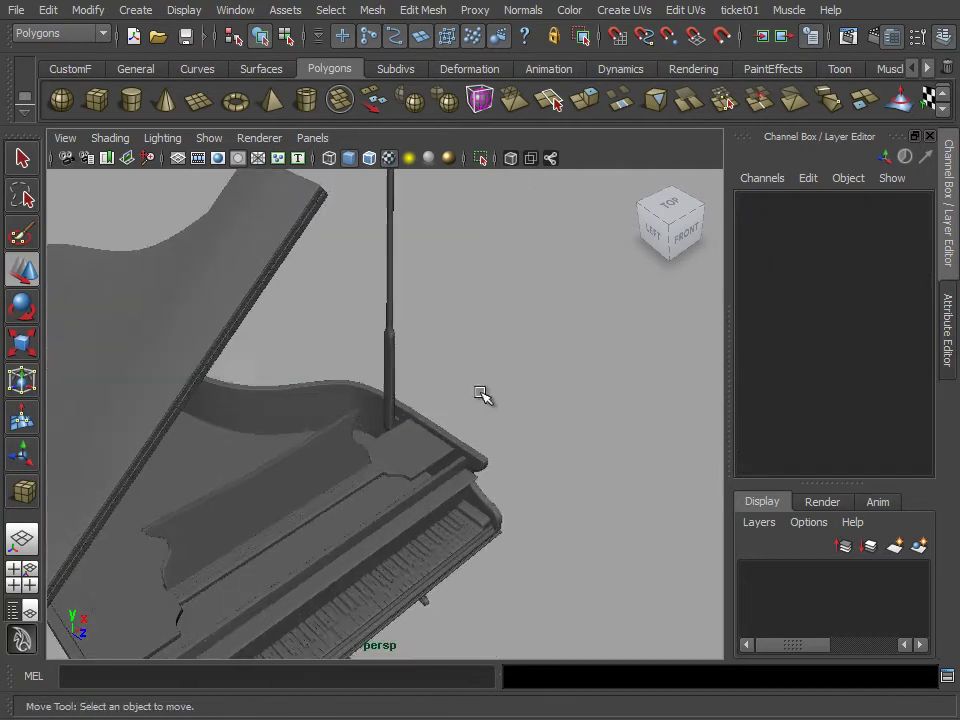
pyautogui.scroll(5, 435, 458)
pyautogui.click(439, 443)
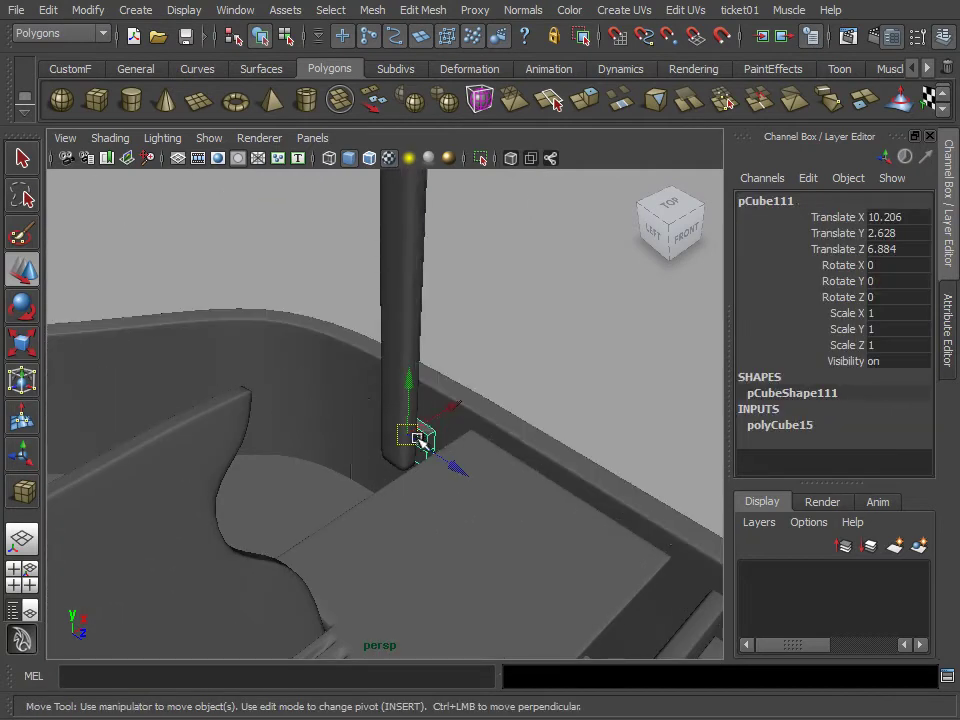
# Give the bracket box 1 width subdivision and 2 depth subdivisions.
pyautogui.press('f')
pyautogui.keyDown('alt'); pyautogui.moveTo(427, 440); pyautogui.dragTo(480, 450); pyautogui.keyUp('alt')
pyautogui.click(785, 425)
pyautogui.write('1')
pyautogui.press('Tab')
pyautogui.press('Tab')
pyautogui.write('2')
pyautogui.click(523, 313)
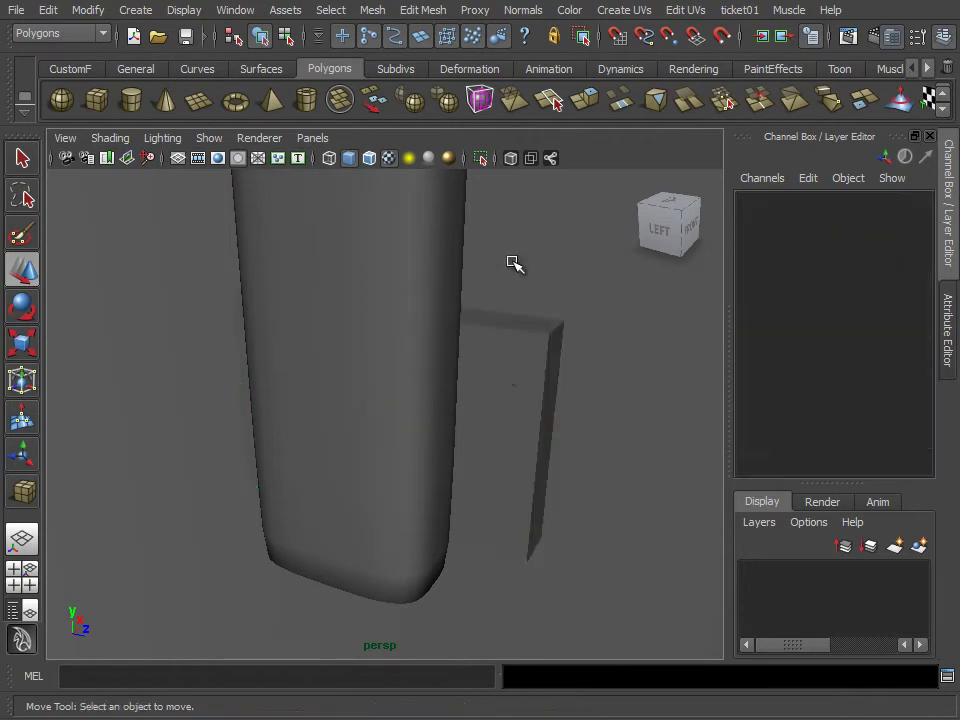
pyautogui.click(525, 320)
pyautogui.click(480, 158)
# Select the two divider edge loops and scale them apart.
pyautogui.click(804, 425)
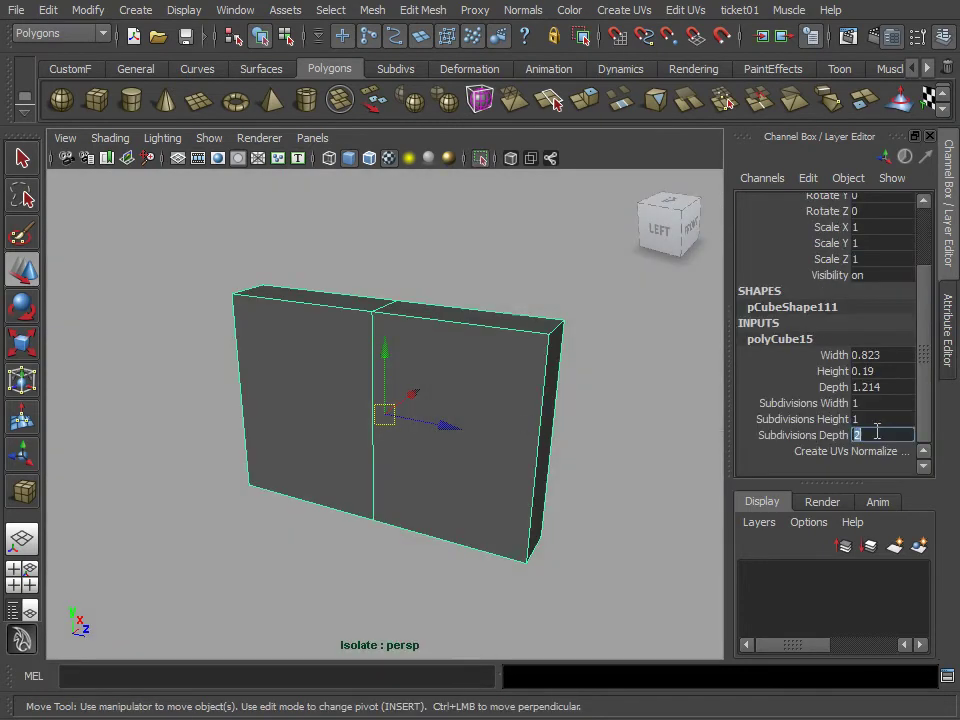
pyautogui.moveTo(489, 397); pyautogui.dragTo(467, 328, button='right')
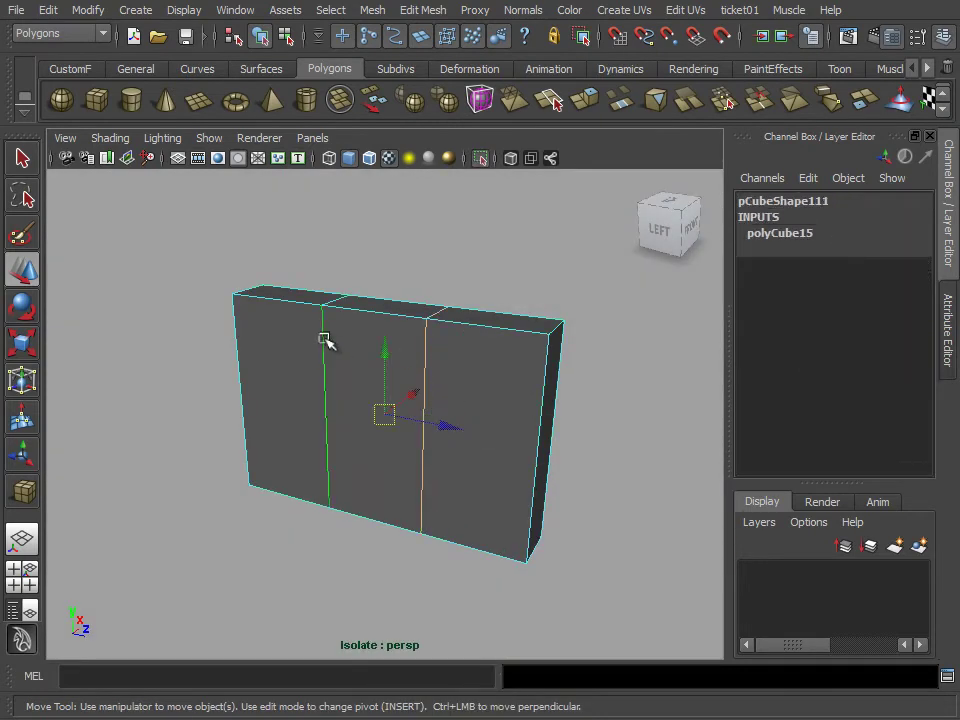
pyautogui.keyDown('shift'); pyautogui.click(325, 340); pyautogui.keyUp('shift')
pyautogui.press('r')
pyautogui.moveTo(465, 432); pyautogui.dragTo(588, 444)
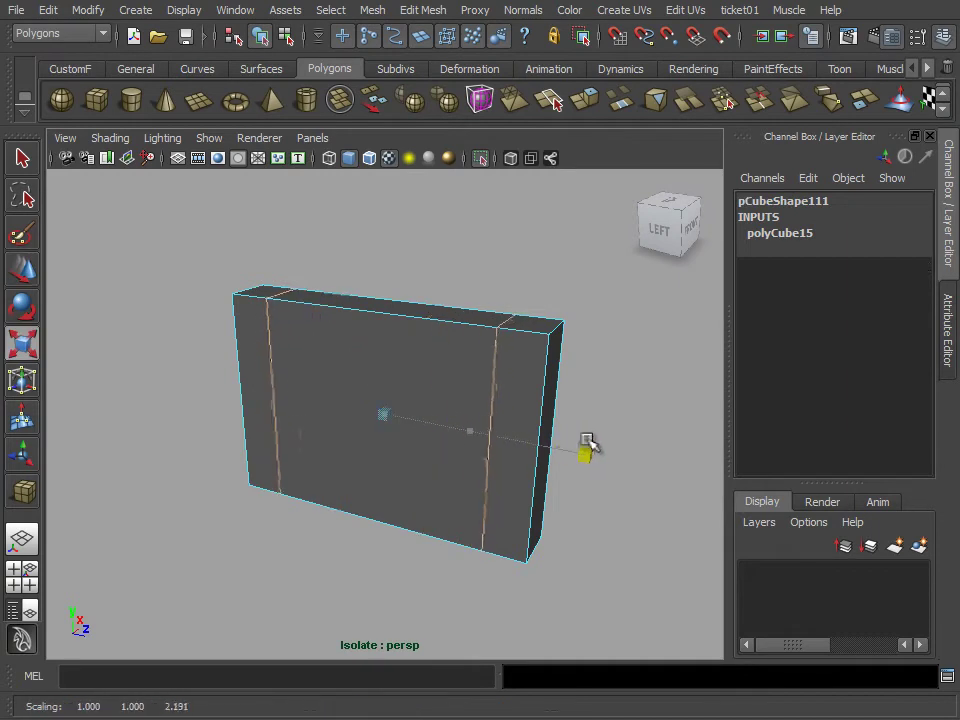
pyautogui.moveTo(459, 344); pyautogui.dragTo(473, 356, button='right')
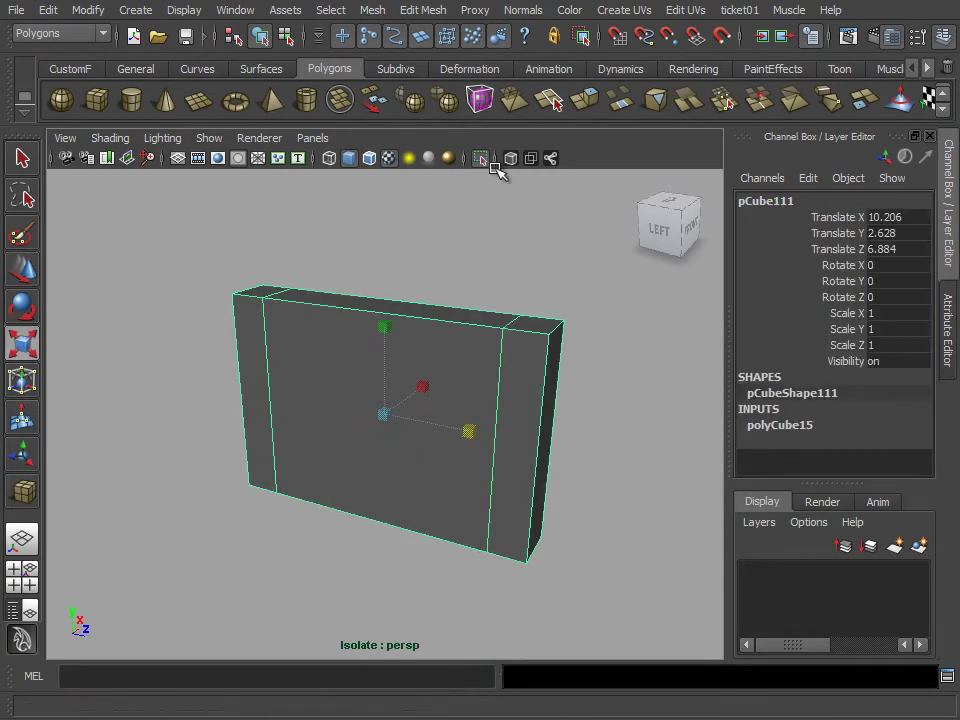
pyautogui.click(483, 166)
# Rotate the bracket block slightly around Y in the top view.
pyautogui.press('space')
pyautogui.press('space')
pyautogui.click(21, 270)
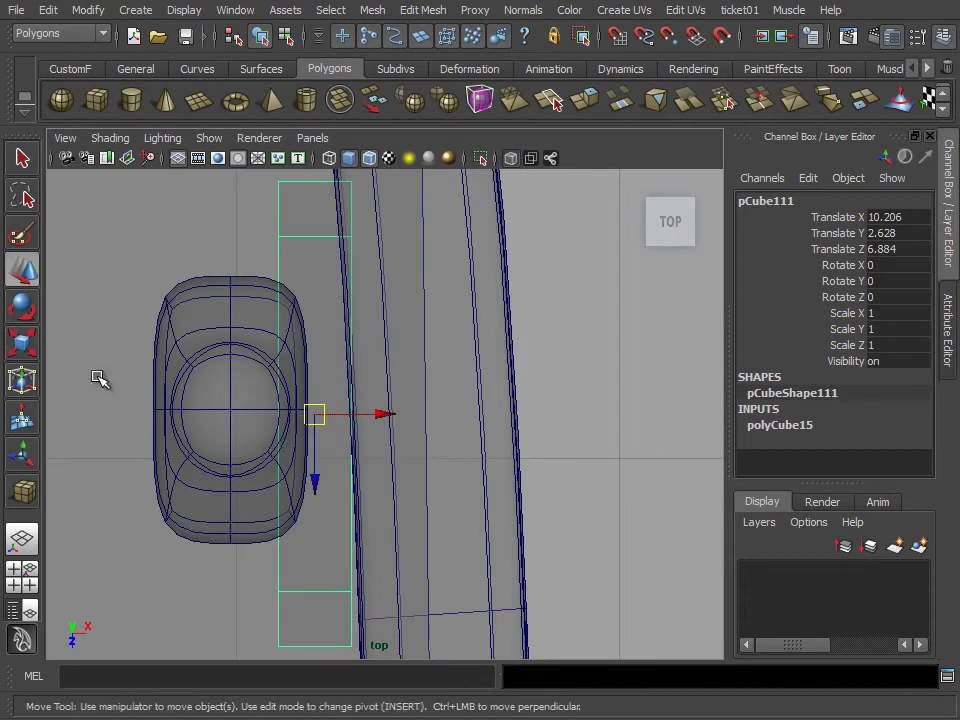
pyautogui.press('e')
pyautogui.moveTo(354, 493); pyautogui.dragTo(369, 492)
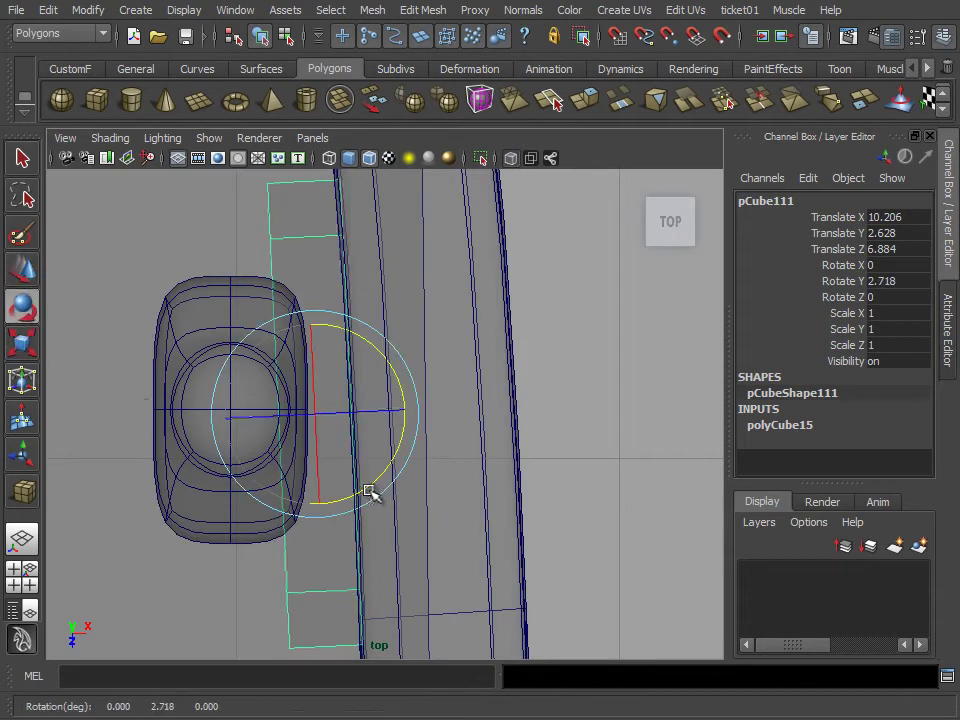
pyautogui.press('space')
pyautogui.press('space')
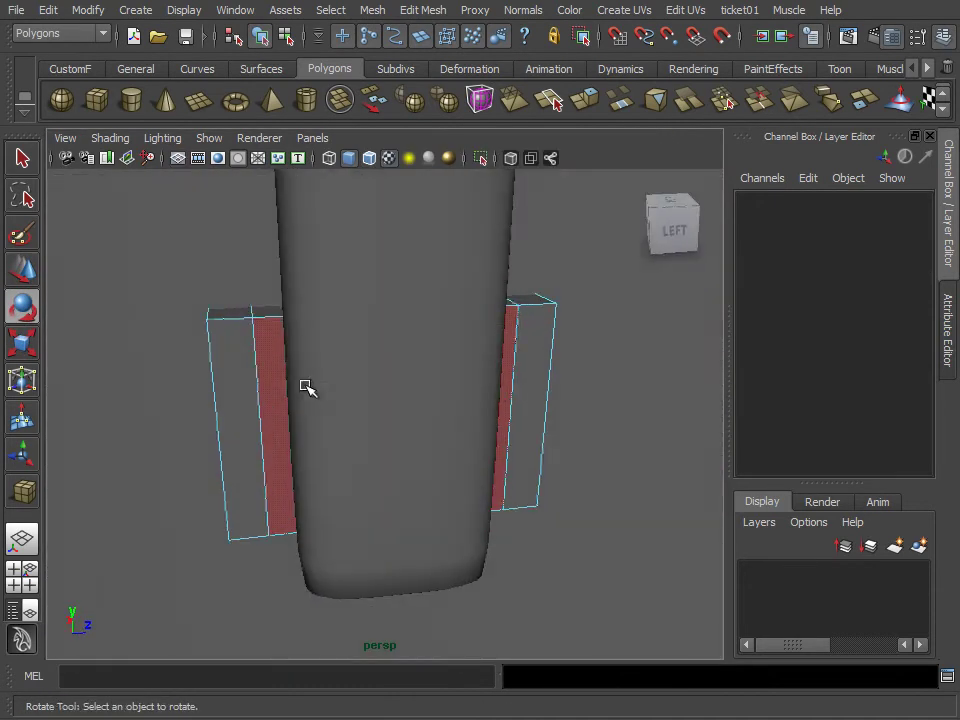
# Extrude the facing side faces of both slabs outward along X into cheeks.
pyautogui.keyDown('shift'); pyautogui.click(528, 400); pyautogui.keyUp('shift')
pyautogui.click(70, 68)
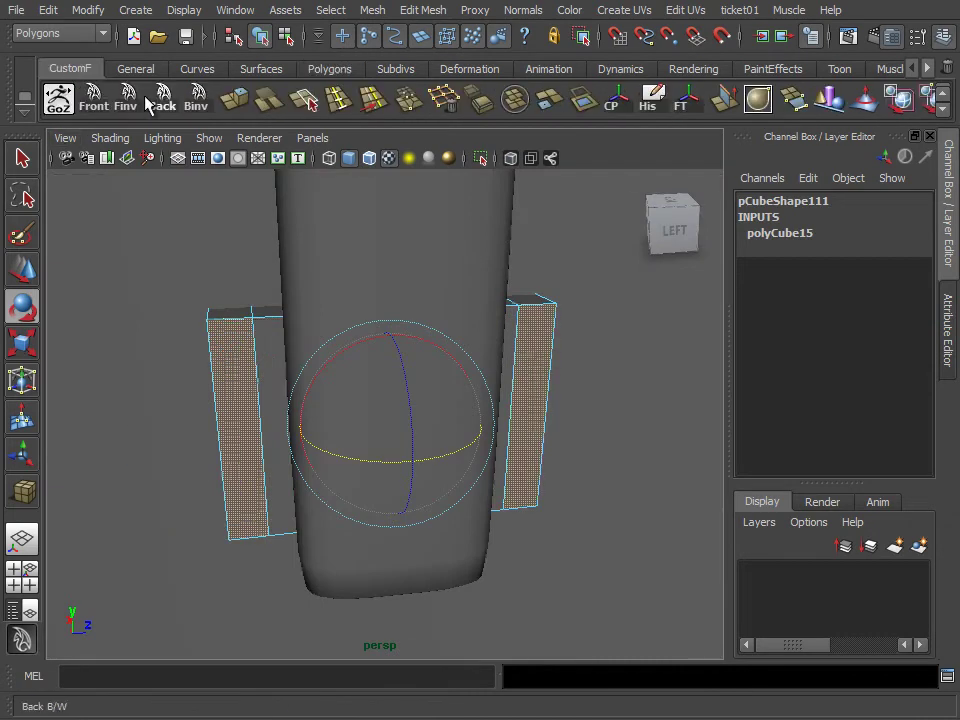
pyautogui.hotkey('ctrl', 'e')
pyautogui.keyDown('alt'); pyautogui.moveTo(425, 348); pyautogui.dragTo(354, 289); pyautogui.keyUp('alt')
pyautogui.moveTo(321, 360)
pyautogui.mouseDown()
pyautogui.moveTo(315, 437)
pyautogui.moveTo(229, 469)
pyautogui.moveTo(249, 458)
pyautogui.moveTo(240, 433)
pyautogui.moveTo(259, 508)
pyautogui.moveTo(133, 360)
pyautogui.mouseUp()
pyautogui.press('t')
pyautogui.moveTo(133, 360); pyautogui.dragTo(100, 396, button='right')
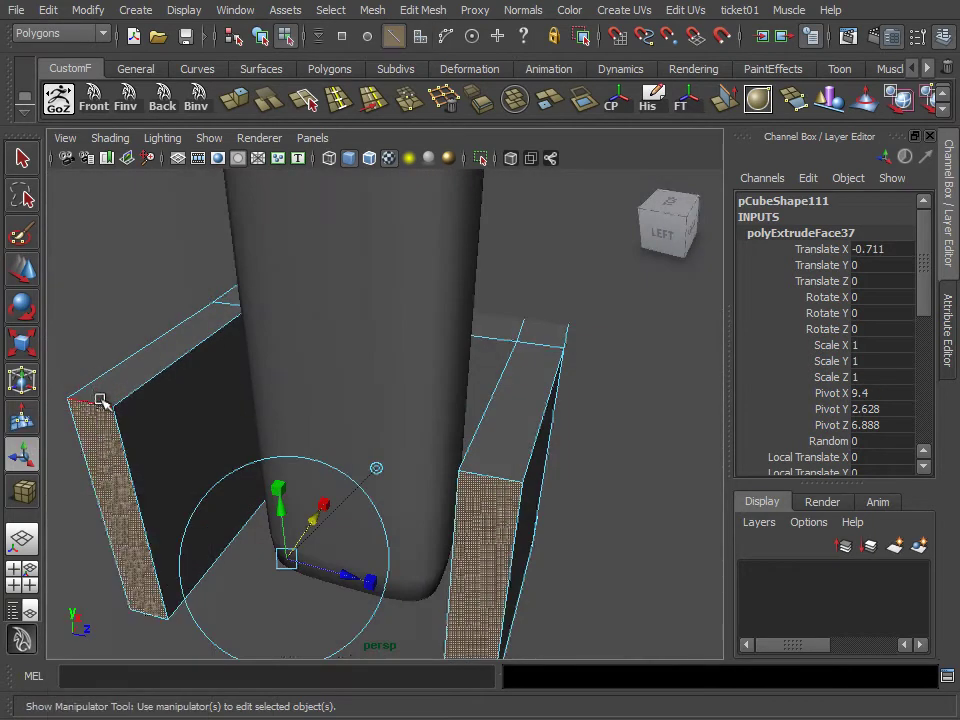
pyautogui.keyDown('alt'); pyautogui.moveTo(170, 392); pyautogui.dragTo(158, 500); pyautogui.keyUp('alt')
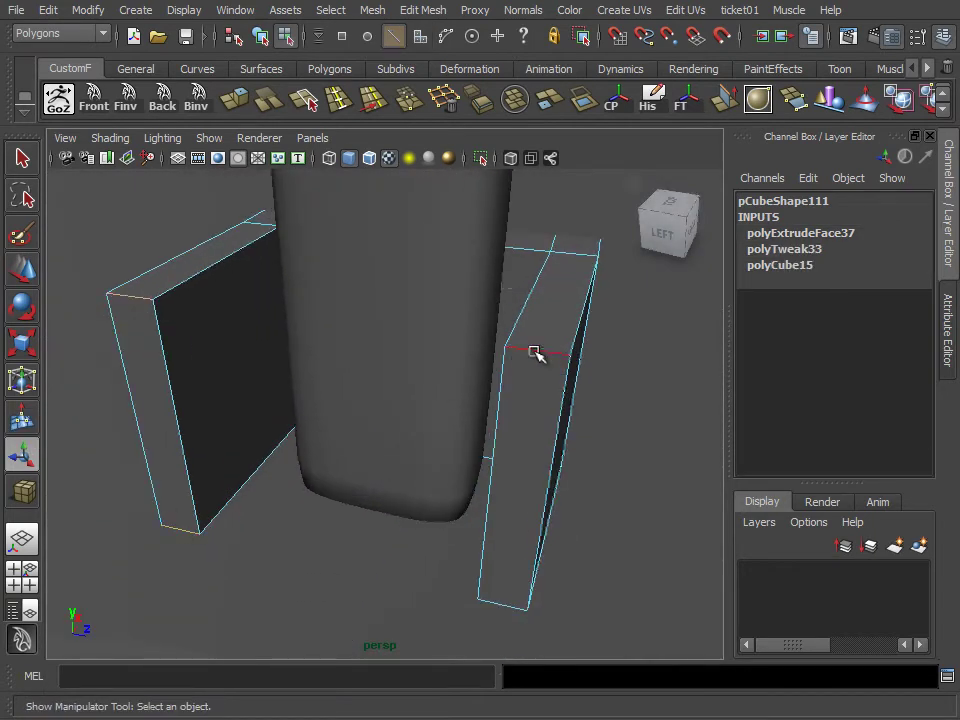
# Bevel the slab's outer edges with extra bevel segments.
pyautogui.click(480, 103)
pyautogui.press('e')
pyautogui.keyDown('alt'); pyautogui.moveTo(457, 339); pyautogui.dragTo(587, 362); pyautogui.keyUp('alt')
pyautogui.click(797, 229)
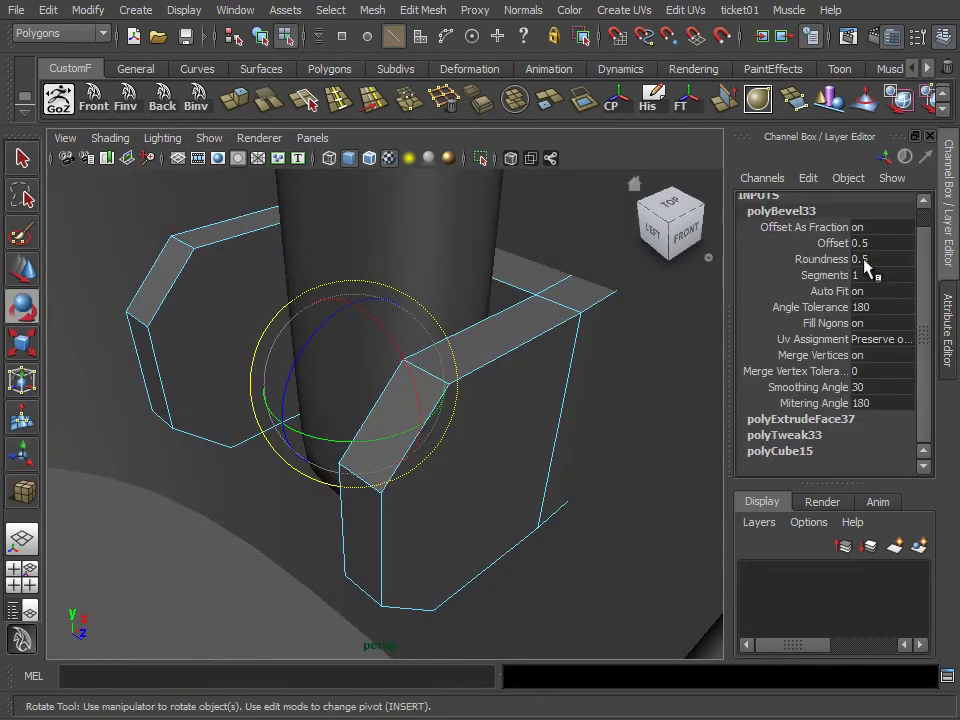
pyautogui.press('Return')
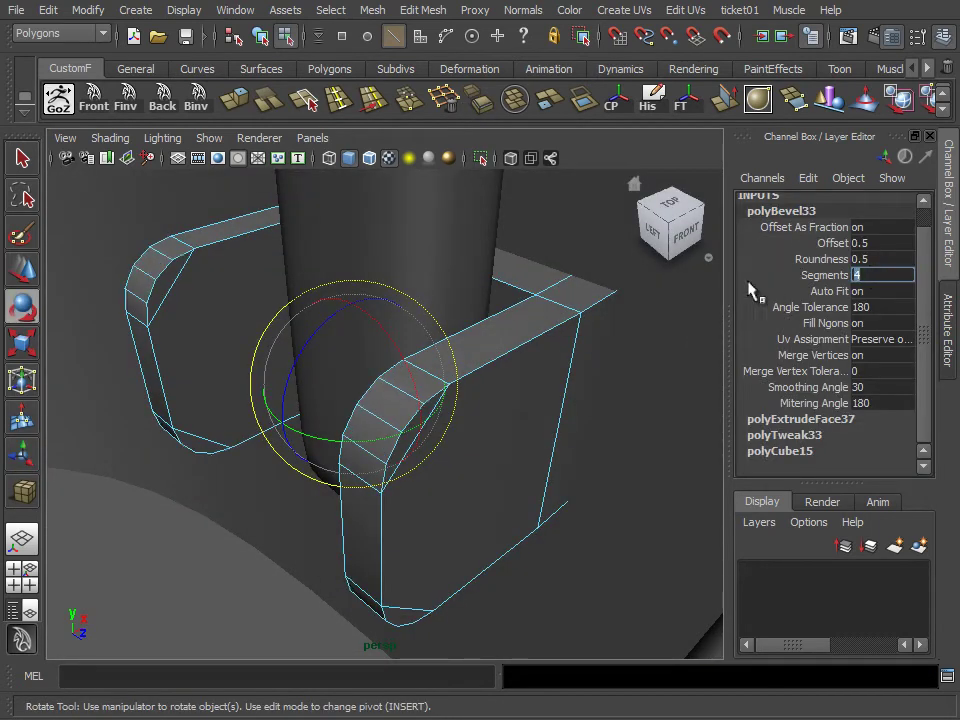
# Shift the prop stick slightly left along X in the front view, to X 9.859.
pyautogui.moveTo(521, 334); pyautogui.dragTo(542, 315, button='right')
pyautogui.click(483, 357)
pyautogui.moveTo(483, 357)
pyautogui.keyDown('alt'); pyautogui.mouseDown()
pyautogui.moveTo(467, 375)
pyautogui.moveTo(431, 197)
pyautogui.mouseUp(); pyautogui.keyUp('alt')
pyautogui.click(431, 197)
pyautogui.press('space')
pyautogui.press('space')
pyautogui.keyDown('alt'); pyautogui.moveTo(169, 355); pyautogui.dragTo(440, 331, button='middle'); pyautogui.keyUp('alt')
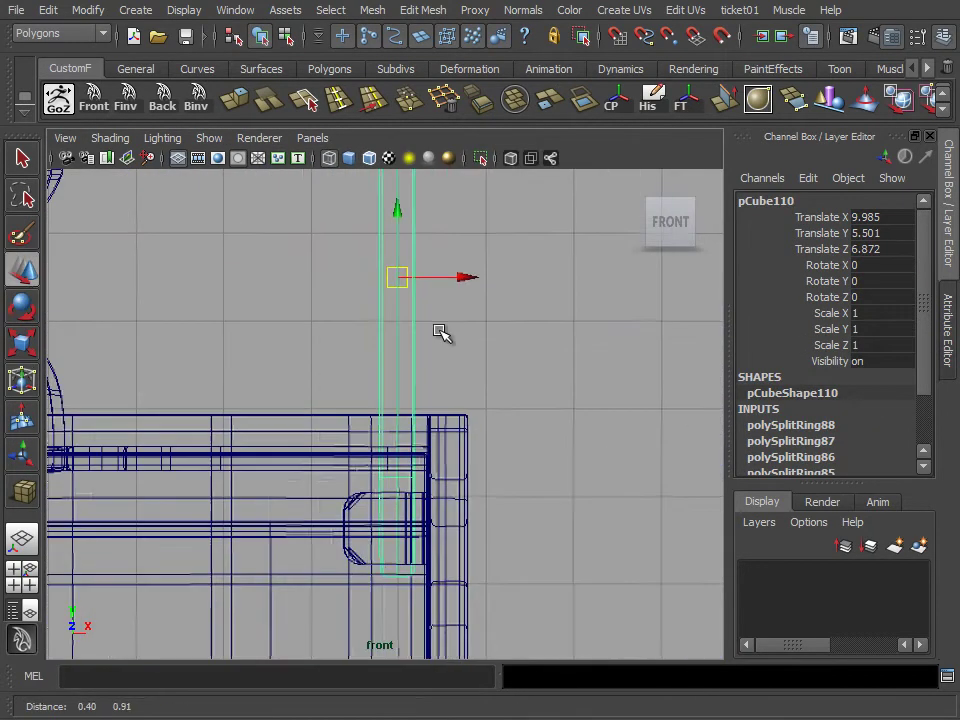
pyautogui.moveTo(466, 270); pyautogui.dragTo(456, 272)
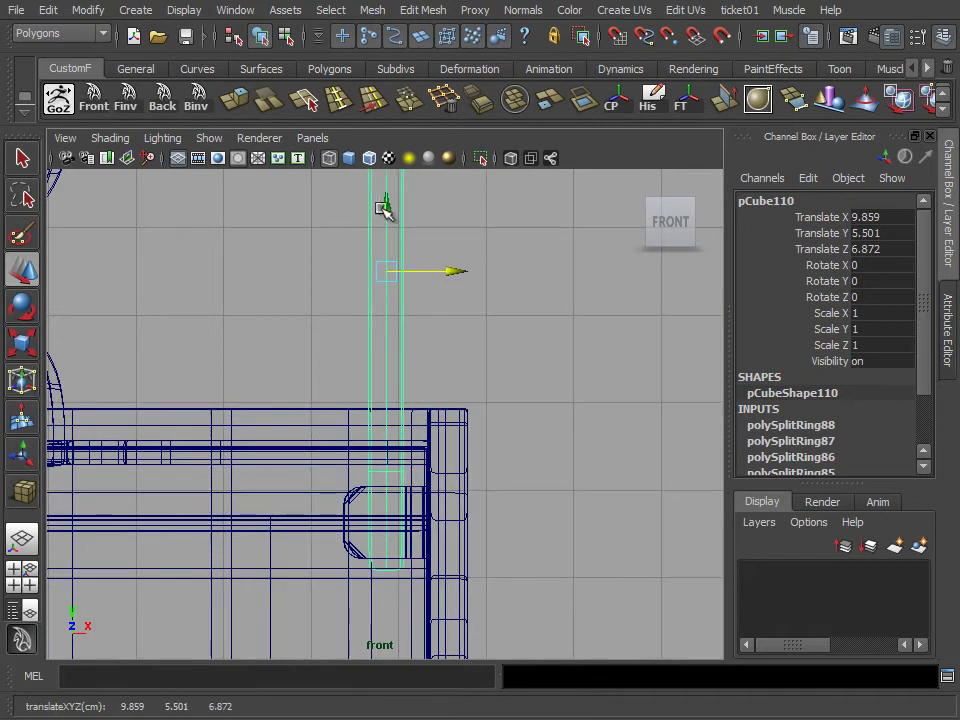
pyautogui.keyDown('alt'); pyautogui.moveTo(380, 203); pyautogui.dragTo(358, 379, button='middle'); pyautogui.keyUp('alt')
pyautogui.scroll(3, 545, 357)
pyautogui.press('space')
pyautogui.press('space')
pyautogui.moveTo(443, 324)
pyautogui.keyDown('alt'); pyautogui.mouseDown()
pyautogui.moveTo(583, 339)
pyautogui.moveTo(448, 329)
pyautogui.moveTo(380, 250)
pyautogui.mouseUp(); pyautogui.keyUp('alt')
# Create a small polygon cylinder at the bracket centre.
pyautogui.click(329, 68)
pyautogui.click(131, 100)
pyautogui.press('space')
pyautogui.press('space')
pyautogui.scroll(2, 422, 430)
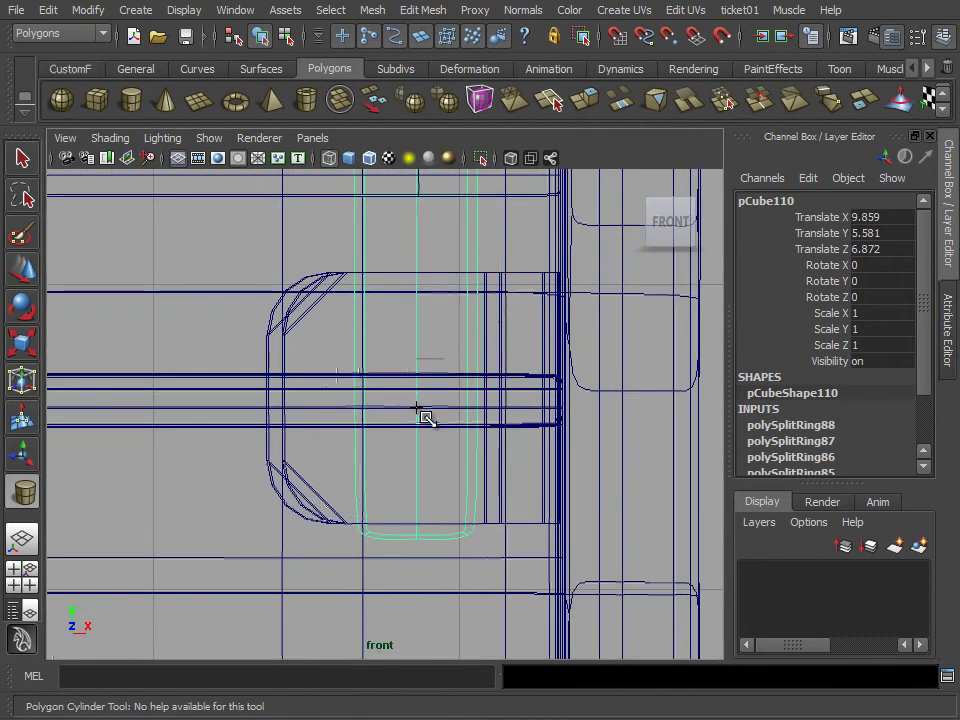
pyautogui.moveTo(420, 405); pyautogui.dragTo(447, 430)
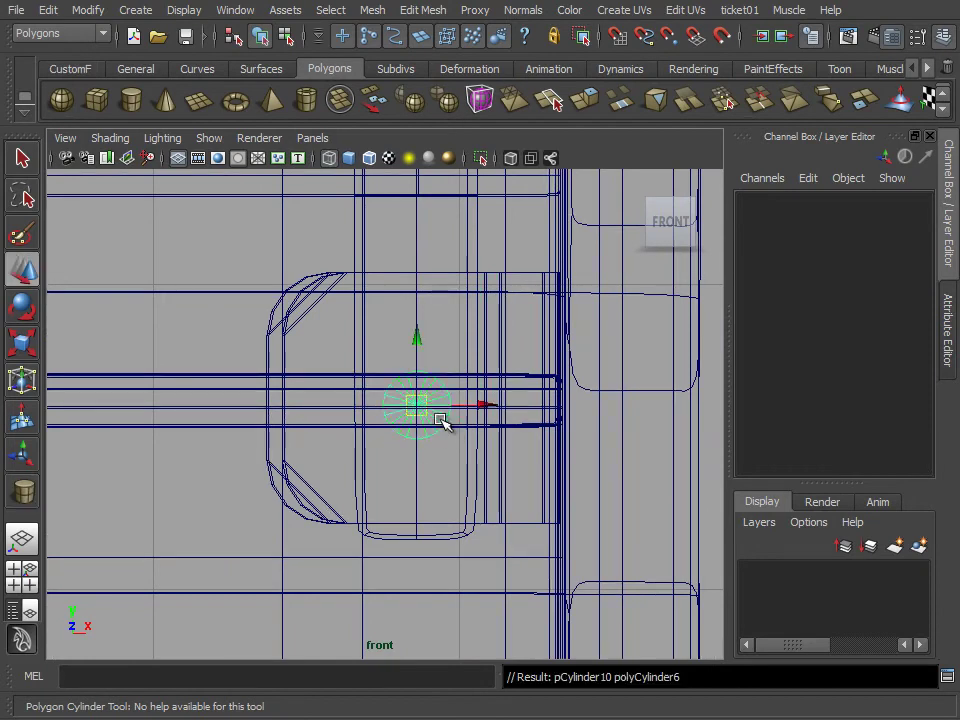
pyautogui.press('w')
pyautogui.press('space')
# Stretch the cylinder along Z into a long pin and slide it through the bracket.
pyautogui.press('space')
pyautogui.moveTo(551, 317)
pyautogui.keyDown('alt'); pyautogui.mouseDown()
pyautogui.moveTo(482, 456)
pyautogui.moveTo(340, 447)
pyautogui.mouseUp(); pyautogui.keyUp('alt')
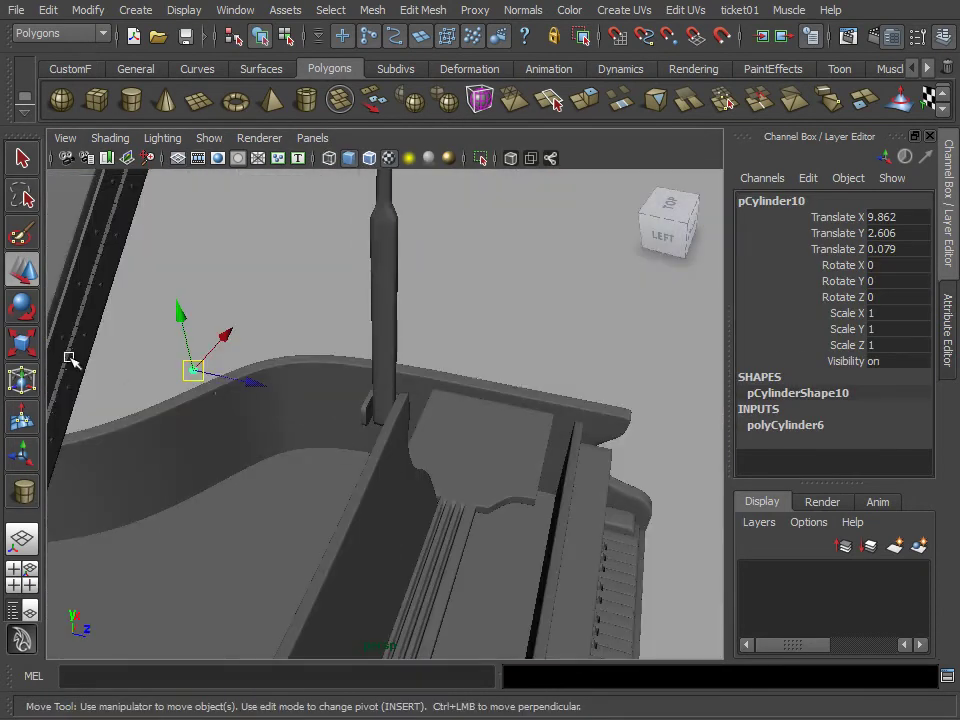
pyautogui.press('r')
pyautogui.moveTo(285, 388)
pyautogui.mouseDown()
pyautogui.moveTo(413, 420)
pyautogui.moveTo(636, 413)
pyautogui.mouseUp()
pyautogui.click(20, 280)
pyautogui.moveTo(268, 386)
pyautogui.mouseDown()
pyautogui.moveTo(350, 410)
pyautogui.moveTo(283, 426)
pyautogui.moveTo(158, 430)
pyautogui.mouseUp()
pyautogui.press('space')
pyautogui.press('space')
pyautogui.scroll(2, 292, 425)
pyautogui.press('r')
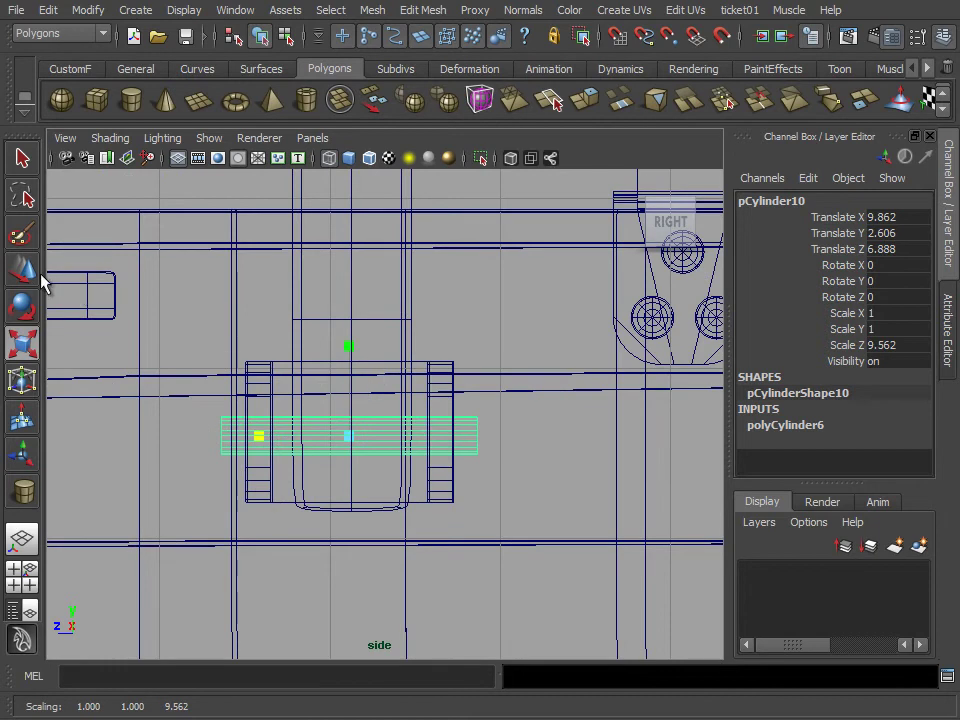
pyautogui.click(22, 270)
pyautogui.scroll(1, 268, 443)
pyautogui.moveTo(268, 443); pyautogui.dragTo(272, 443, button='middle')
pyautogui.scroll(1, 231, 467)
# Set the pin cylinder's Subdivisions Height to 3 and Subdivisions Axis to 12.
pyautogui.click(778, 426)
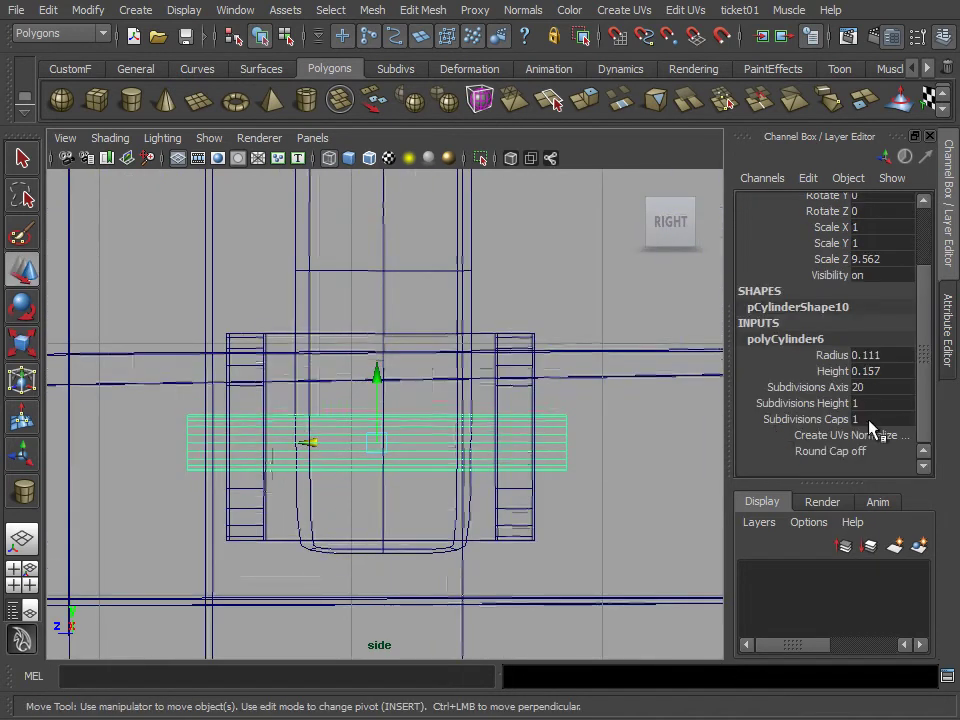
pyautogui.doubleClick(870, 403)
pyautogui.write('3')
pyautogui.moveTo(480, 448); pyautogui.dragTo(478, 400, button='right')
pyautogui.moveTo(529, 435); pyautogui.dragTo(568, 435, button='right')
pyautogui.click(568, 435)
pyautogui.click(803, 427)
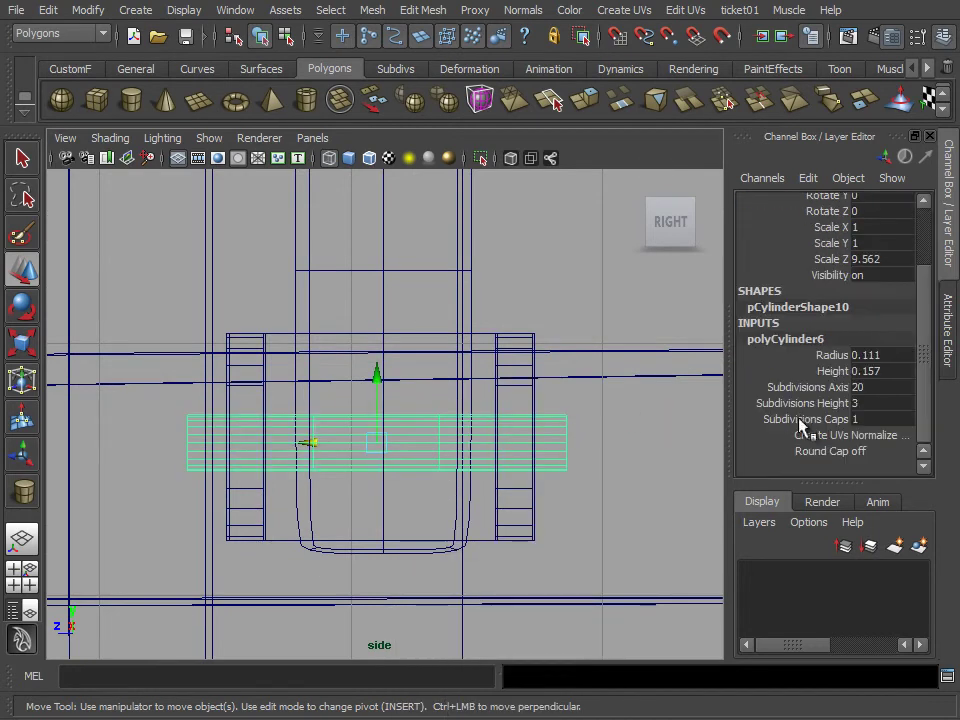
pyautogui.write('12')
pyautogui.press('Return')
# Adjust the pin's edges and nudge the pin slightly along Z.
pyautogui.moveTo(386, 439); pyautogui.dragTo(439, 435, button='right')
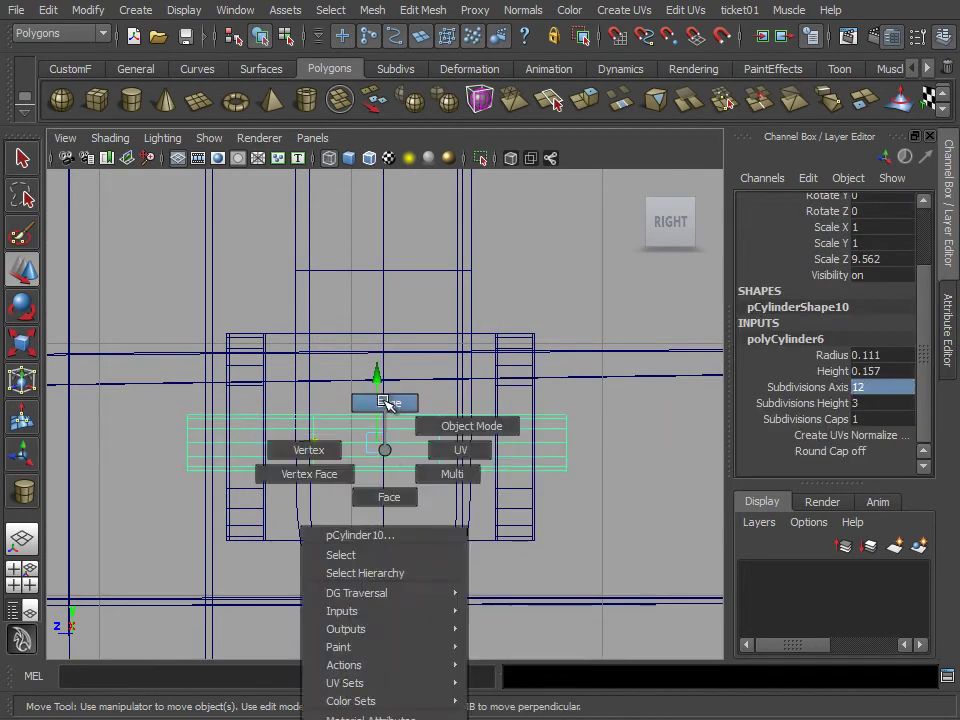
pyautogui.click(405, 446)
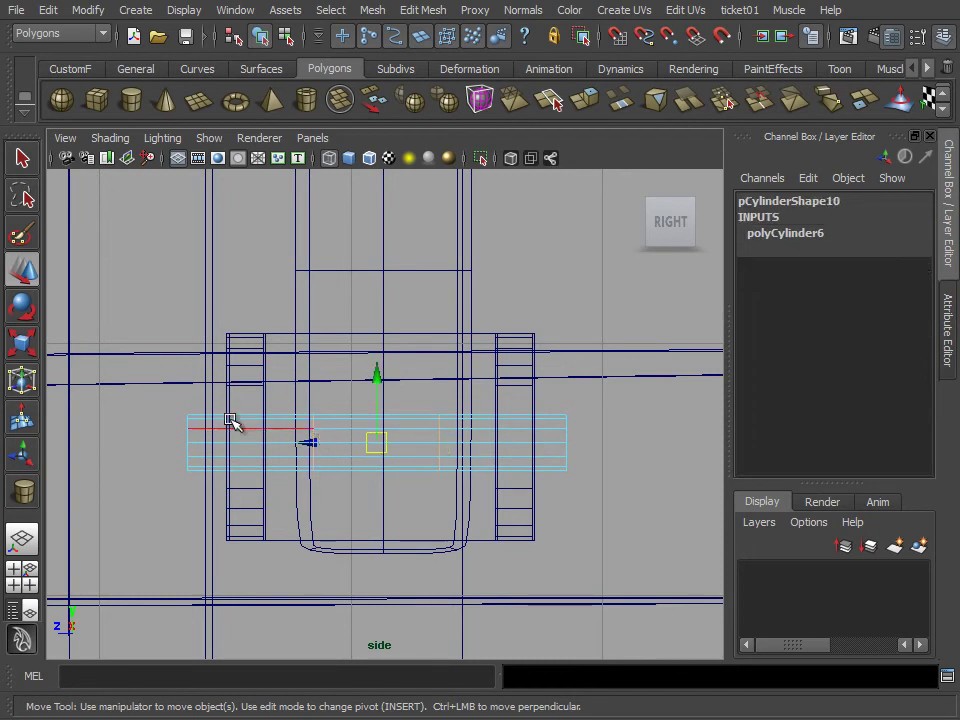
pyautogui.press('r')
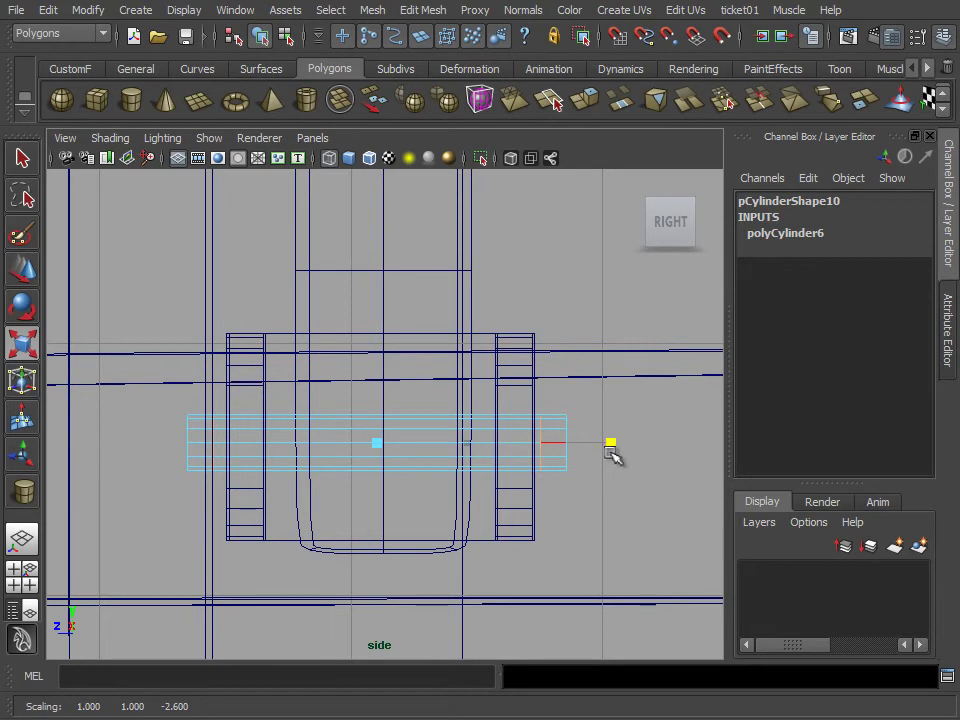
pyautogui.click(20, 278)
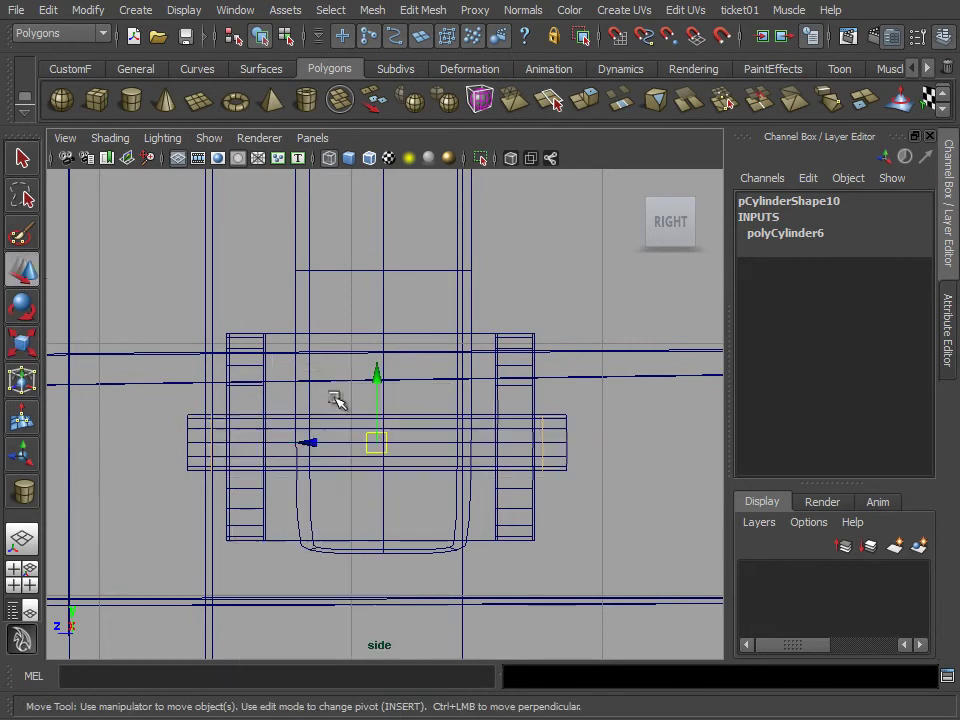
pyautogui.moveTo(317, 418); pyautogui.dragTo(396, 392, button='right')
pyautogui.click(483, 447)
pyautogui.click(464, 420)
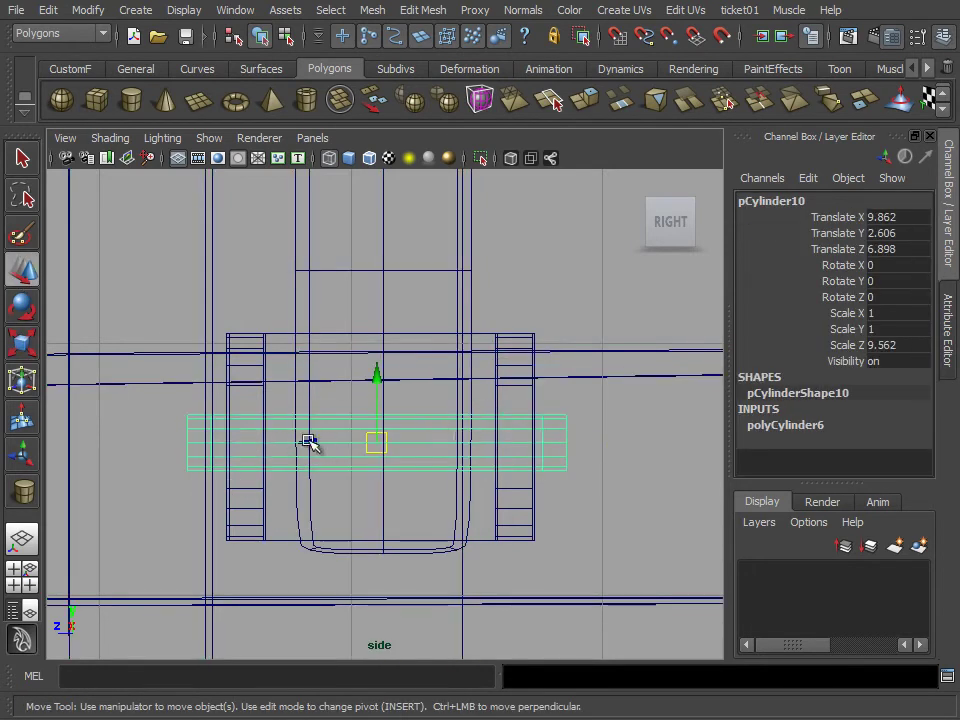
pyautogui.moveTo(310, 443); pyautogui.dragTo(314, 444, button='middle')
pyautogui.press('space')
pyautogui.moveTo(525, 353)
pyautogui.keyDown('alt'); pyautogui.mouseDown()
pyautogui.moveTo(529, 326)
pyautogui.moveTo(636, 171)
pyautogui.mouseUp(); pyautogui.keyUp('alt')
pyautogui.press('space')
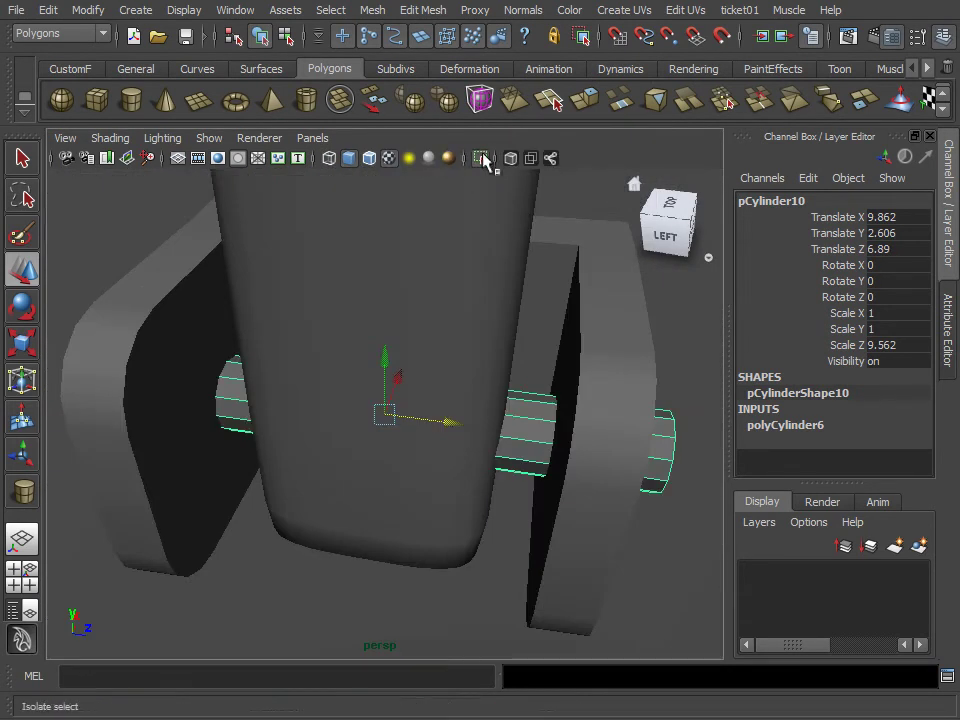
# Extrude both end-cap faces of the pin and pull them outward.
pyautogui.click(480, 158)
pyautogui.moveTo(193, 425); pyautogui.dragTo(193, 469, button='right')
pyautogui.click(125, 453)
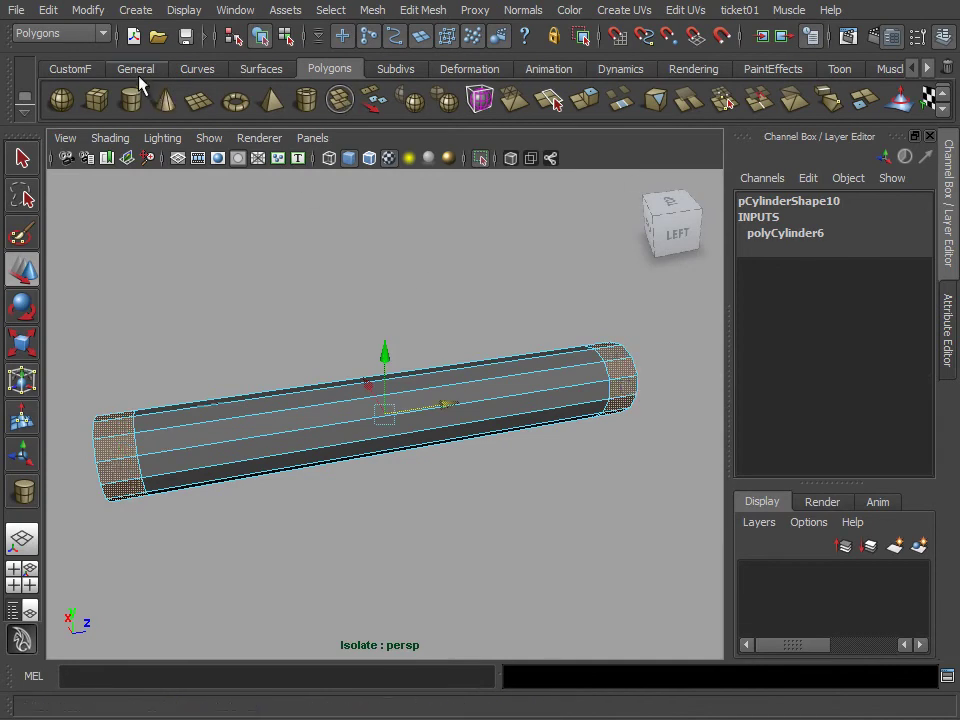
pyautogui.click(136, 70)
pyautogui.click(62, 70)
pyautogui.click(237, 103)
pyautogui.moveTo(253, 428)
pyautogui.keyDown('alt'); pyautogui.mouseDown()
pyautogui.moveTo(253, 326)
pyautogui.moveTo(265, 310)
pyautogui.moveTo(268, 408)
pyautogui.mouseUp(); pyautogui.keyUp('alt')
pyautogui.keyDown('alt'); pyautogui.moveTo(268, 408); pyautogui.dragTo(392, 405, button='middle'); pyautogui.keyUp('alt')
pyautogui.keyDown('alt'); pyautogui.moveTo(392, 405); pyautogui.dragTo(463, 433); pyautogui.keyUp('alt')
# Rescale the pin's length along Z to 9.24 in the side view.
pyautogui.click(338, 453)
pyautogui.moveTo(341, 452)
pyautogui.keyDown('alt'); pyautogui.mouseDown(button='right')
pyautogui.moveTo(392, 474)
pyautogui.moveTo(311, 416)
pyautogui.moveTo(338, 397)
pyautogui.mouseUp(button='right'); pyautogui.keyUp('alt')
pyautogui.click(492, 156)
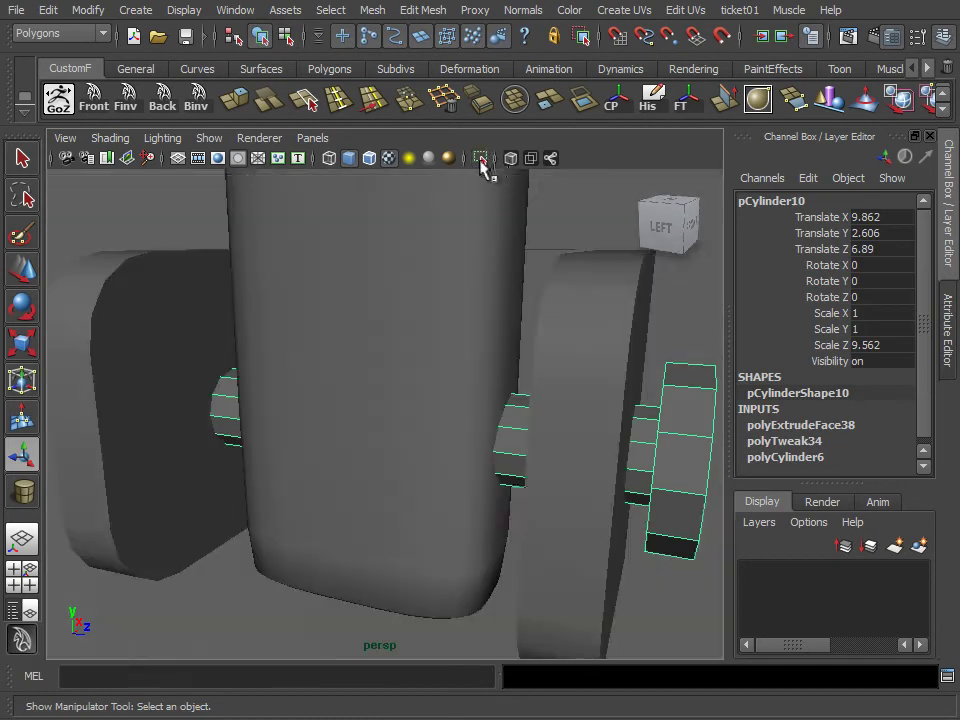
pyautogui.scroll(-3, 420, 441)
pyautogui.keyDown('alt'); pyautogui.moveTo(420, 441); pyautogui.dragTo(445, 418); pyautogui.keyUp('alt')
pyautogui.press('space')
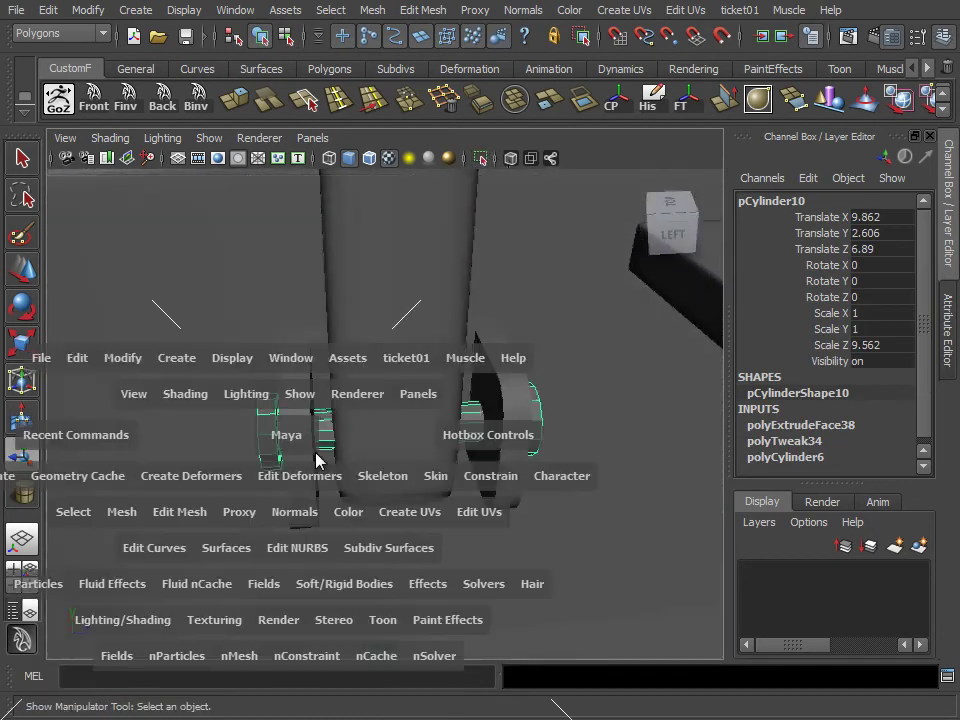
pyautogui.press('space')
pyautogui.press('r')
pyautogui.moveTo(285, 447); pyautogui.dragTo(289, 445)
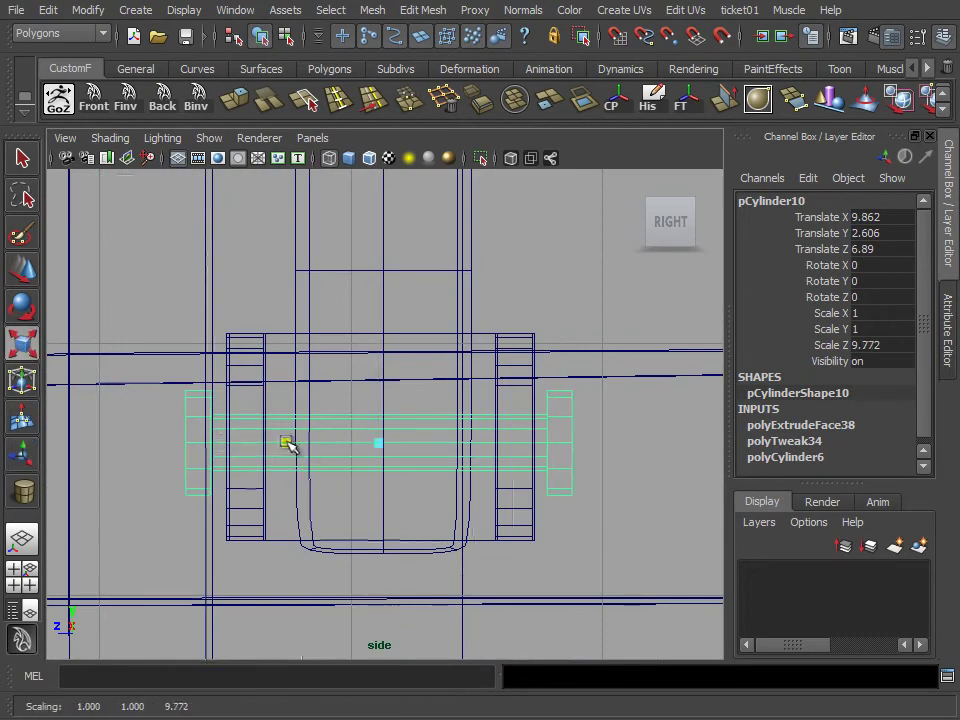
pyautogui.press('w')
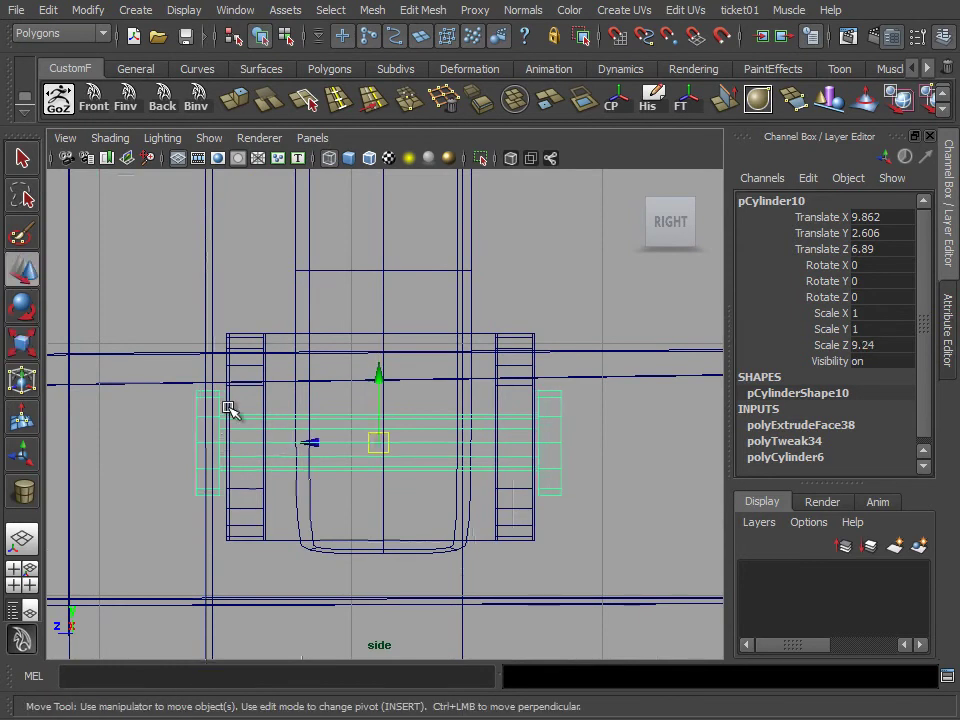
pyautogui.click(311, 285)
# Move the prop stick's pivot down to its base in the side view.
pyautogui.scroll(-5, 242, 358)
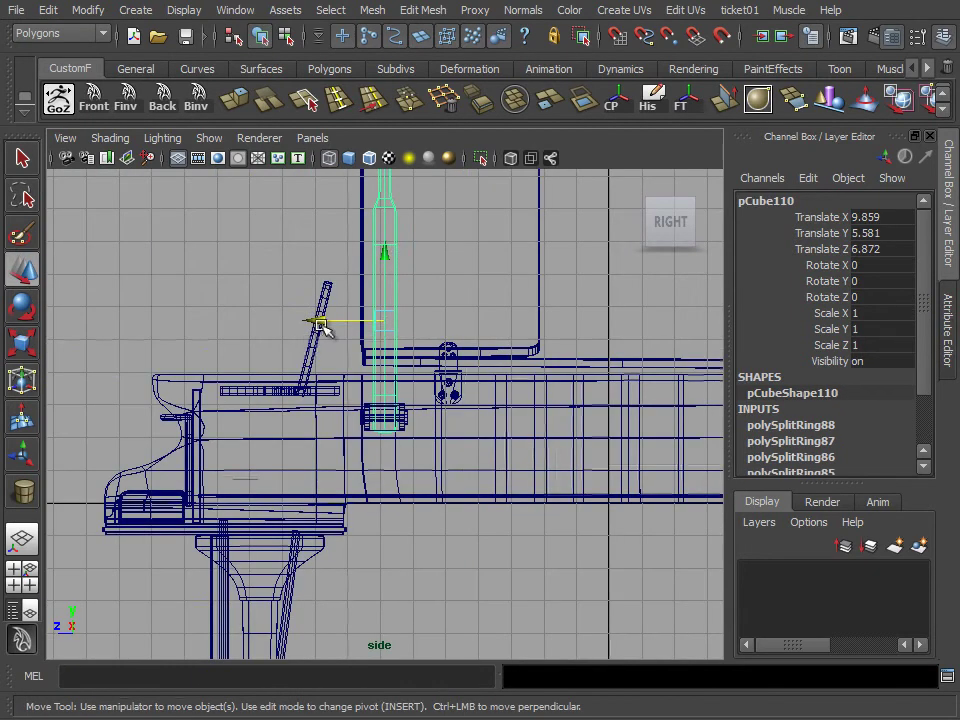
pyautogui.keyDown('alt'); pyautogui.moveTo(340, 323); pyautogui.dragTo(370, 365, button='middle'); pyautogui.keyUp('alt')
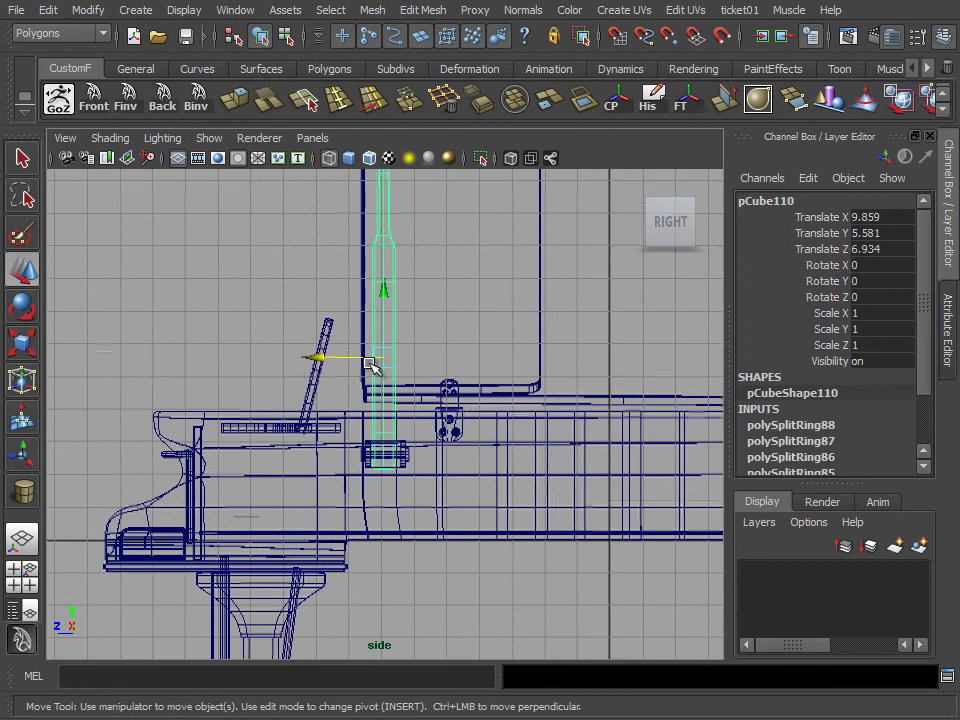
pyautogui.moveTo(383, 352); pyautogui.dragTo(383, 424)
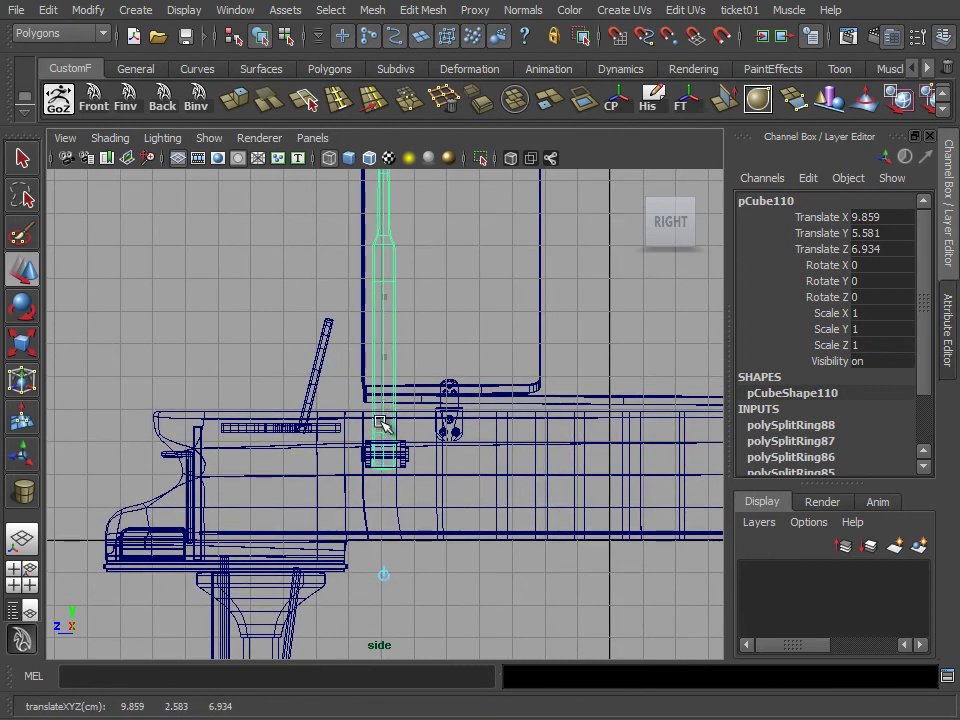
pyautogui.scroll(5, 381, 510)
pyautogui.scroll(5, 377, 347)
pyautogui.scroll(3, 311, 399)
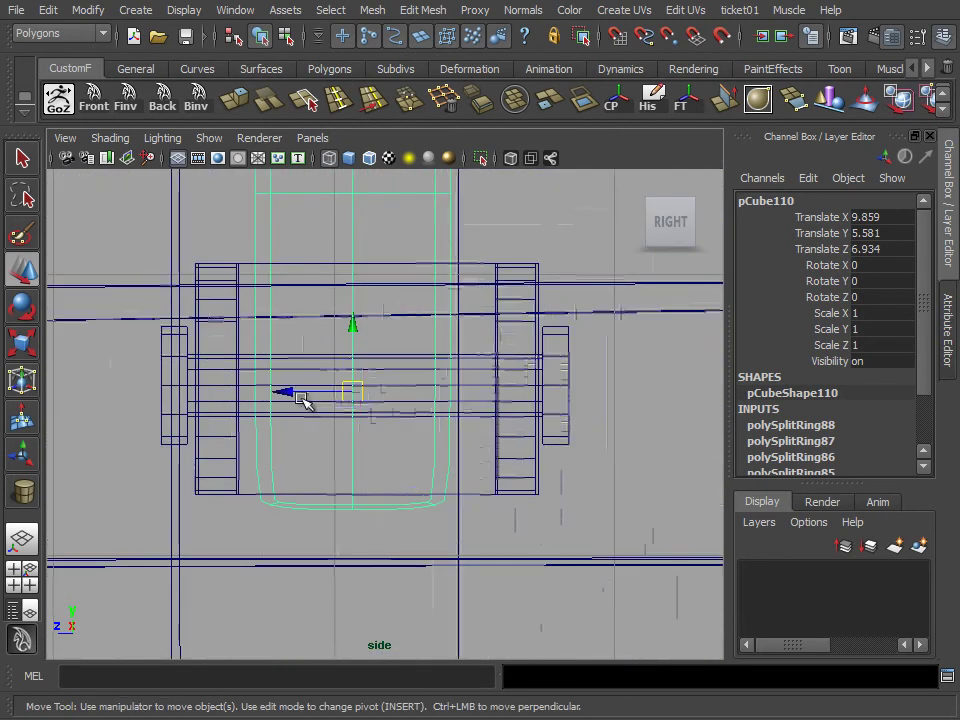
pyautogui.moveTo(287, 393); pyautogui.dragTo(292, 396)
# Tilt the prop stick up about 42° toward the raised lid in the front view.
pyautogui.press('space')
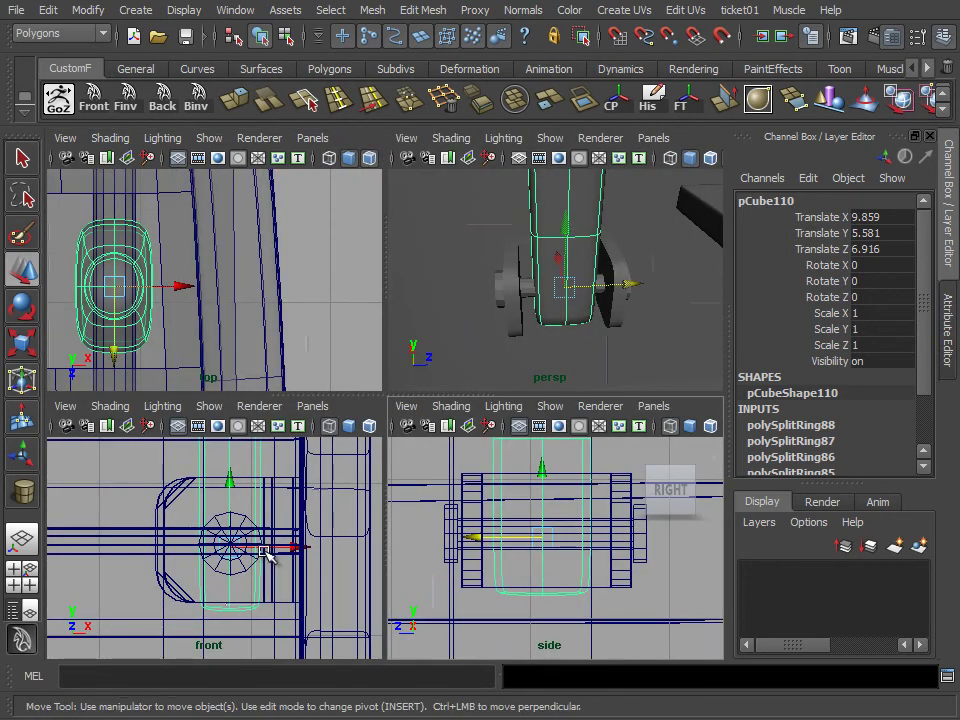
pyautogui.press('space')
pyautogui.scroll(-5, 265, 547)
pyautogui.scroll(-2, 266, 441)
pyautogui.scroll(2, 279, 458)
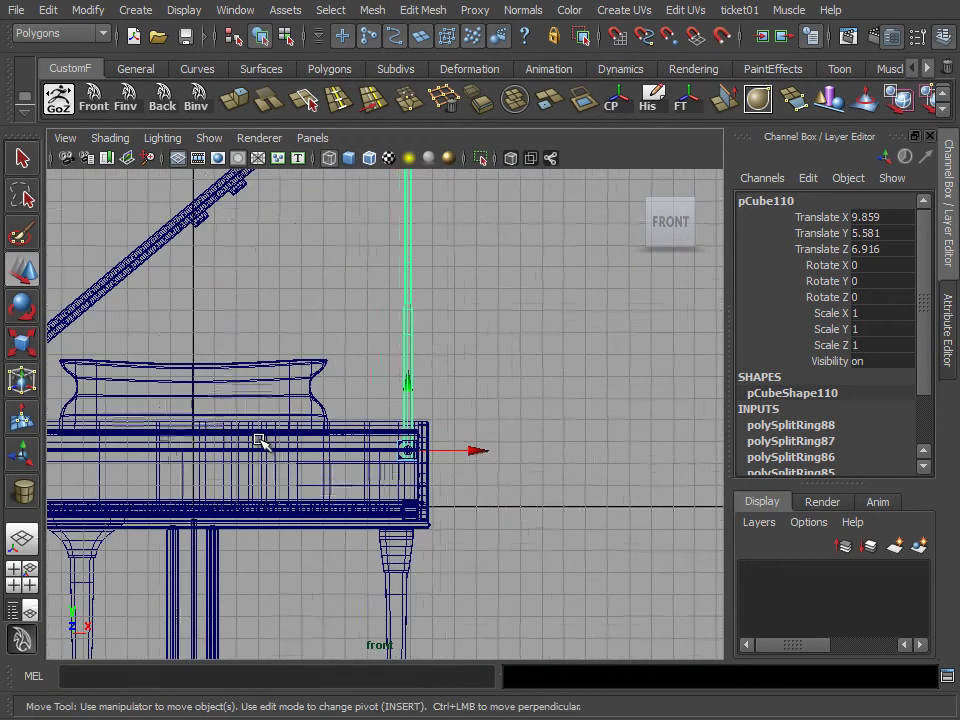
pyautogui.click(24, 310)
pyautogui.keyDown('alt'); pyautogui.moveTo(440, 392); pyautogui.dragTo(443, 465, button='middle'); pyautogui.keyUp('alt')
pyautogui.moveTo(474, 463); pyautogui.dragTo(412, 417)
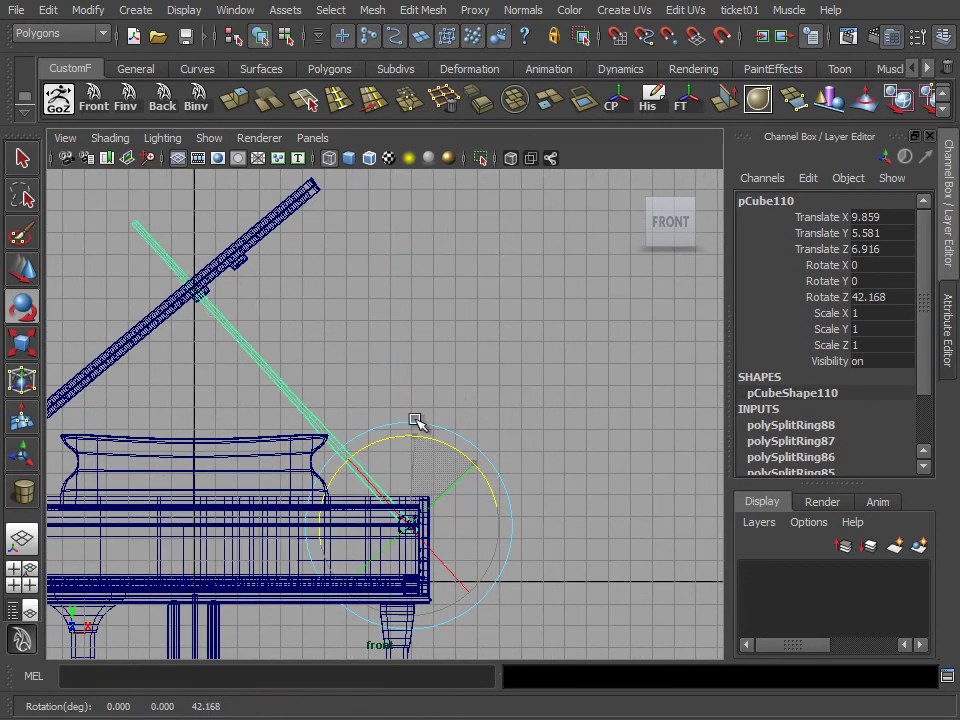
# Shorten the stick to Y scale 0.761 and refine its tilt to Rotate Z 41.544.
pyautogui.click(22, 344)
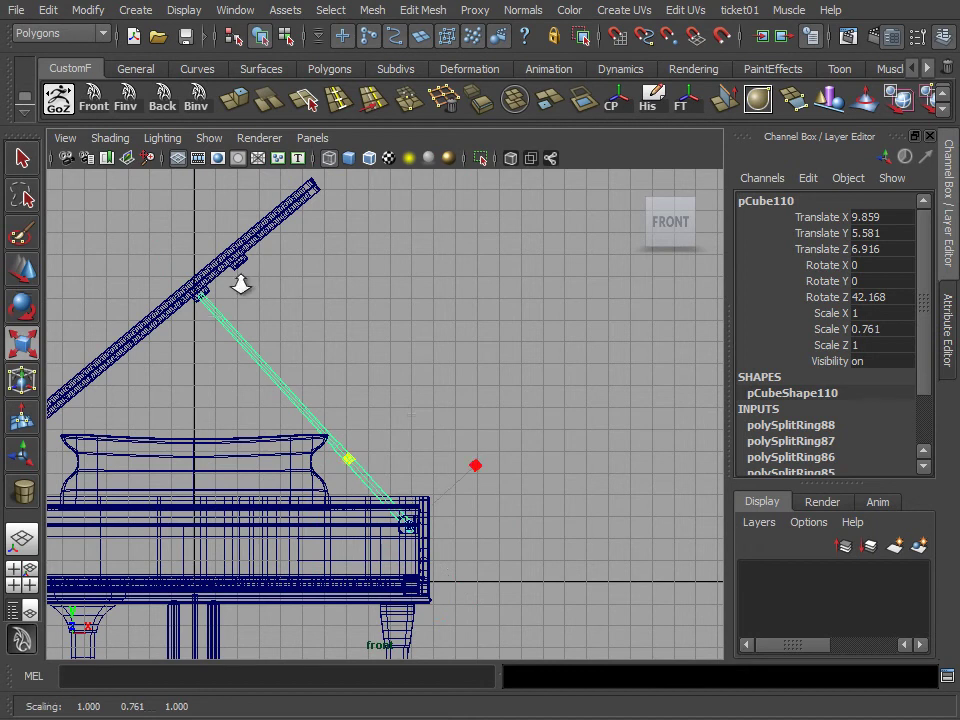
pyautogui.scroll(3, 300, 330)
pyautogui.scroll(2, 332, 366)
pyautogui.scroll(3, 289, 324)
pyautogui.scroll(1, 280, 350)
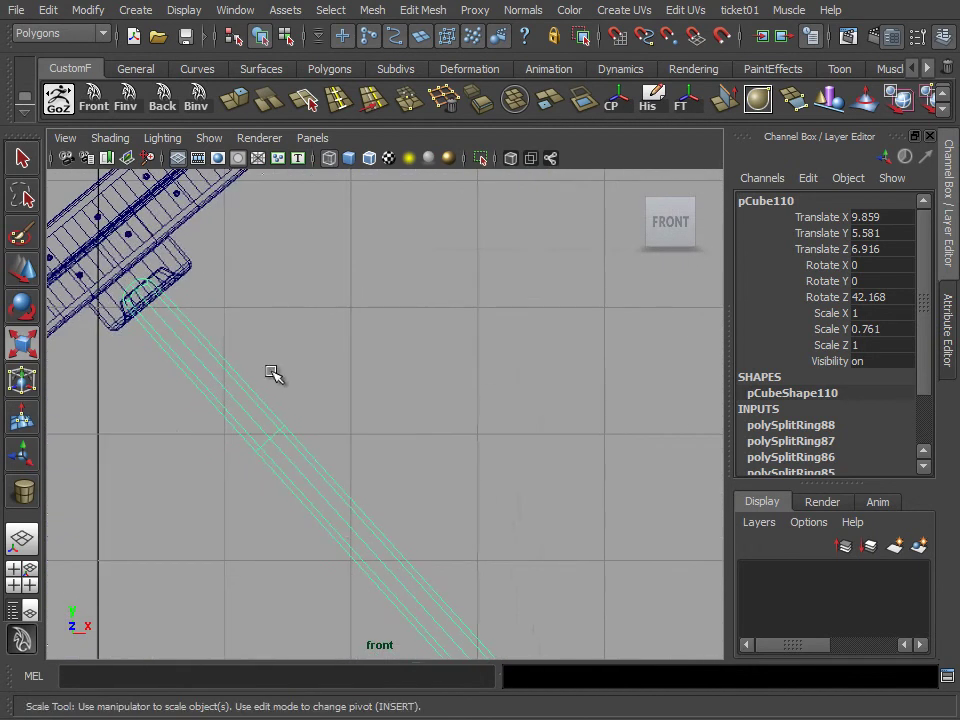
pyautogui.scroll(-5, 270, 373)
pyautogui.press('w')
pyautogui.scroll(1, 133, 317)
pyautogui.press('e')
pyautogui.scroll(2, 390, 353)
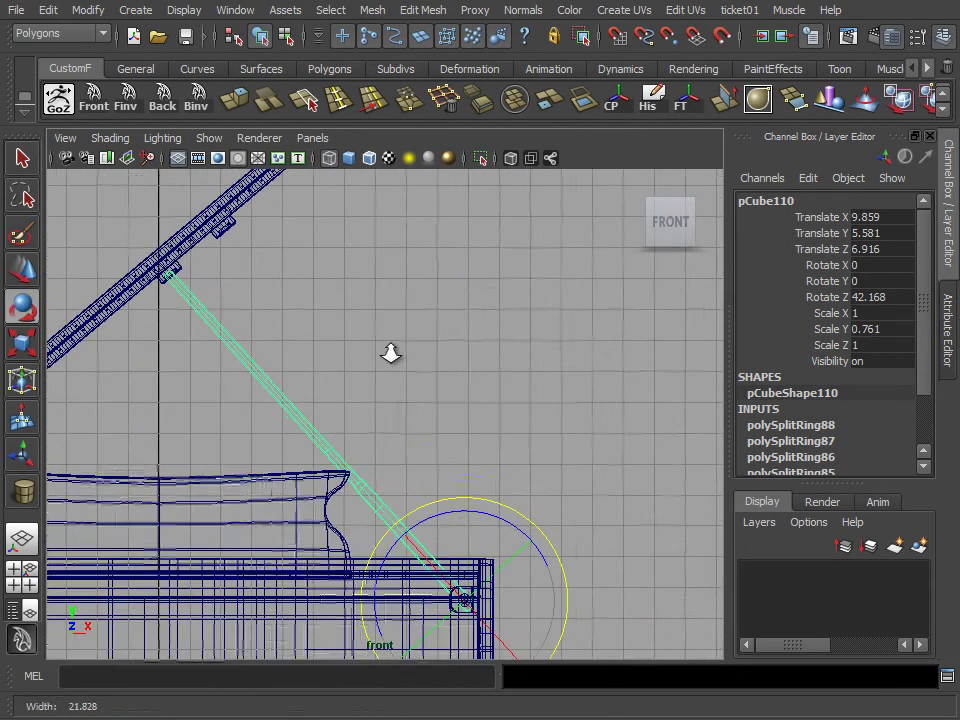
pyautogui.scroll(-1, 400, 400)
pyautogui.moveTo(458, 500); pyautogui.dragTo(460, 494)
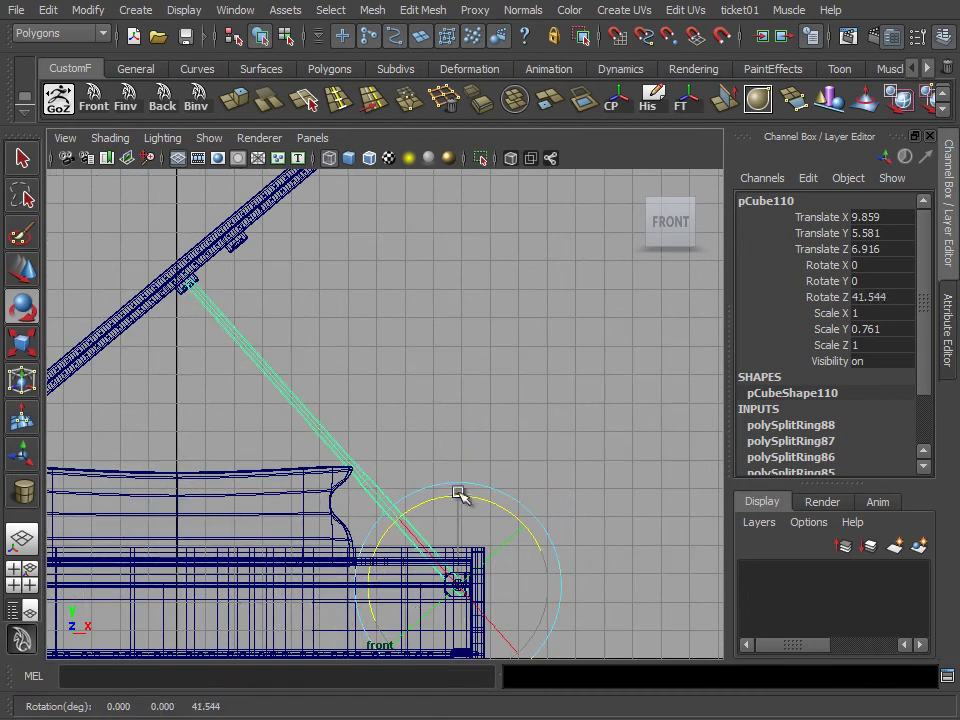
pyautogui.press('w')
# Orbit around the piano to inspect the open lid and the stick's bracket.
pyautogui.press('space')
pyautogui.press('space')
pyautogui.moveTo(429, 371)
pyautogui.keyDown('alt'); pyautogui.mouseDown()
pyautogui.moveTo(170, 347)
pyautogui.moveTo(251, 285)
pyautogui.mouseUp(); pyautogui.keyUp('alt')
pyautogui.scroll(5, 296, 341)
pyautogui.keyDown('alt'); pyautogui.moveTo(296, 341); pyautogui.dragTo(309, 349, button='middle'); pyautogui.keyUp('alt')
pyautogui.moveTo(326, 230)
pyautogui.keyDown('alt'); pyautogui.mouseDown()
pyautogui.moveTo(396, 471)
pyautogui.moveTo(568, 426)
pyautogui.moveTo(328, 465)
pyautogui.mouseUp(); pyautogui.keyUp('alt')
pyautogui.keyDown('alt'); pyautogui.moveTo(328, 465); pyautogui.dragTo(443, 440, button='middle'); pyautogui.keyUp('alt')
pyautogui.keyDown('alt'); pyautogui.moveTo(443, 440); pyautogui.dragTo(414, 461); pyautogui.keyUp('alt')
# Slide the prop stick pCube110 along Z toward the case edge.
pyautogui.scroll(3, 424, 540)
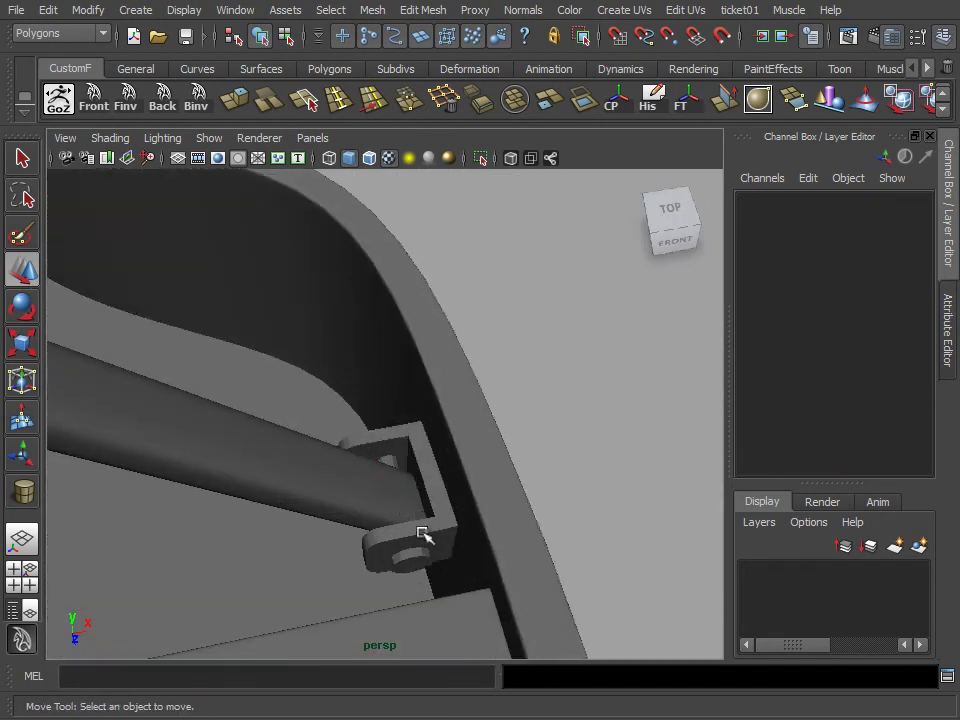
pyautogui.click(429, 536)
pyautogui.click(420, 522)
pyautogui.moveTo(222, 472)
pyautogui.keyDown('alt'); pyautogui.mouseDown()
pyautogui.moveTo(313, 484)
pyautogui.moveTo(294, 536)
pyautogui.moveTo(311, 525)
pyautogui.moveTo(320, 587)
pyautogui.moveTo(306, 601)
pyautogui.mouseUp(); pyautogui.keyUp('alt')
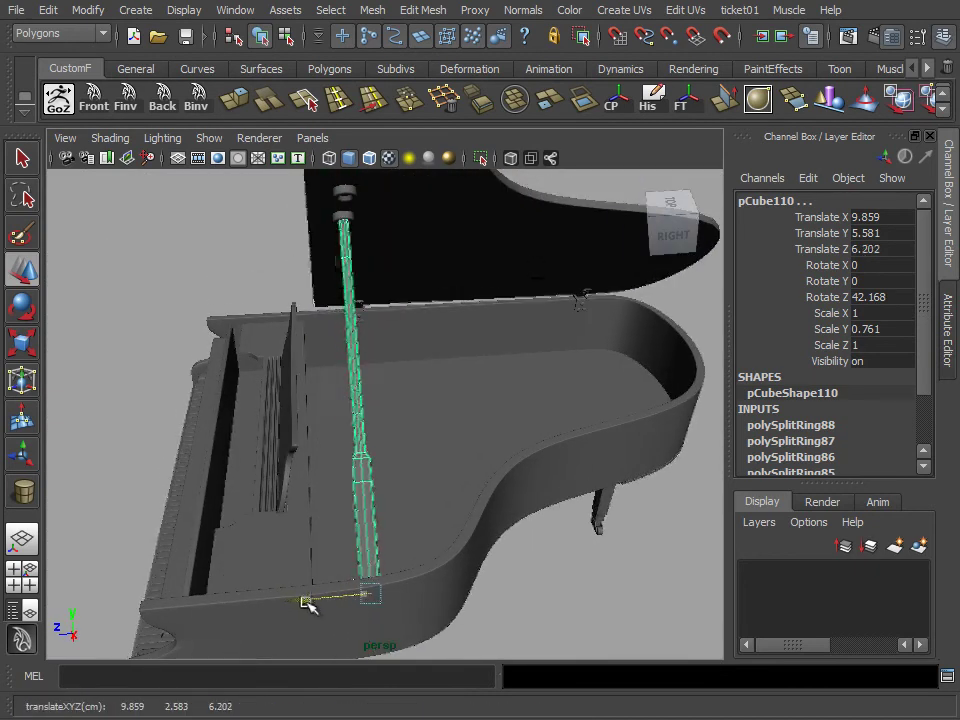
# Nudge bracket pCube111 slightly along X to Translate X 10.18.
pyautogui.click(310, 607)
pyautogui.keyDown('alt'); pyautogui.moveTo(332, 540); pyautogui.dragTo(420, 450); pyautogui.keyUp('alt')
pyautogui.keyDown('alt'); pyautogui.moveTo(420, 450); pyautogui.dragTo(585, 458, button='right'); pyautogui.keyUp('alt')
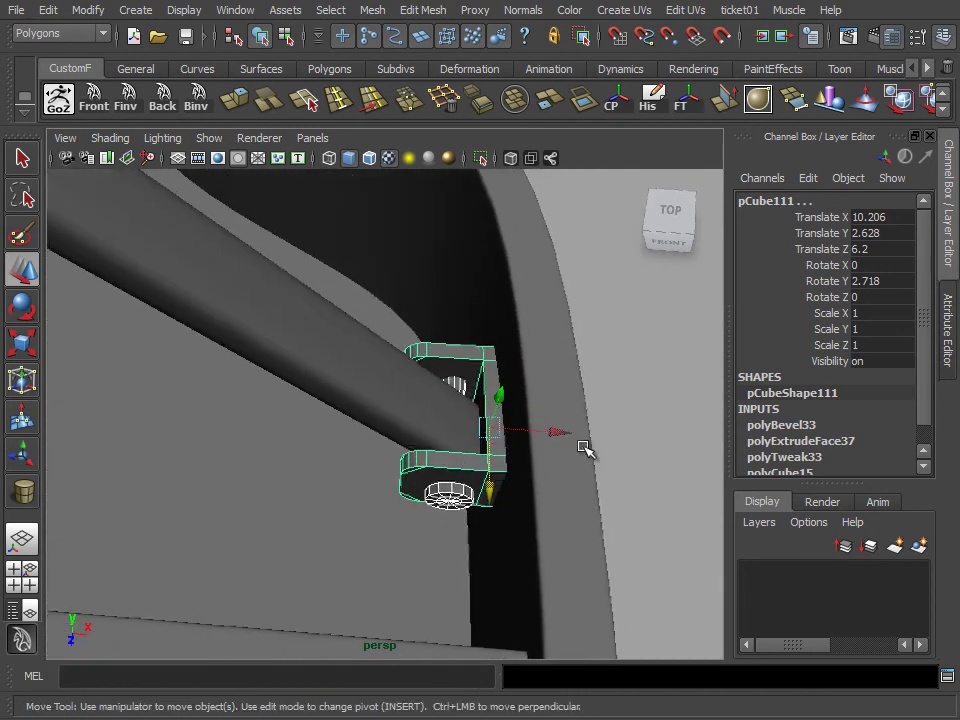
pyautogui.moveTo(560, 432); pyautogui.dragTo(556, 433)
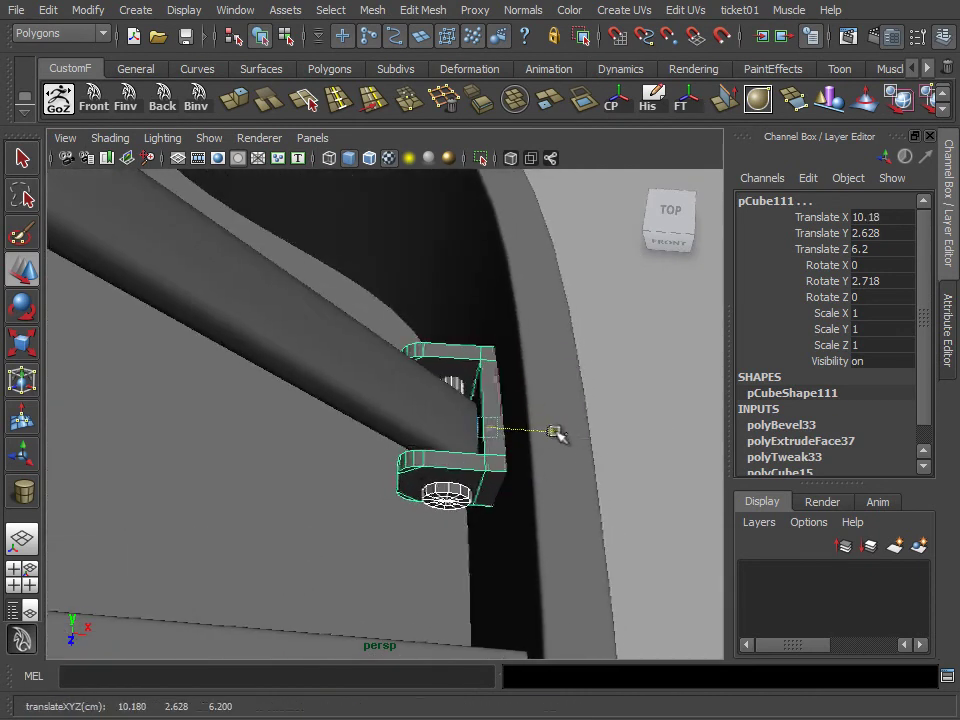
# Check the bracket's fit close up, then deselect it and review the whole piano.
pyautogui.press('space')
pyautogui.press('space')
pyautogui.keyDown('alt'); pyautogui.moveTo(521, 315); pyautogui.dragTo(491, 403); pyautogui.keyUp('alt')
pyautogui.keyDown('alt'); pyautogui.moveTo(491, 403); pyautogui.dragTo(424, 375, button='right'); pyautogui.keyUp('alt')
pyautogui.rightClick(368, 497)
pyautogui.click(549, 334)
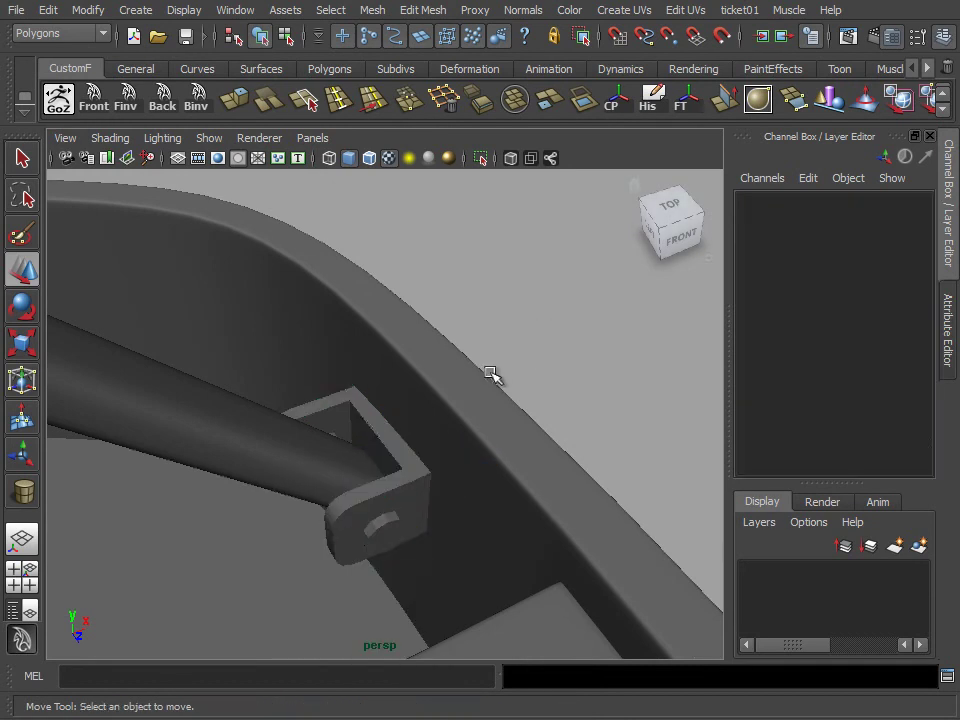
pyautogui.keyDown('alt'); pyautogui.moveTo(493, 370); pyautogui.dragTo(467, 390, button='right'); pyautogui.keyUp('alt')
pyautogui.keyDown('alt'); pyautogui.moveTo(467, 390); pyautogui.dragTo(429, 377); pyautogui.keyUp('alt')
pyautogui.moveTo(429, 377)
pyautogui.keyDown('alt'); pyautogui.mouseDown(button='right')
pyautogui.moveTo(326, 390)
pyautogui.moveTo(413, 445)
pyautogui.moveTo(369, 437)
pyautogui.moveTo(422, 461)
pyautogui.mouseUp(button='right'); pyautogui.keyUp('alt')
# Select the base pin together with the prop stick in plain selection mode.
pyautogui.click(420, 456)
pyautogui.keyDown('shift'); pyautogui.click(380, 420); pyautogui.keyUp('shift')
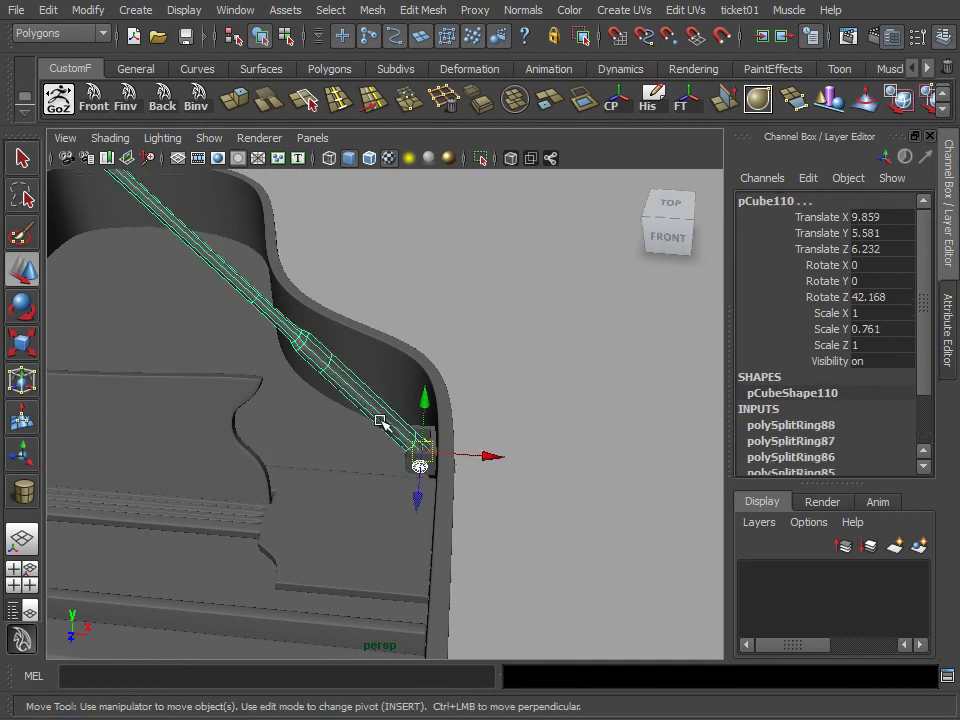
pyautogui.press('q')
pyautogui.click(433, 463)
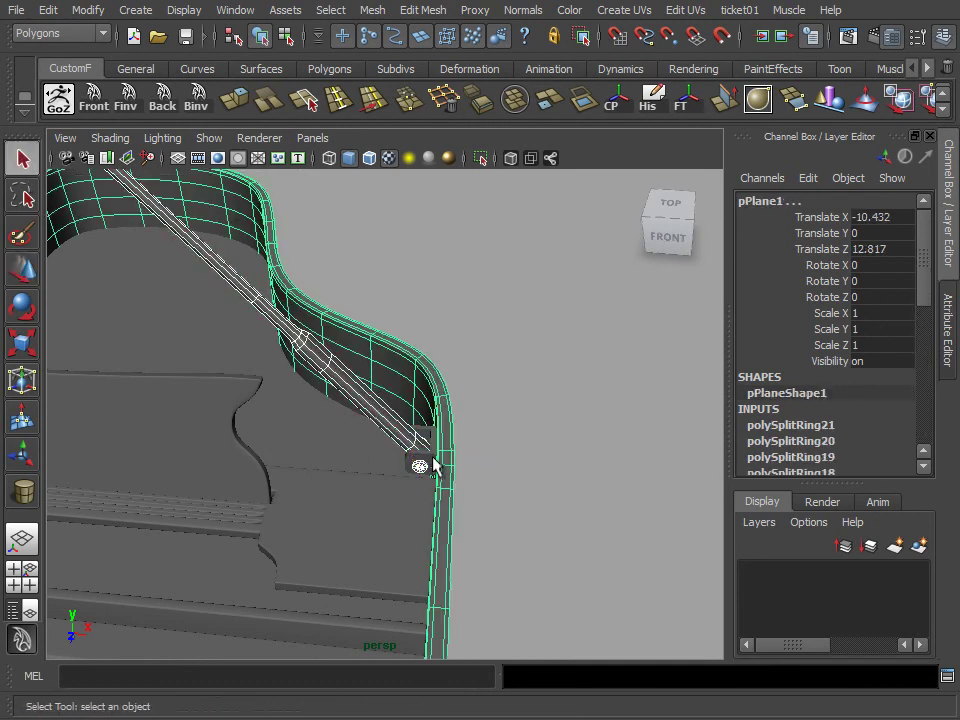
pyautogui.click(418, 452)
pyautogui.scroll(-3, 455, 475)
pyautogui.keyDown('alt'); pyautogui.moveTo(471, 510); pyautogui.dragTo(326, 501, button='middle'); pyautogui.keyUp('alt')
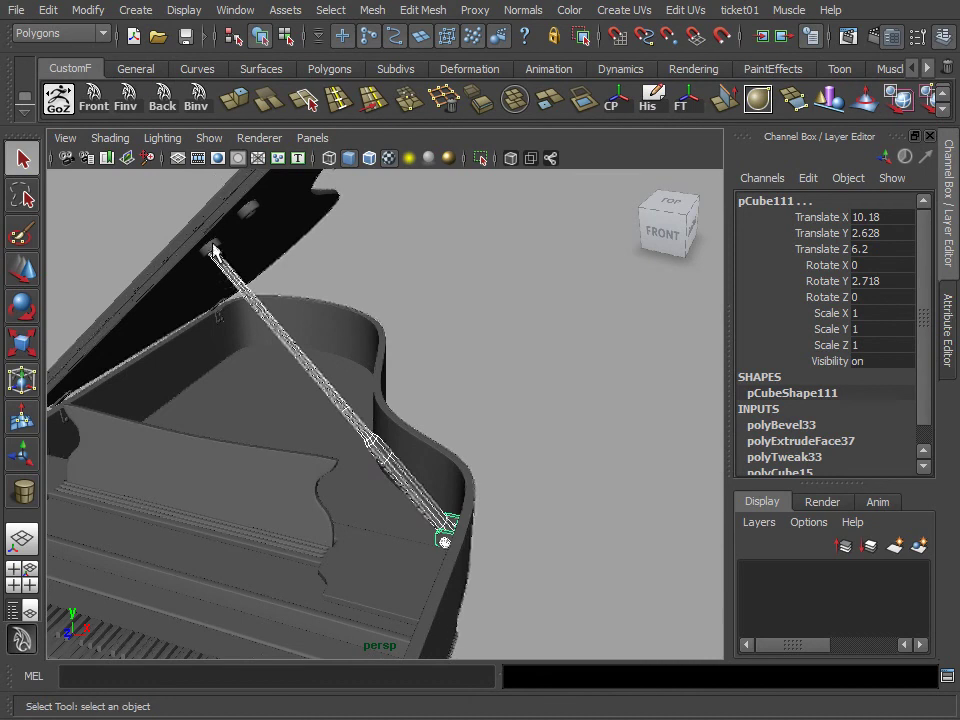
pyautogui.click(248, 213)
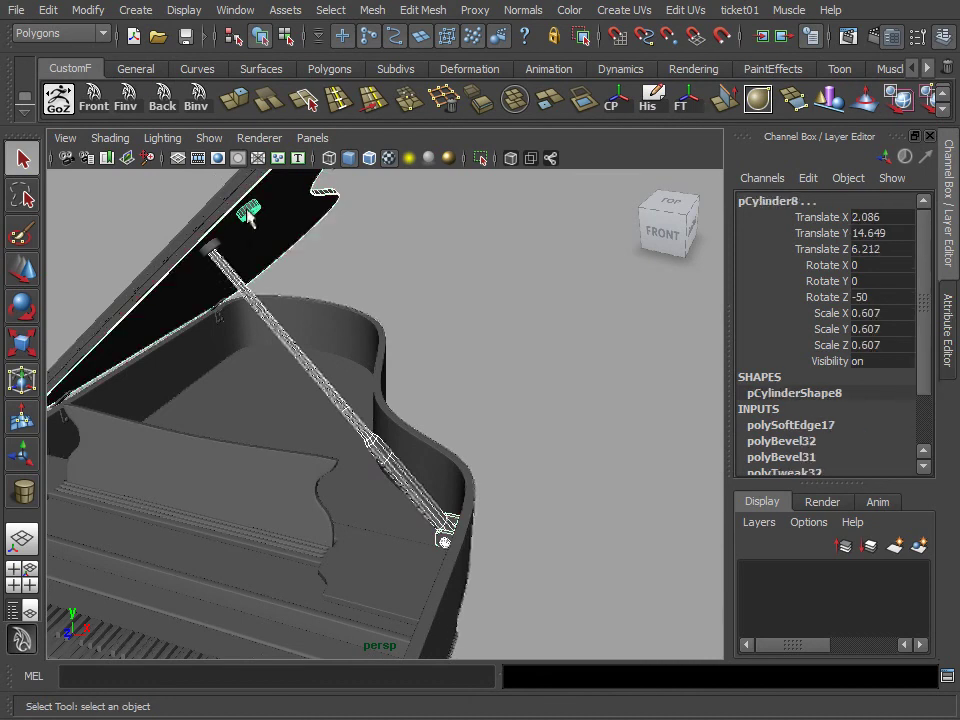
pyautogui.click(211, 249)
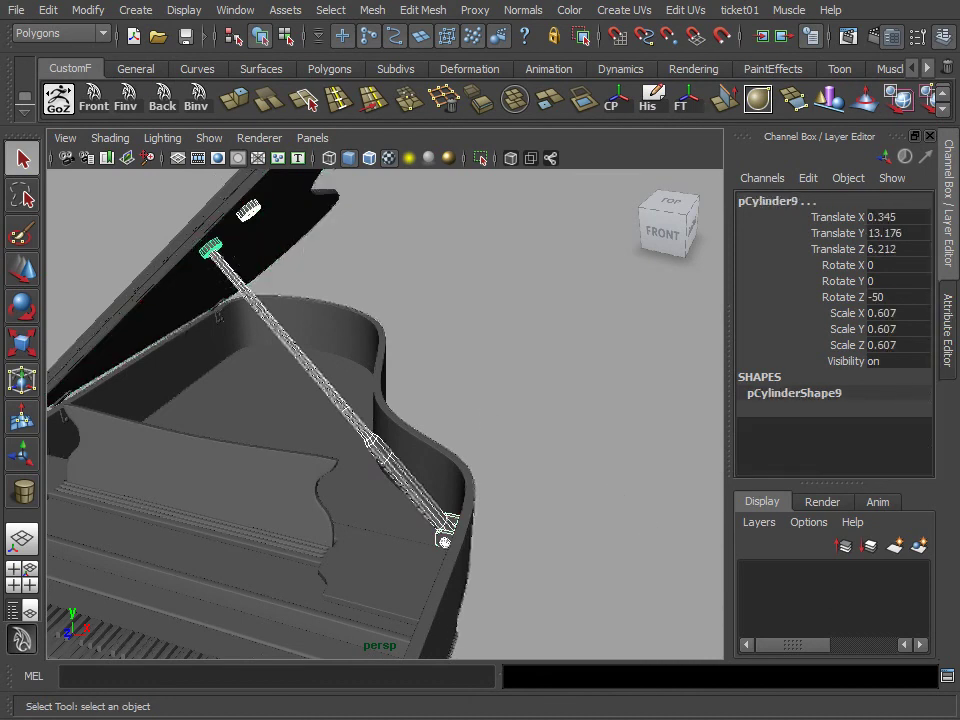